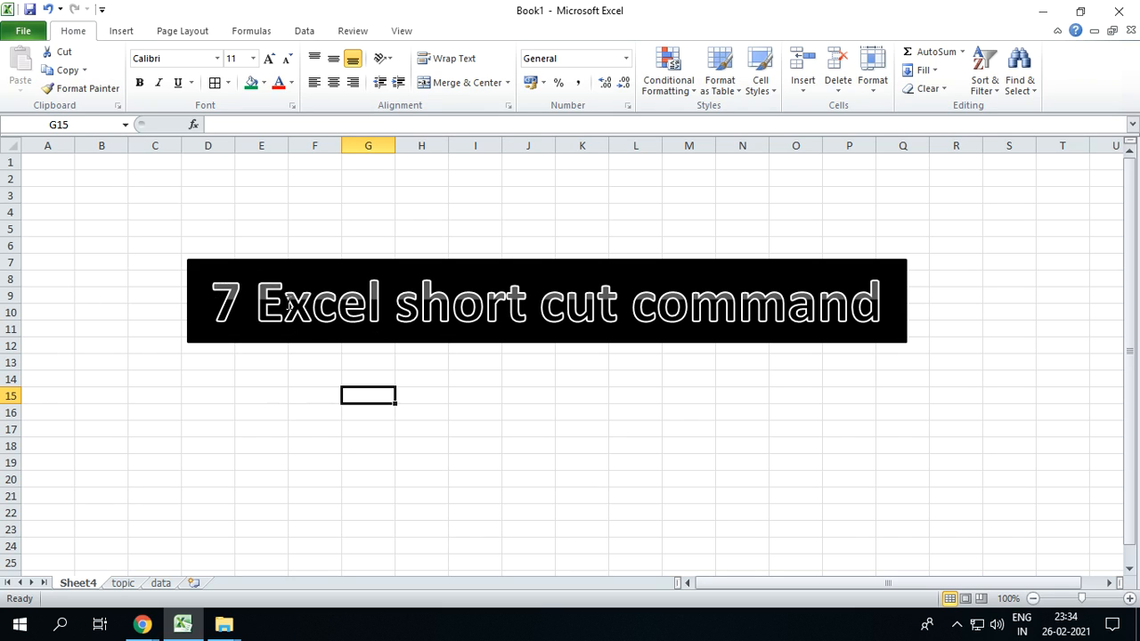
Open the topic sheet and go through the seven listed commands, from Create hyperlink to Add and delete sheet
drag(212, 303, 890, 307)
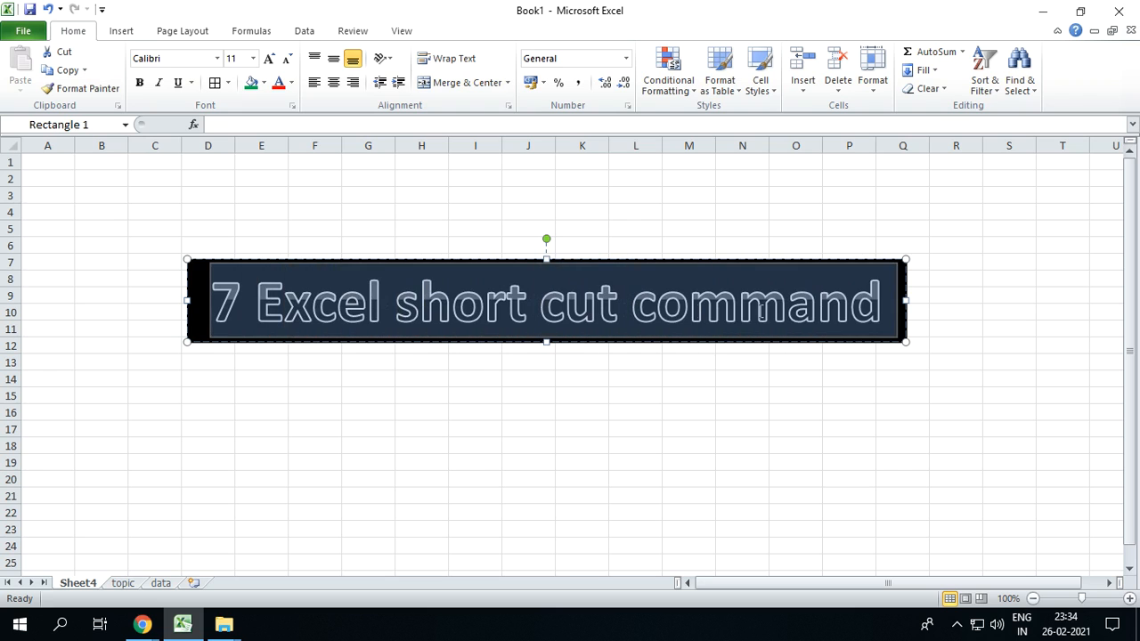
click(259, 414)
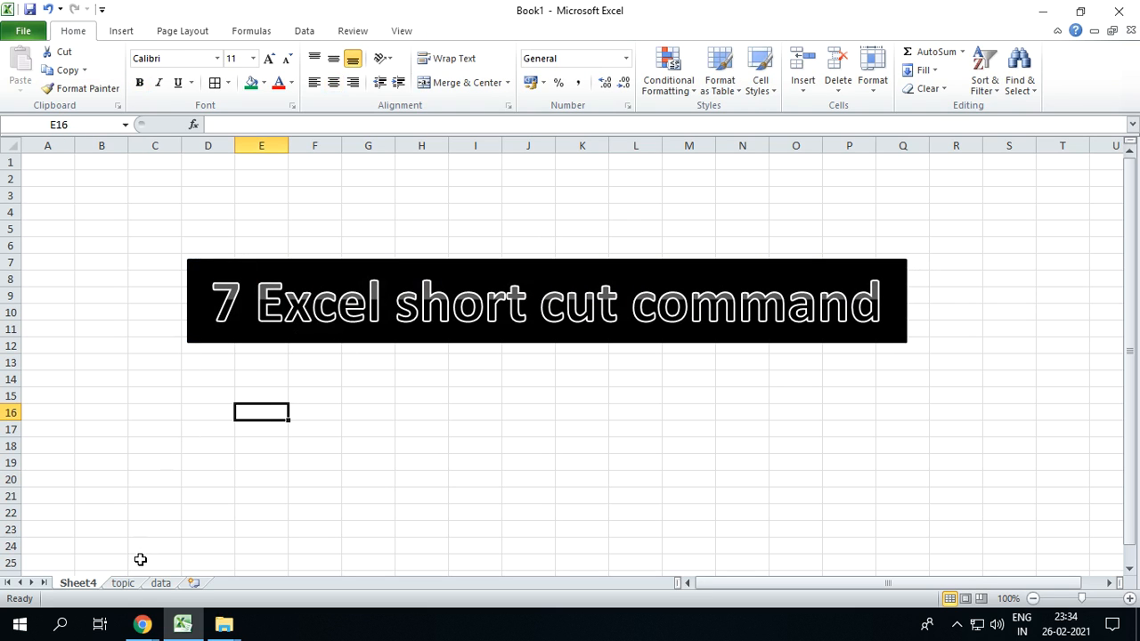
click(123, 582)
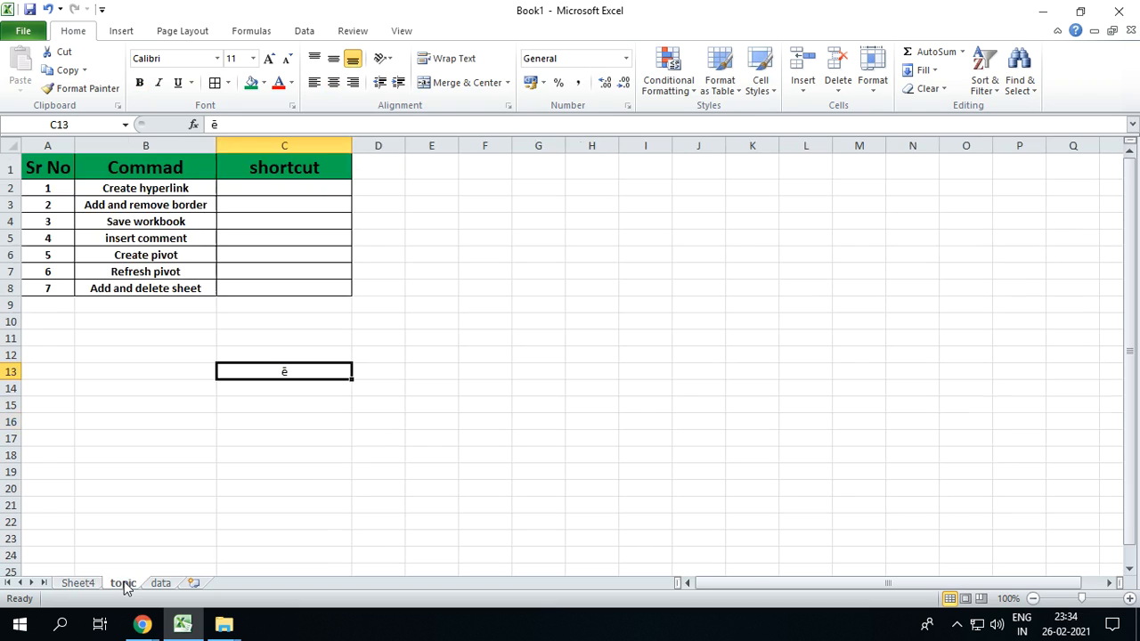
click(146, 188)
click(143, 206)
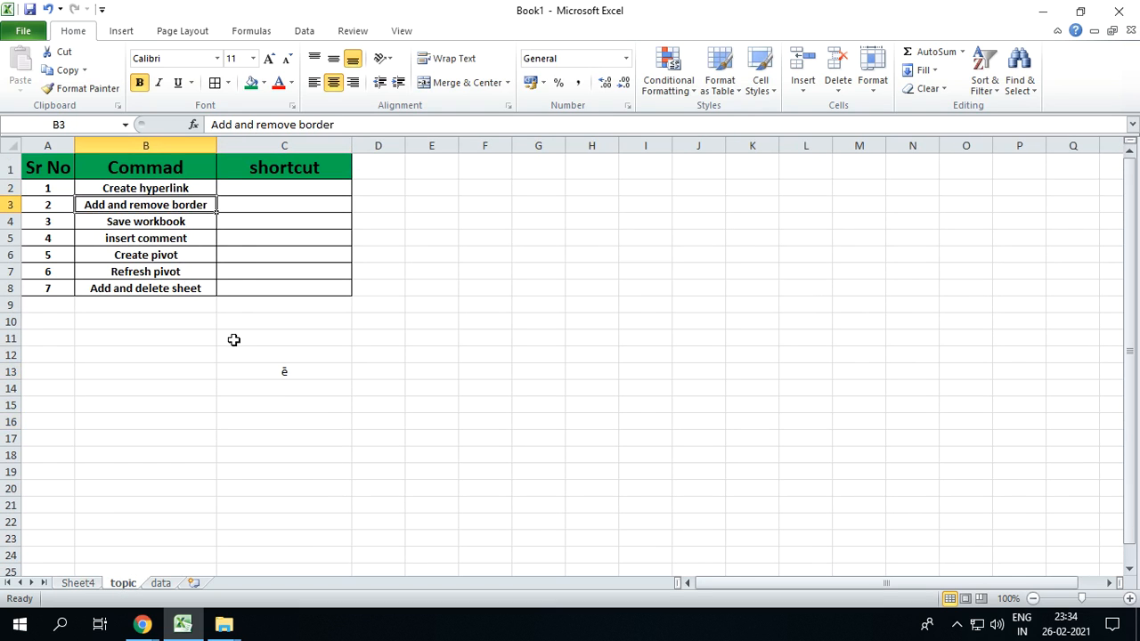
click(183, 228)
click(175, 238)
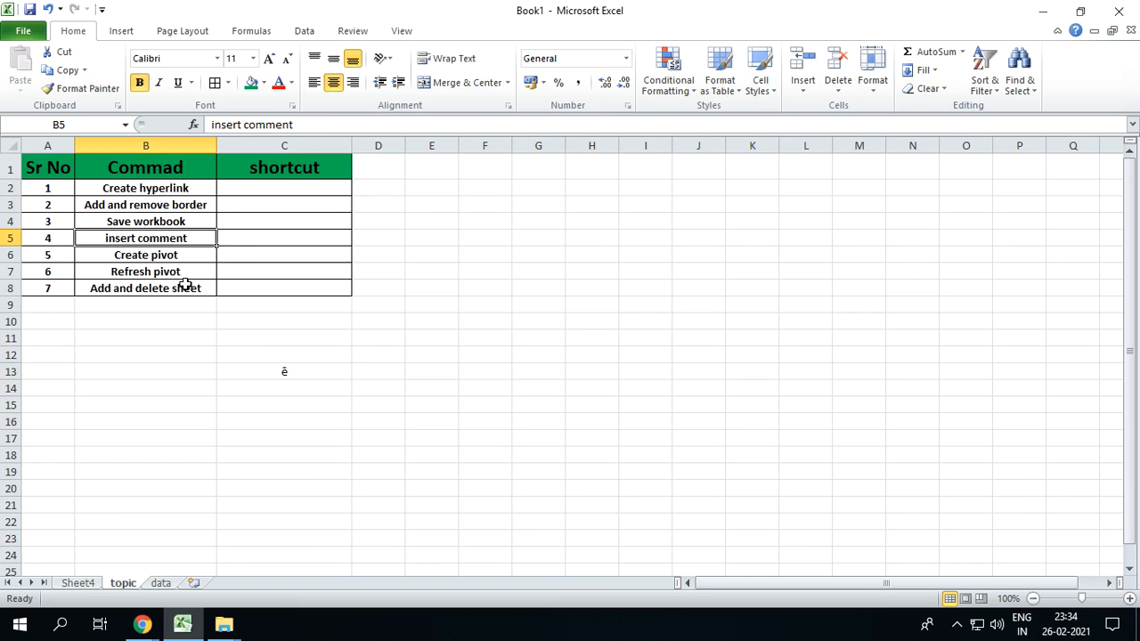
click(172, 256)
click(182, 276)
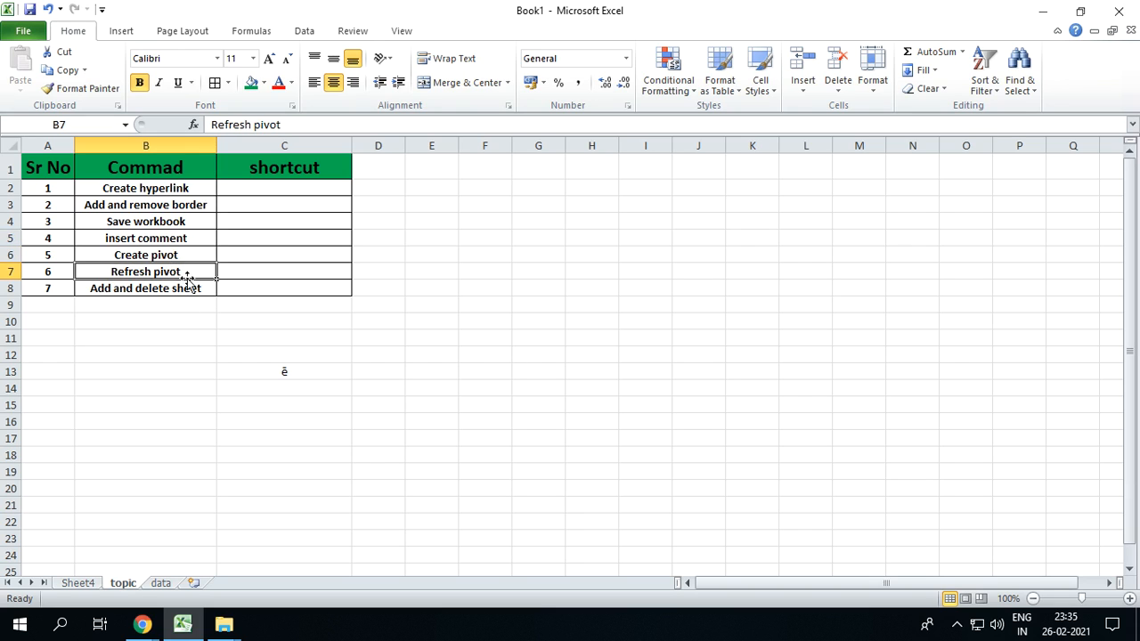
click(189, 290)
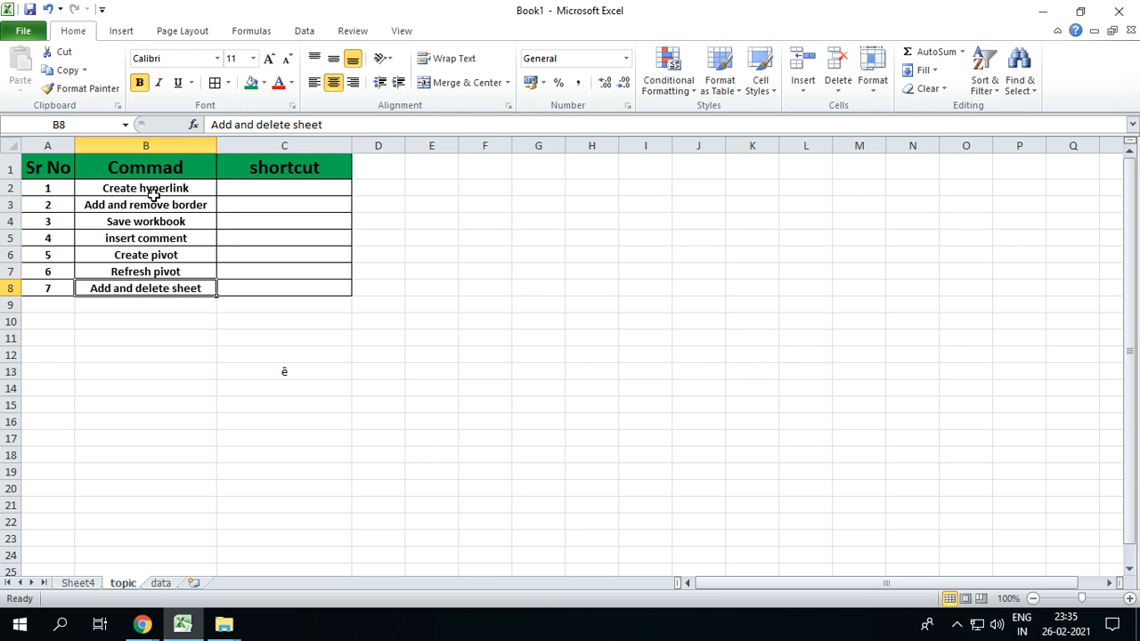
Link the "Create hyperlink" text in cell B2 to the Book1.xlsx file in the Documents folder
click(153, 191)
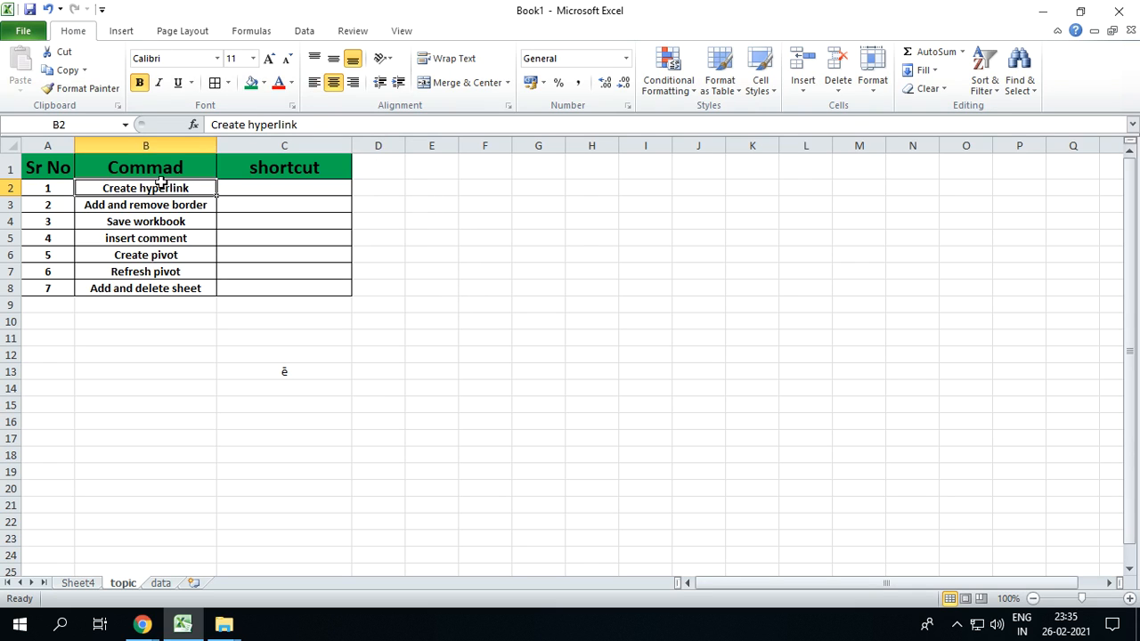
click(122, 32)
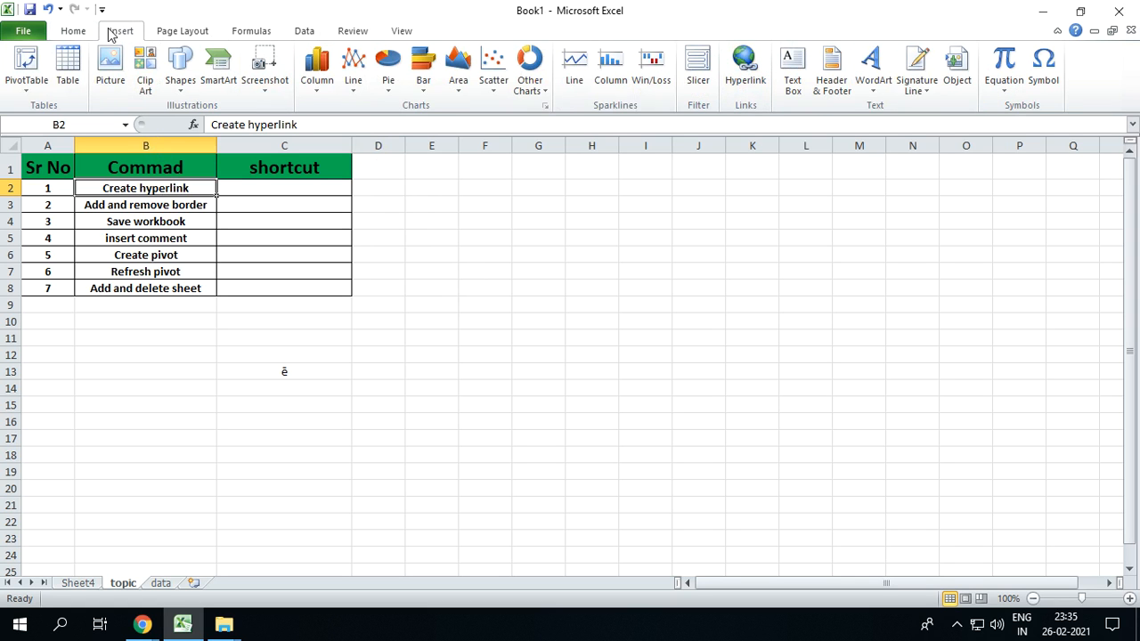
click(736, 76)
drag(537, 123, 598, 246)
click(844, 297)
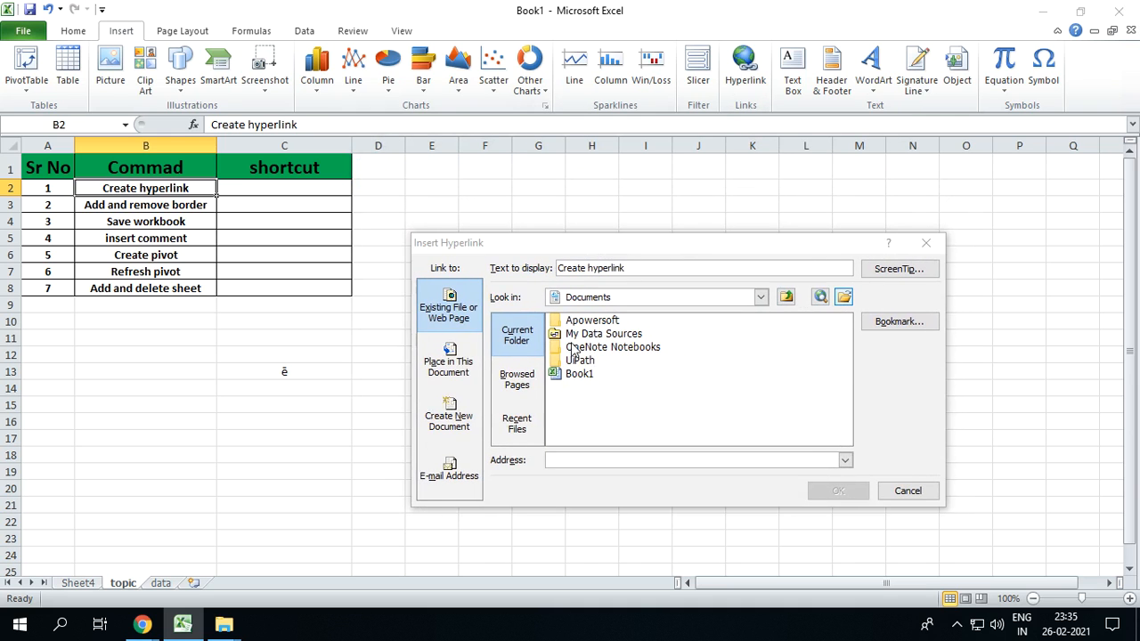
click(601, 368)
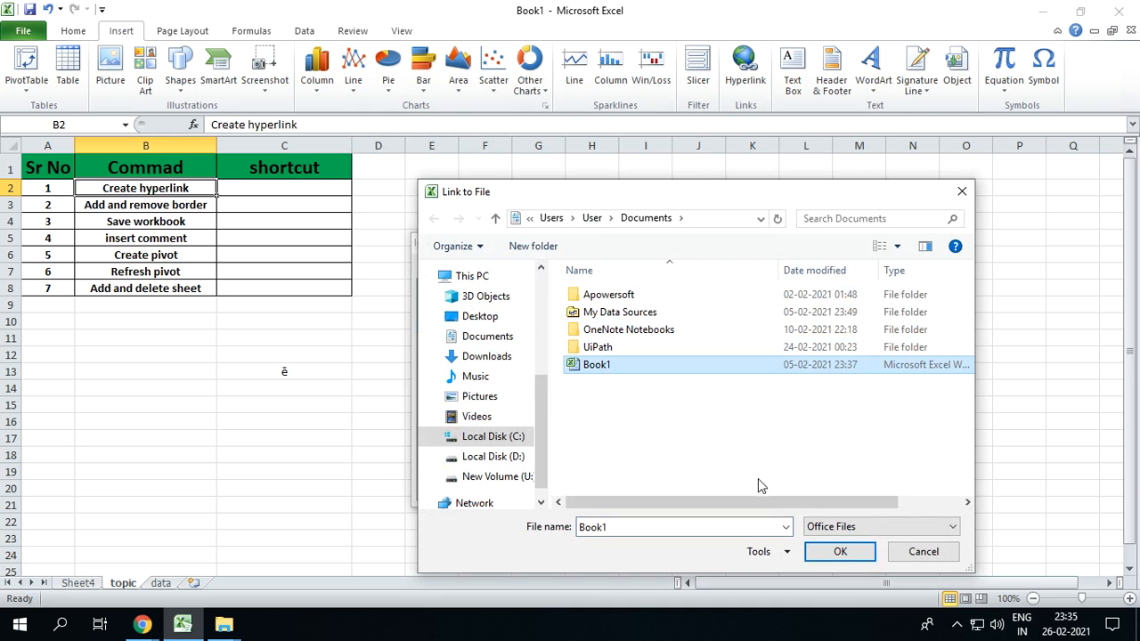
click(839, 551)
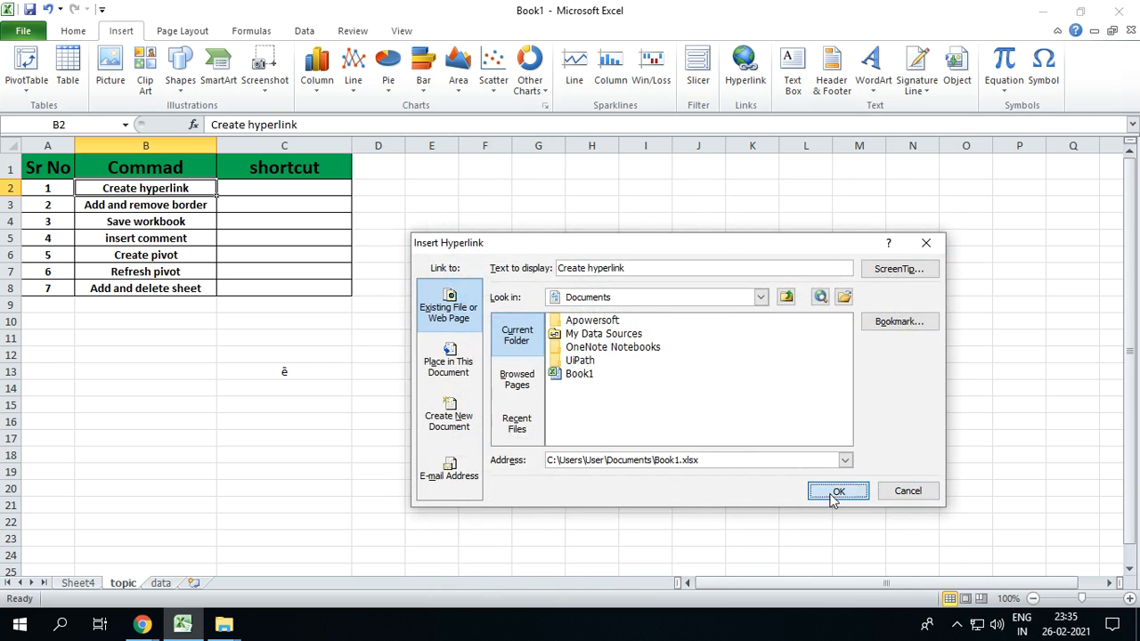
click(837, 492)
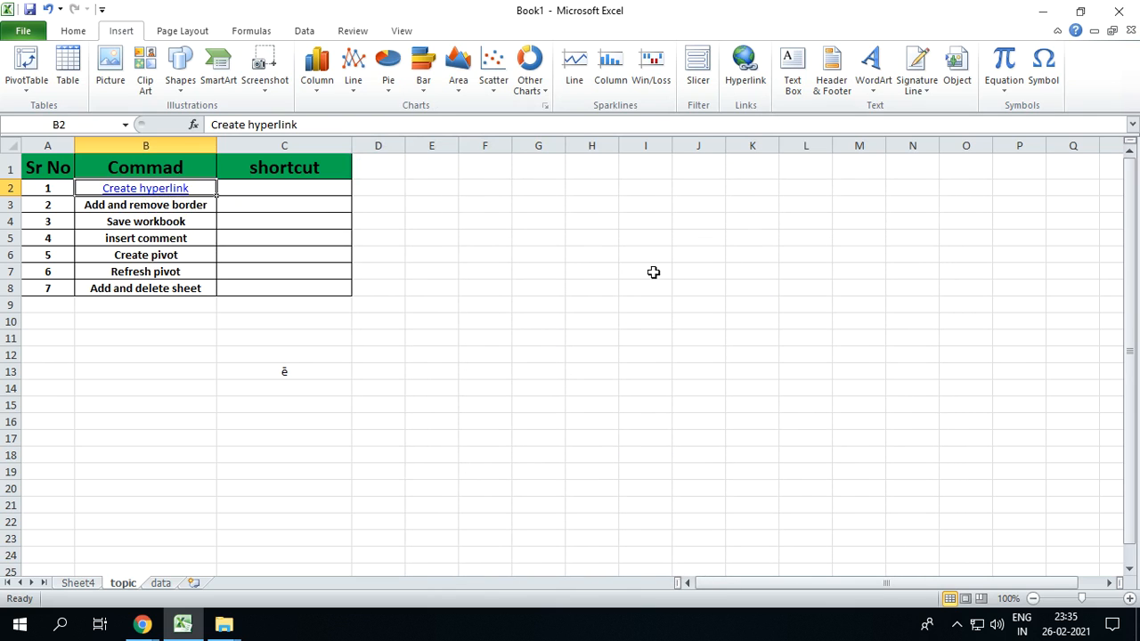
Insert a hyperlink to Book1.xlsx from the Documents folder in empty cell H8, keeping the file path as display text
click(602, 257)
click(601, 292)
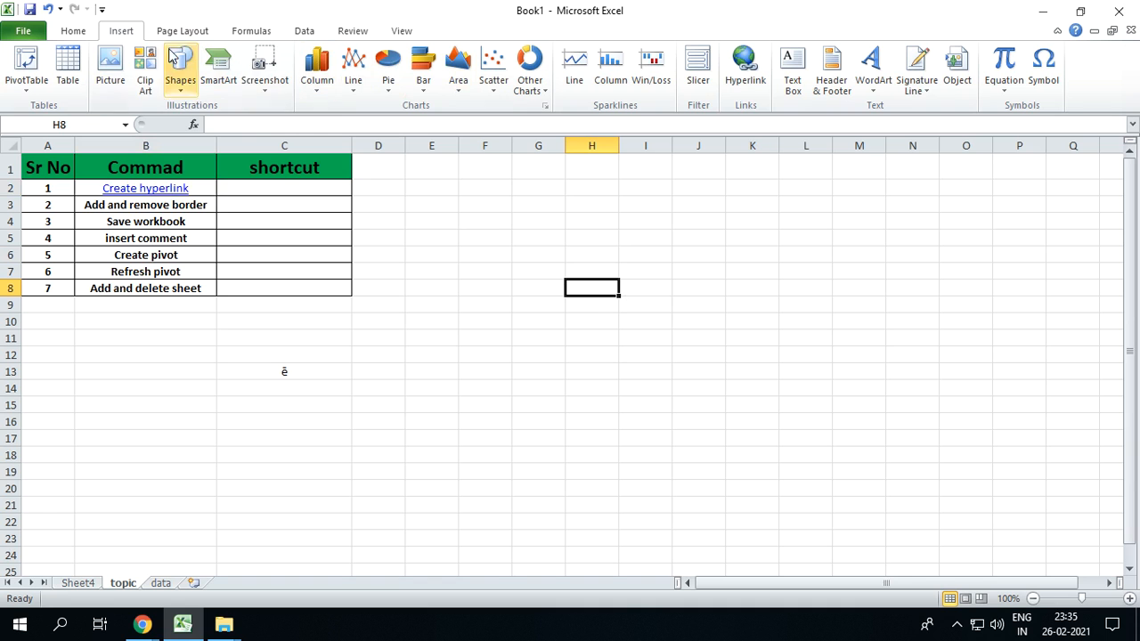
click(744, 66)
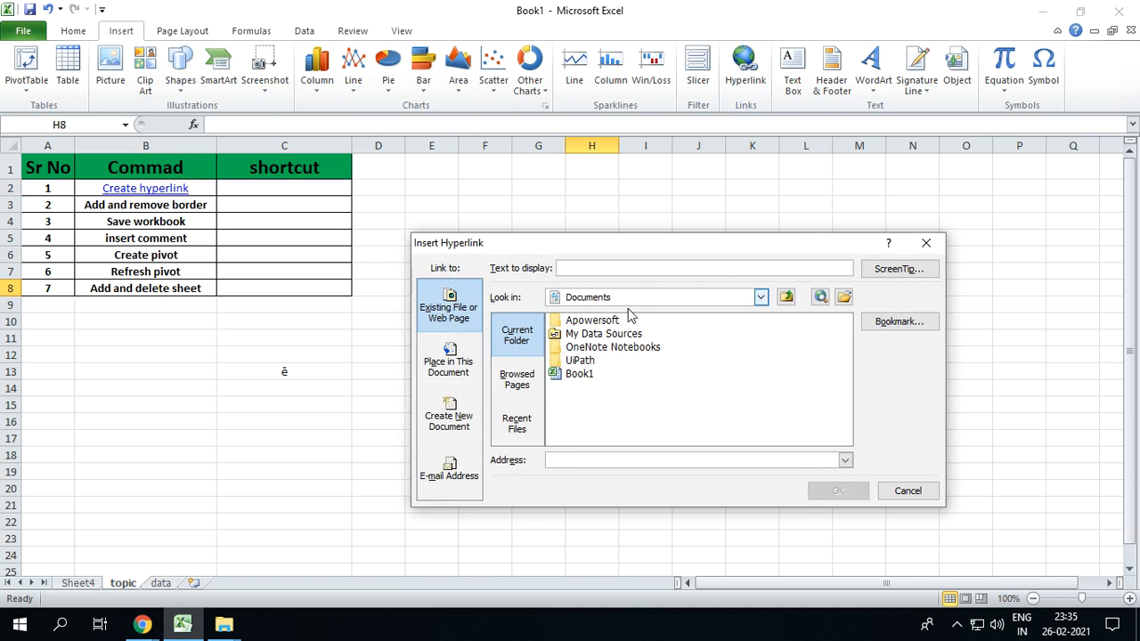
click(843, 299)
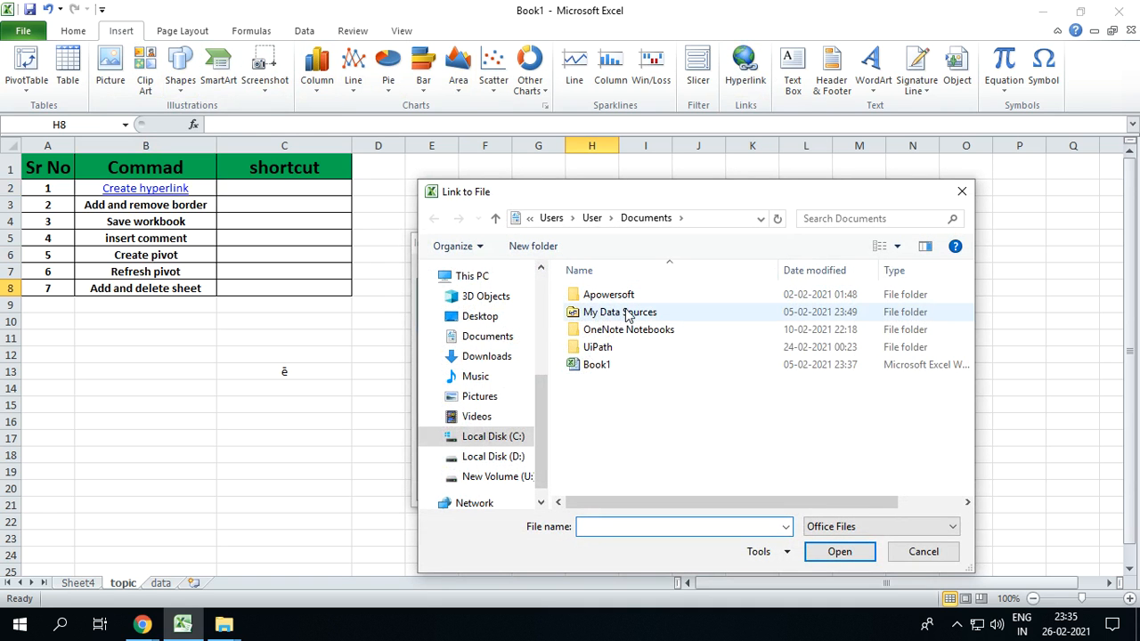
click(605, 365)
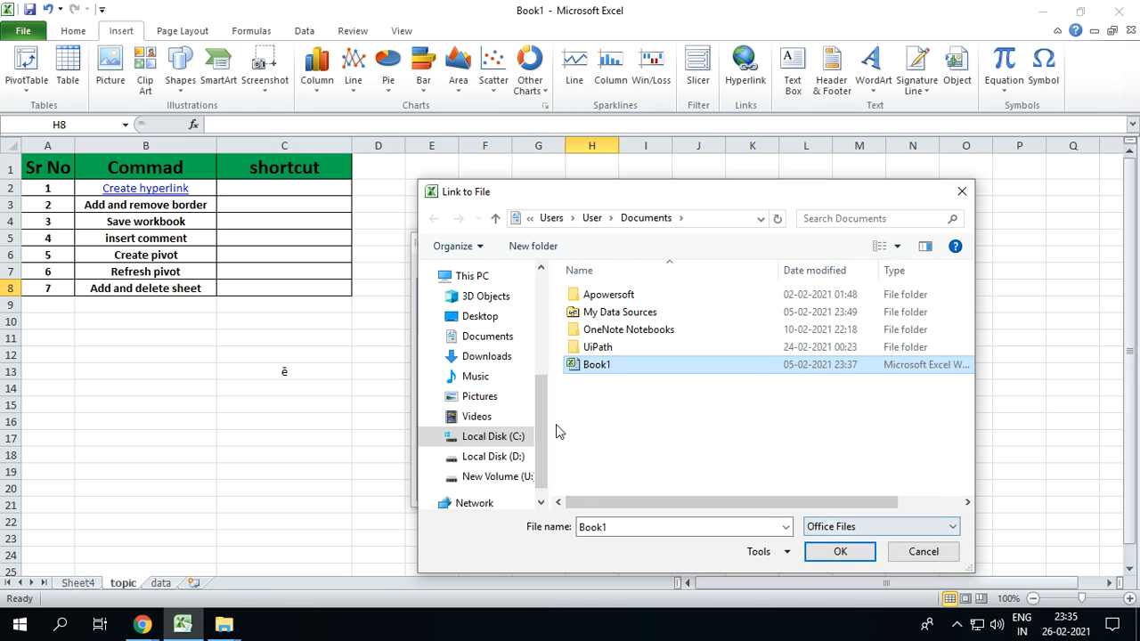
click(840, 552)
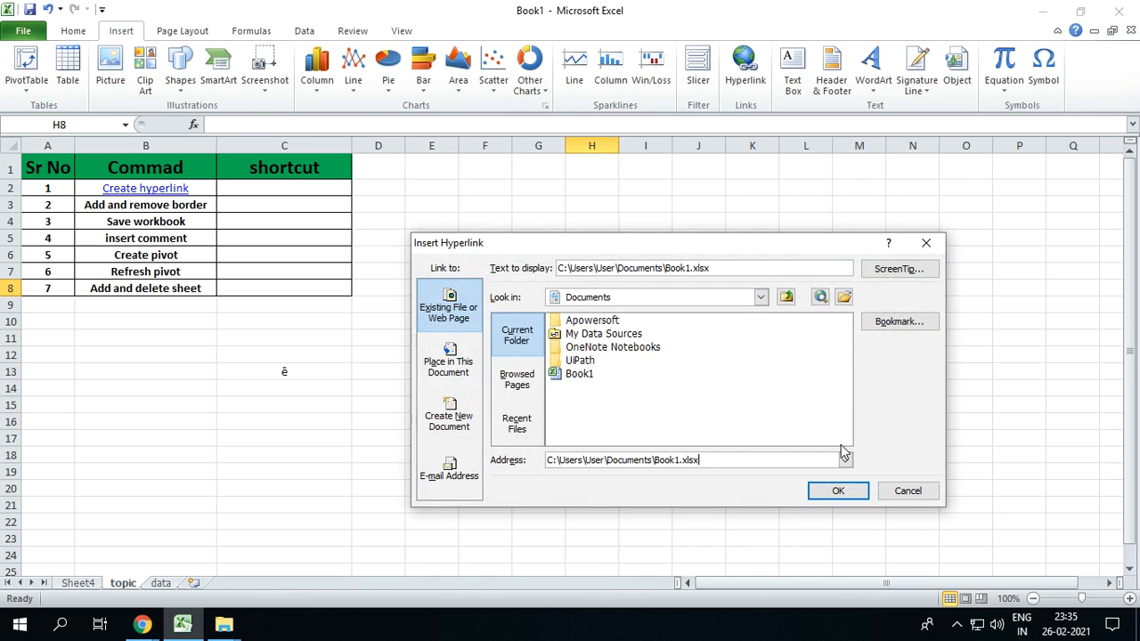
click(838, 491)
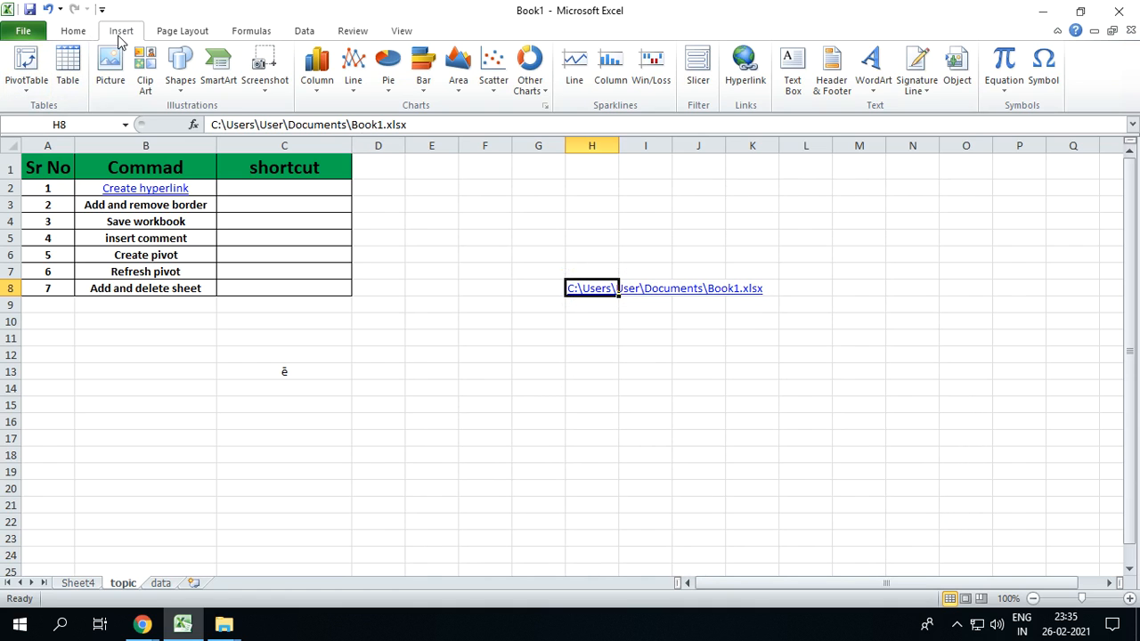
Test the hyperlink in cell H8 by opening and closing its linked workbook, and clear the cell
click(591, 370)
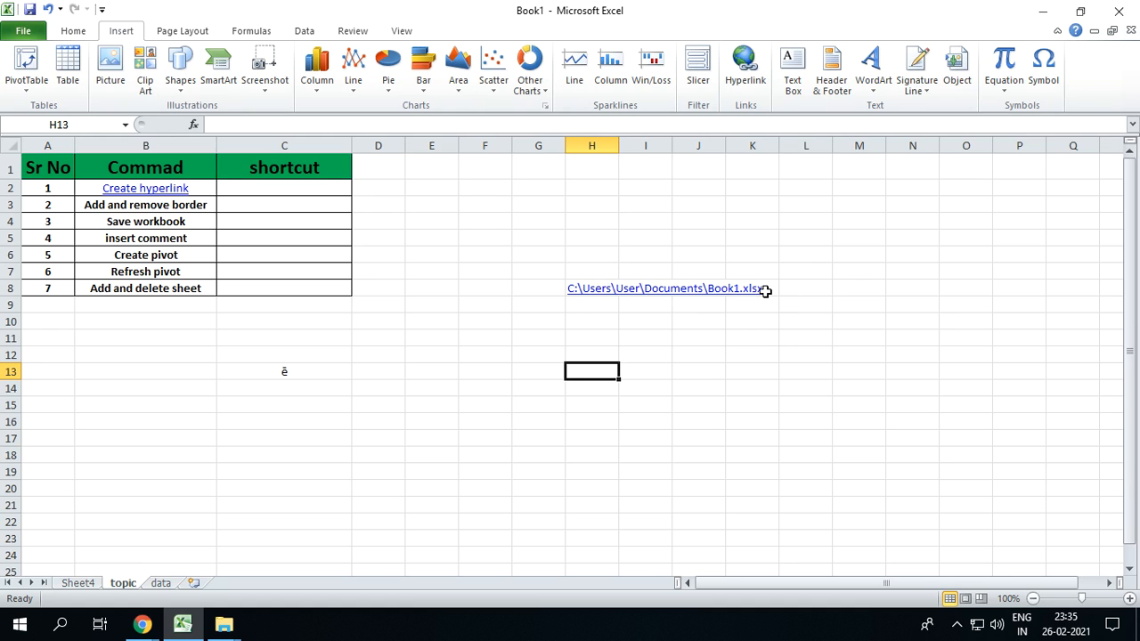
click(597, 292)
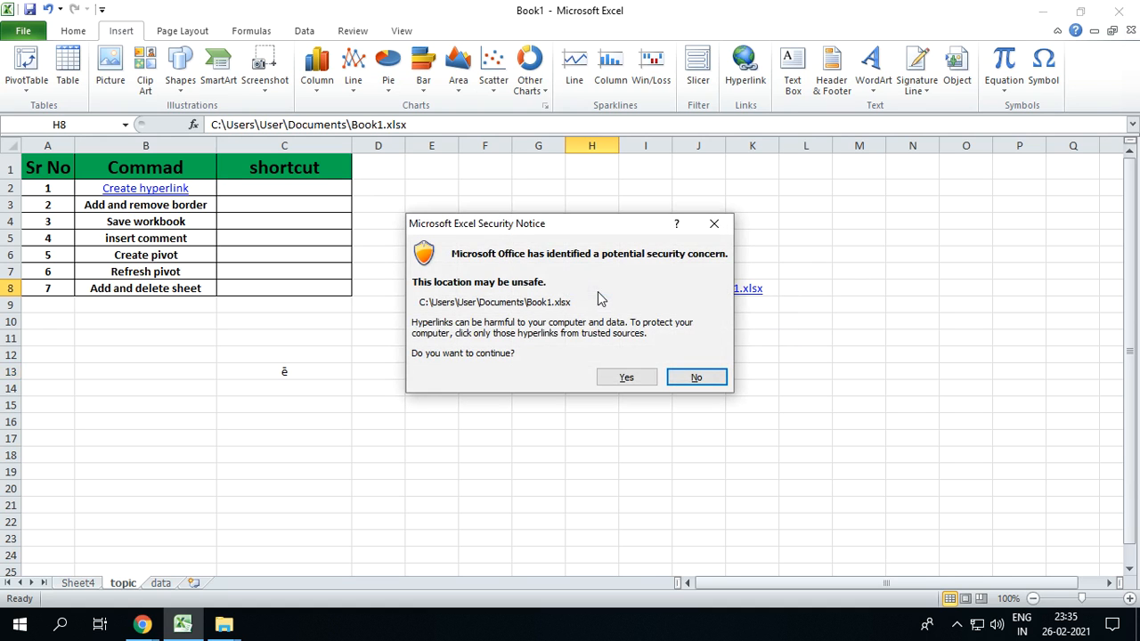
click(628, 378)
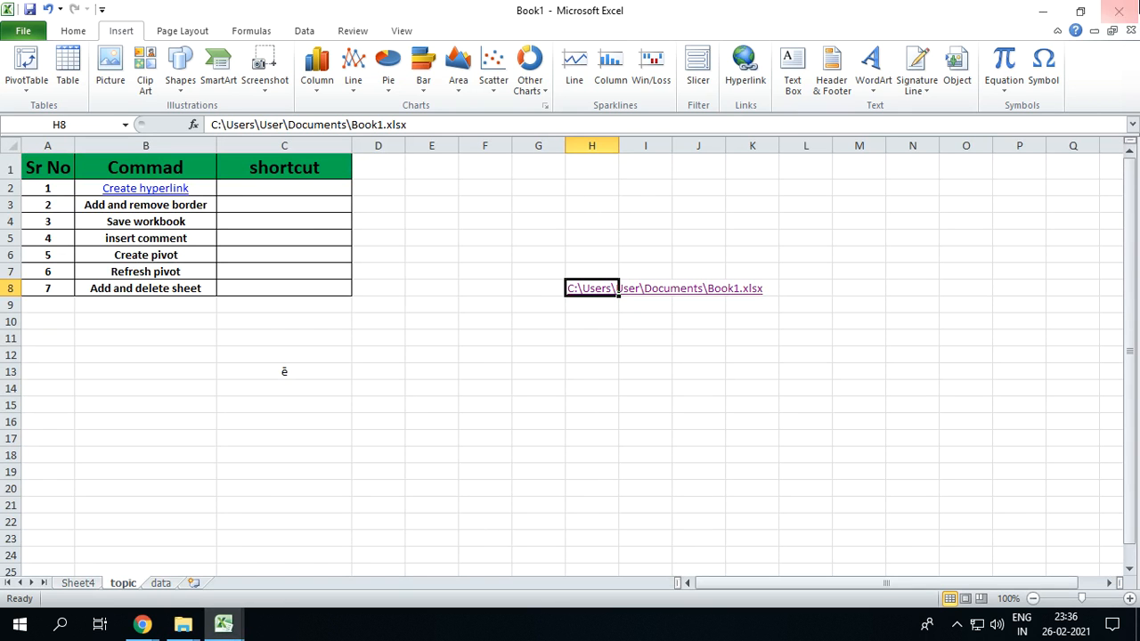
click(223, 623)
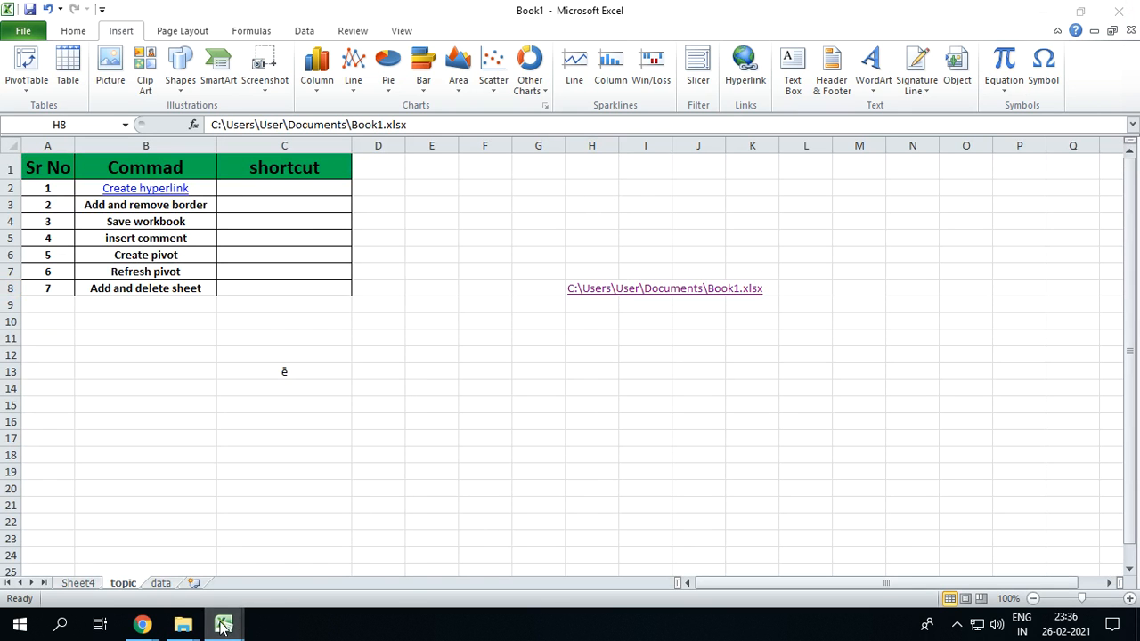
click(279, 583)
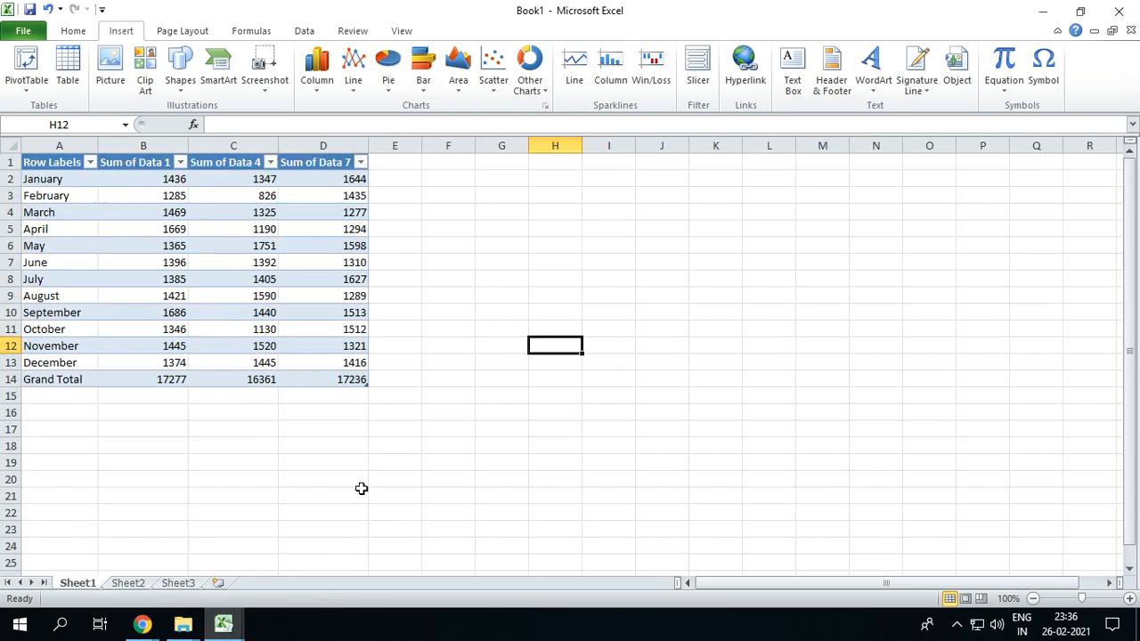
click(1118, 11)
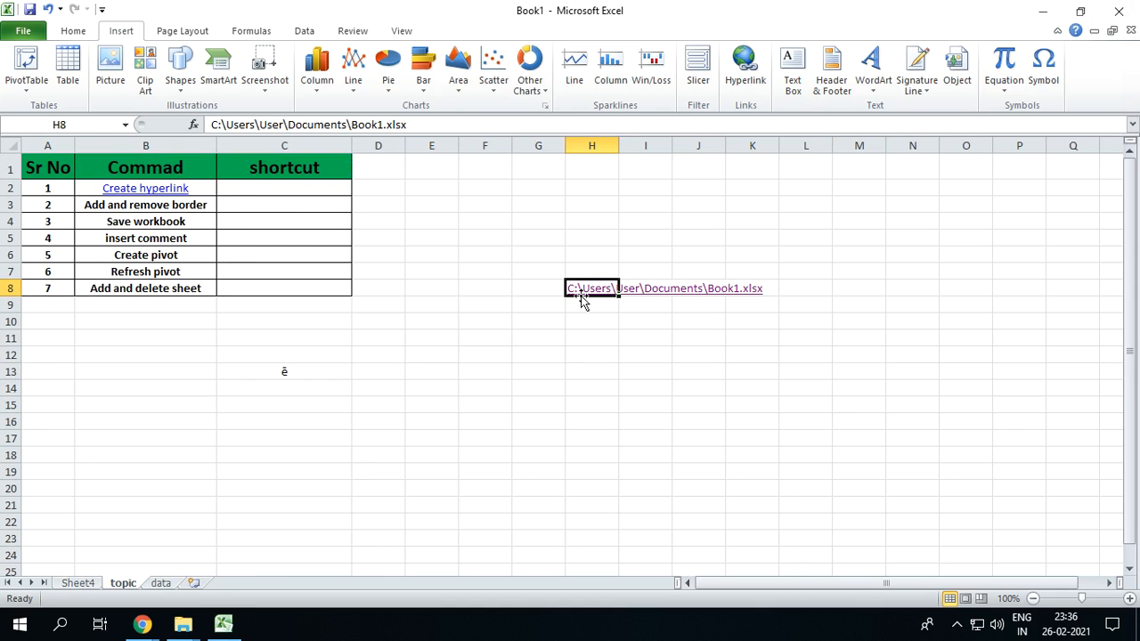
key(Delete)
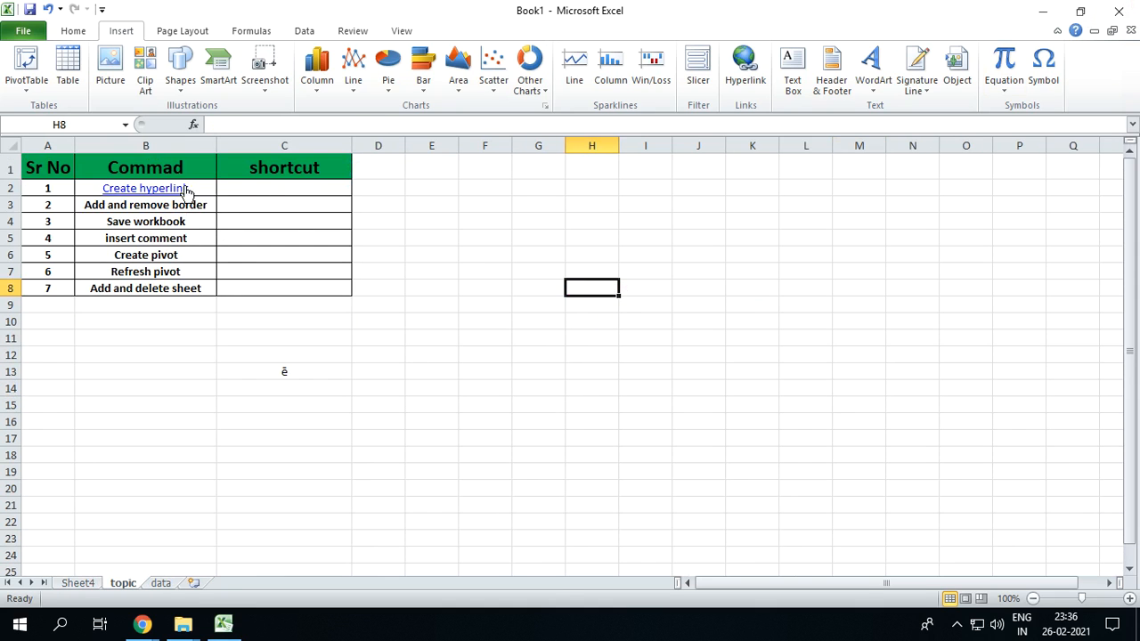
Enter "Ctrl K" in cell C2 as the shortcut for Create hyperlink
click(262, 194)
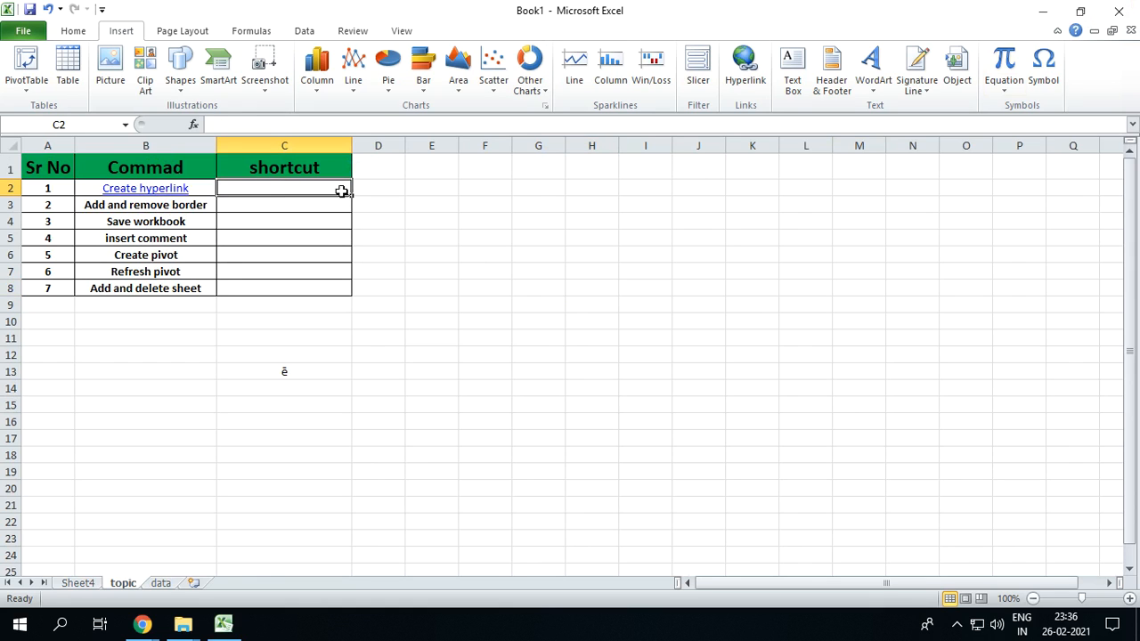
text(Ct)
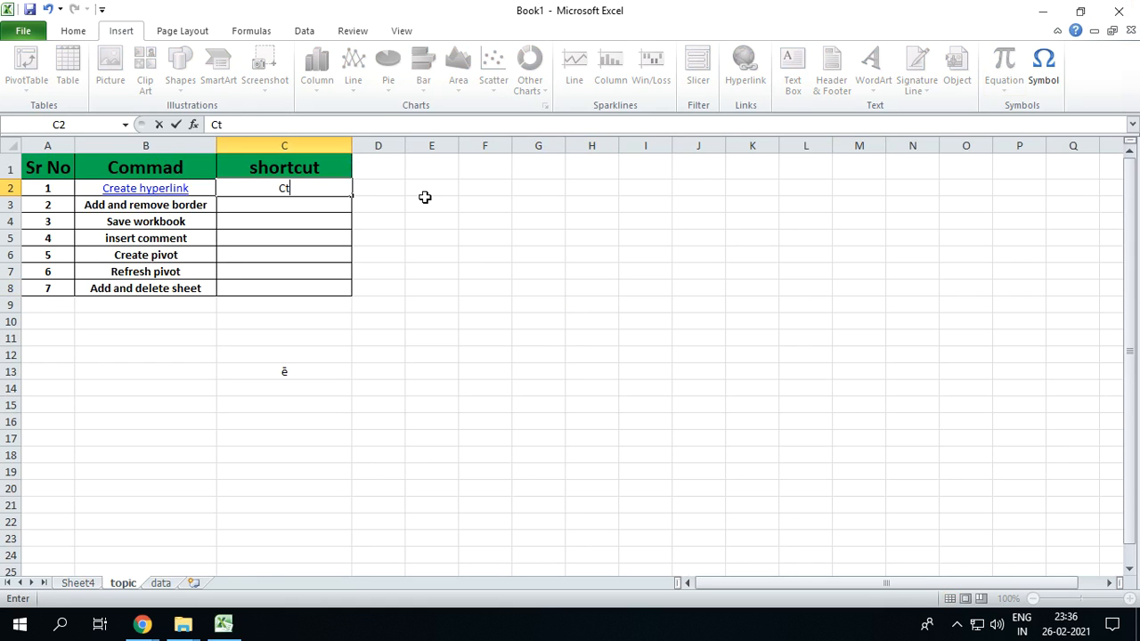
text(rl  K)
key(Return)
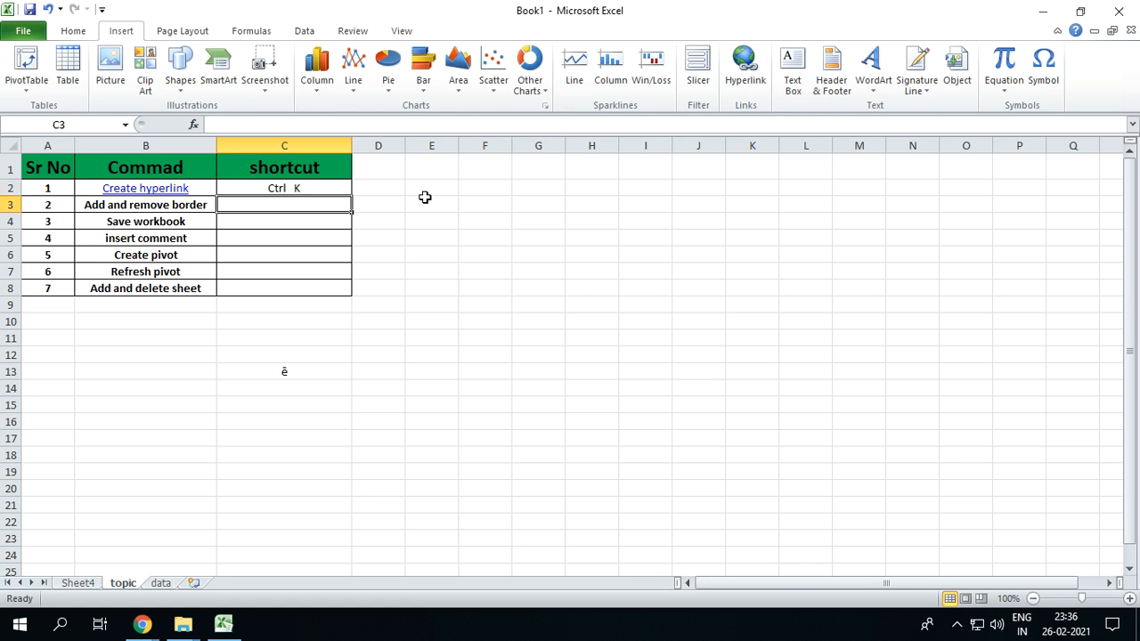
Bring up the Insert Hyperlink dialog for empty cell H9 twice, dismissing it each time without adding a link
click(570, 352)
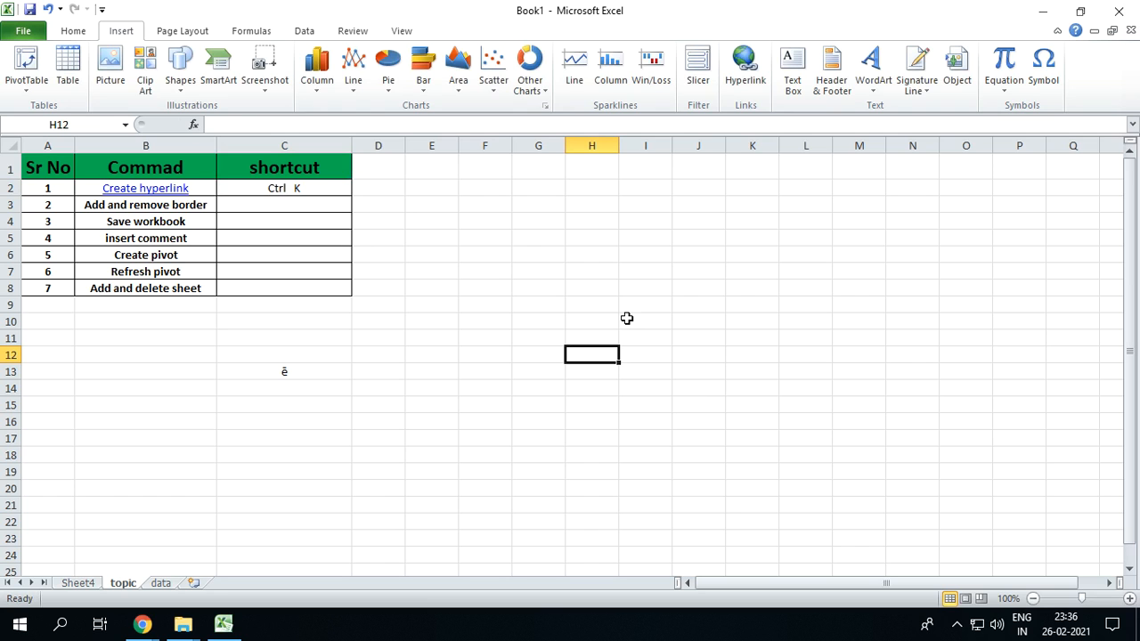
click(601, 304)
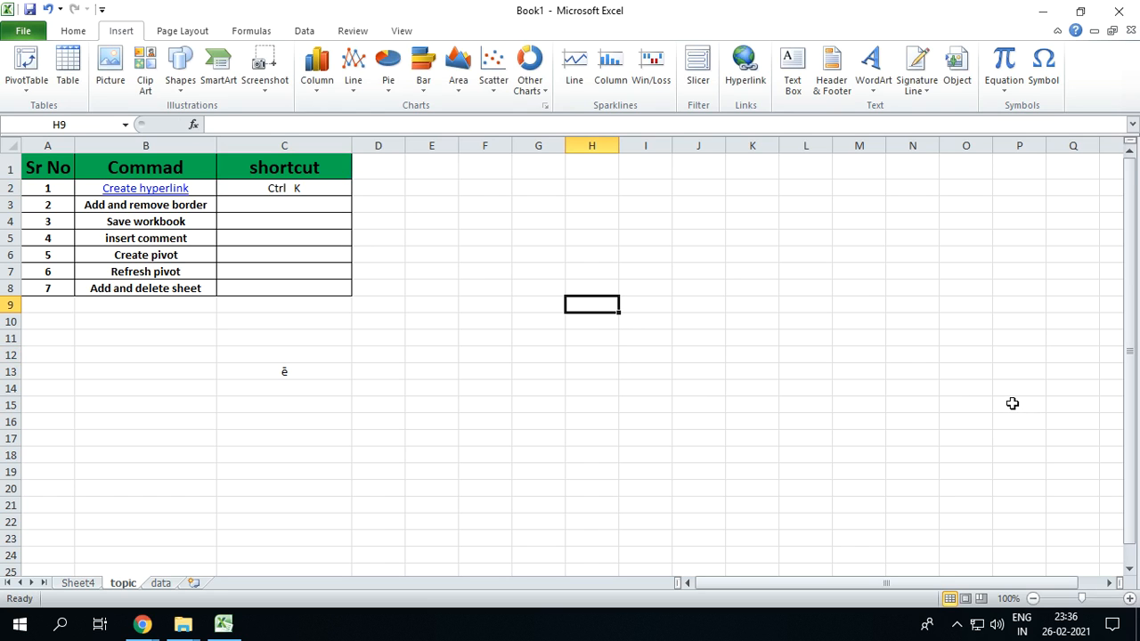
key(ctrl+k)
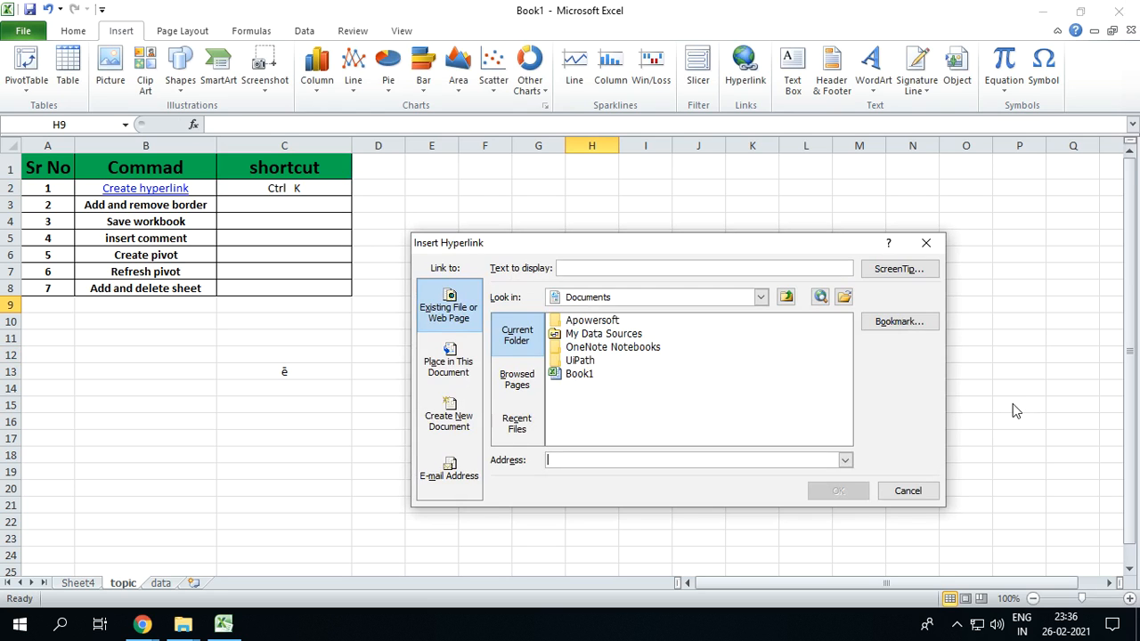
click(926, 242)
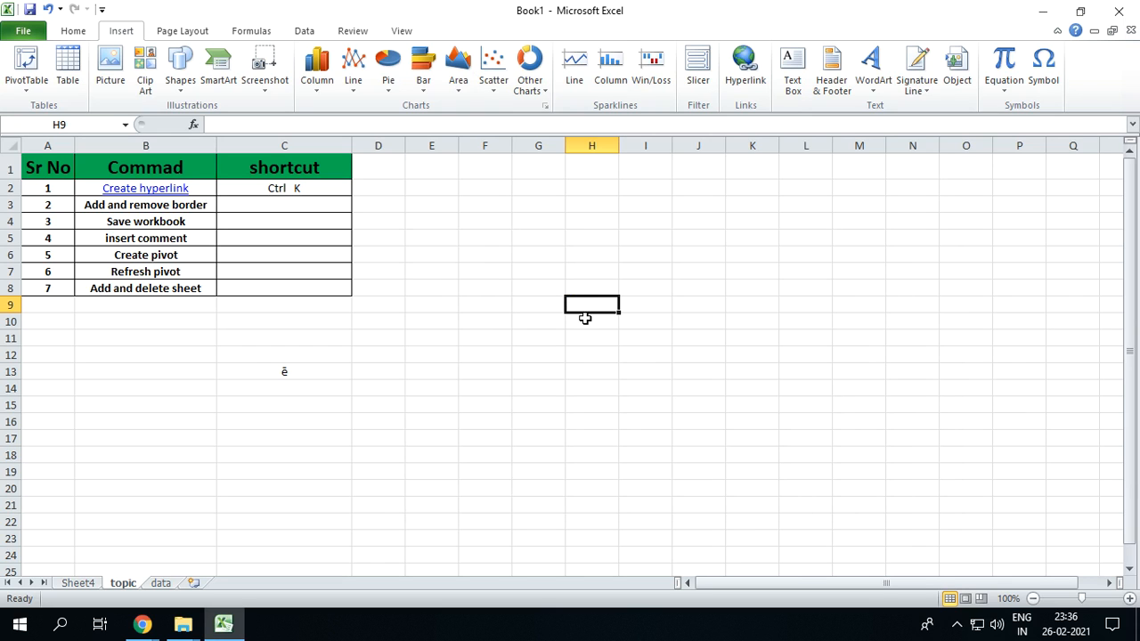
key(ctrl+k)
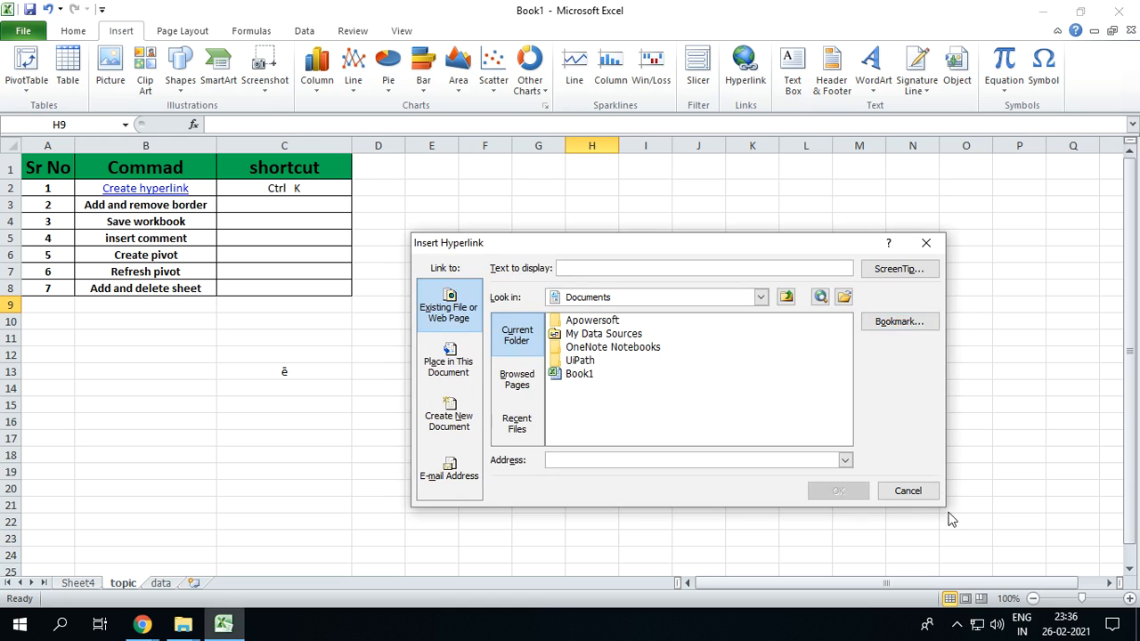
click(907, 491)
click(190, 35)
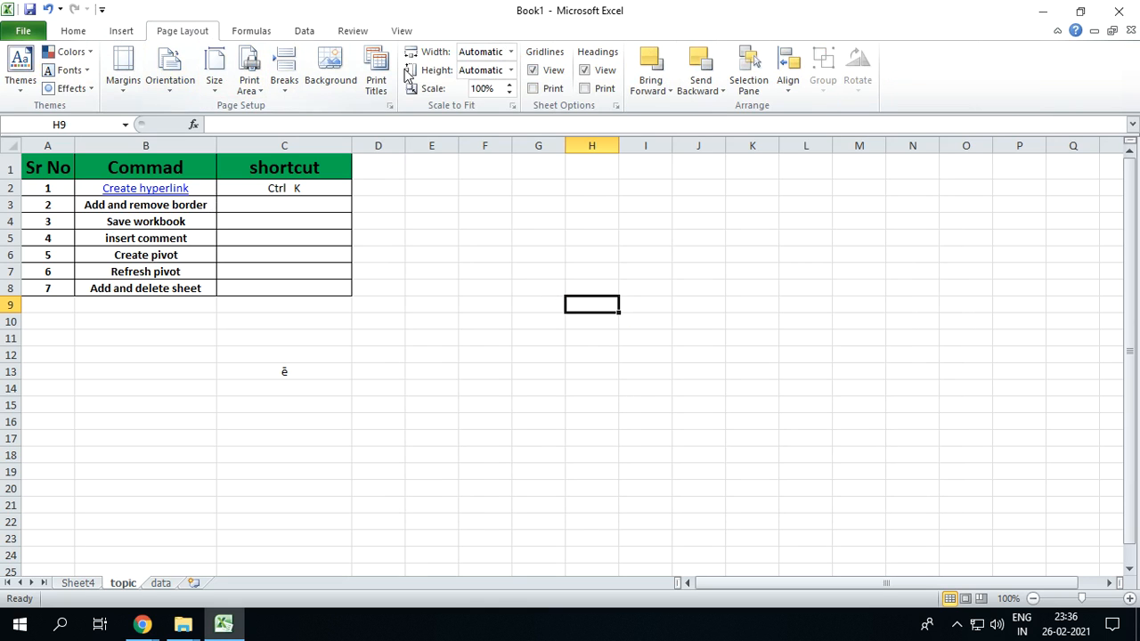
Insert a hyperlink in cell I12 to Test.xlsx from the Desktop's Test folder, keeping the file path as display text
click(642, 352)
key(ctrl+k)
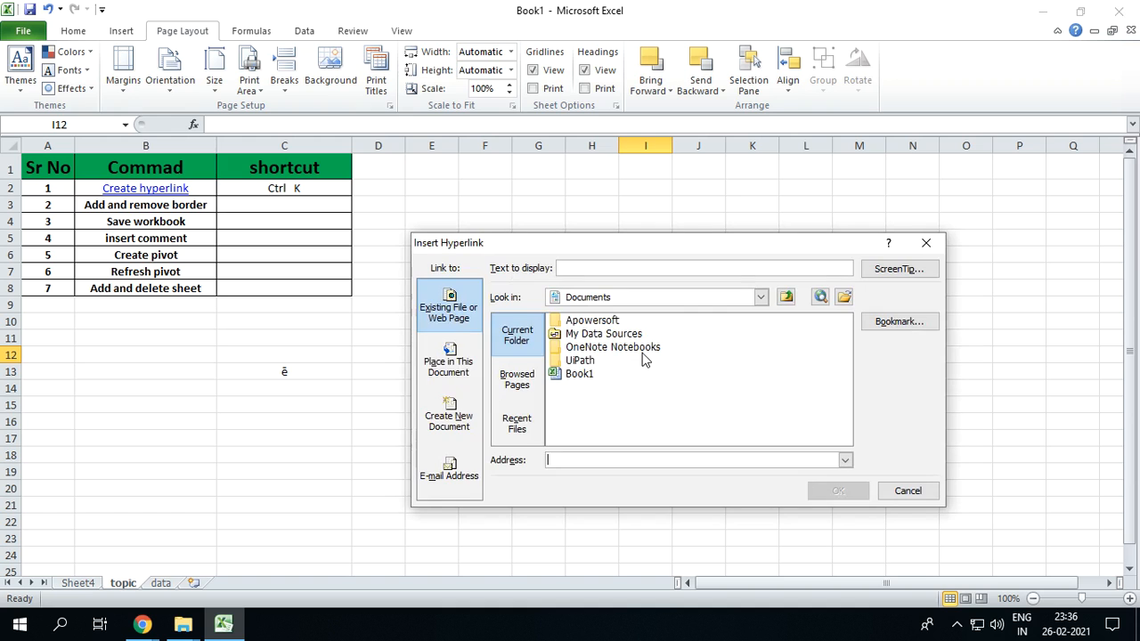
click(844, 296)
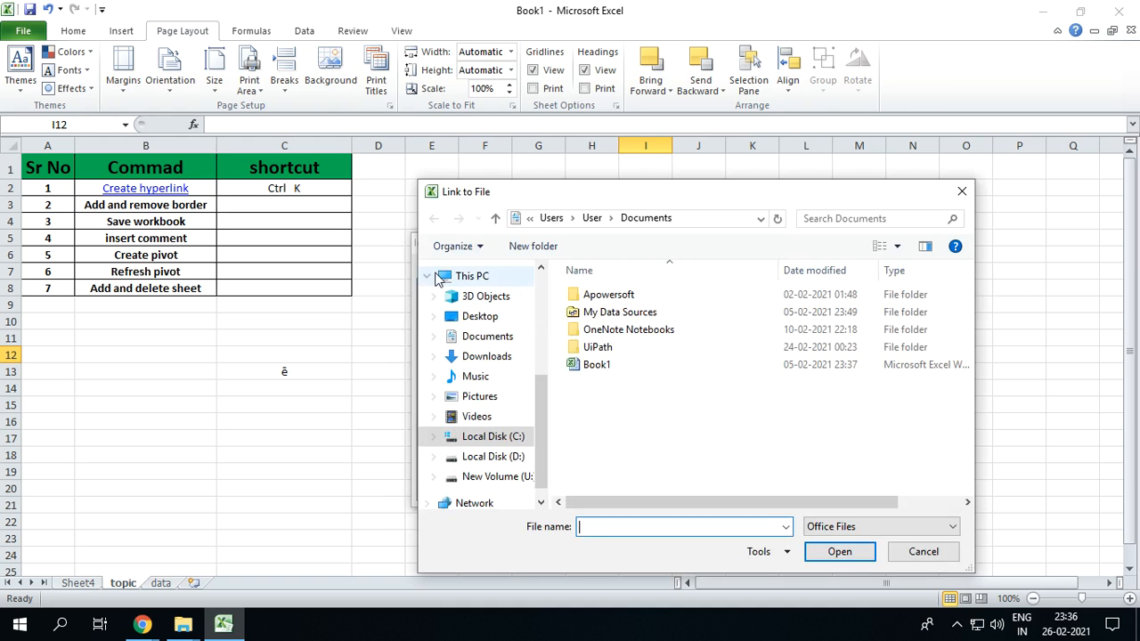
click(474, 316)
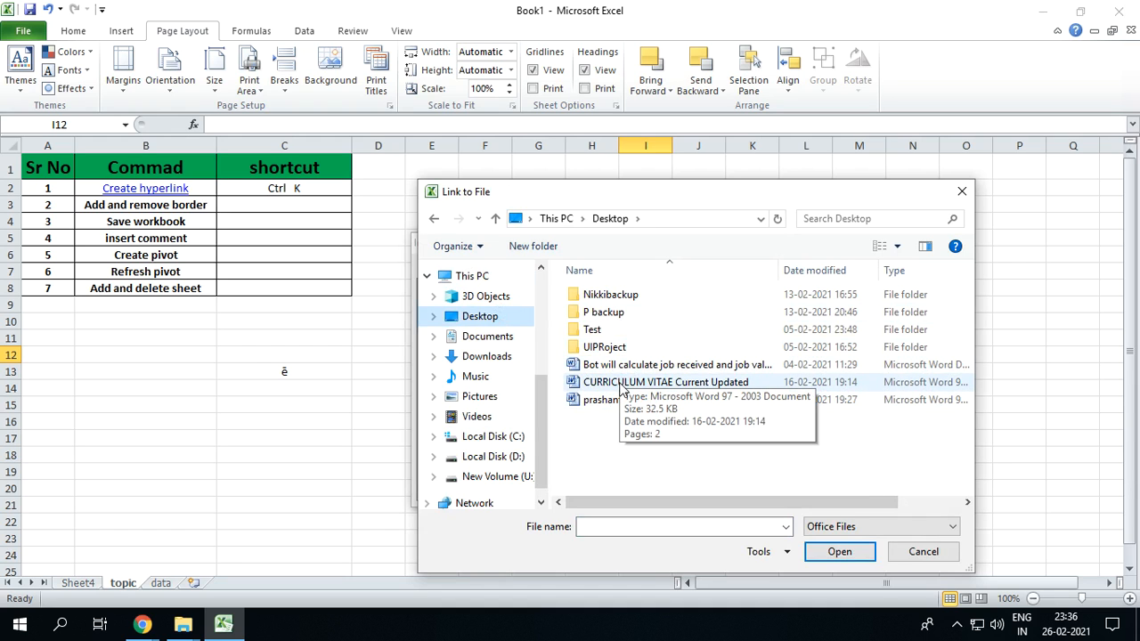
double_click(592, 330)
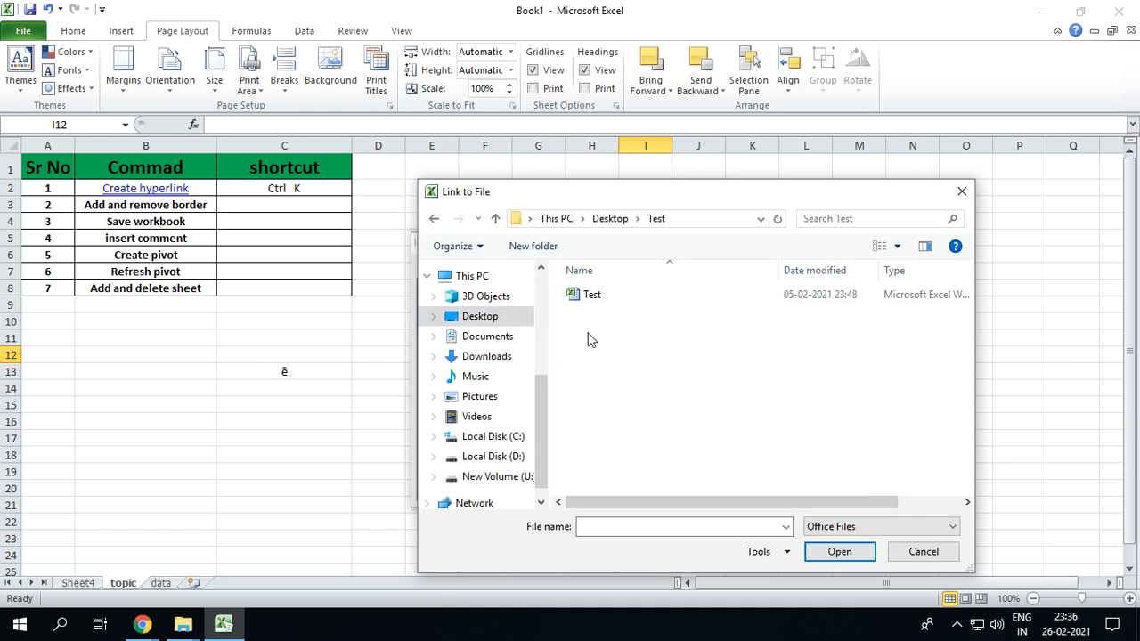
click(586, 299)
click(840, 552)
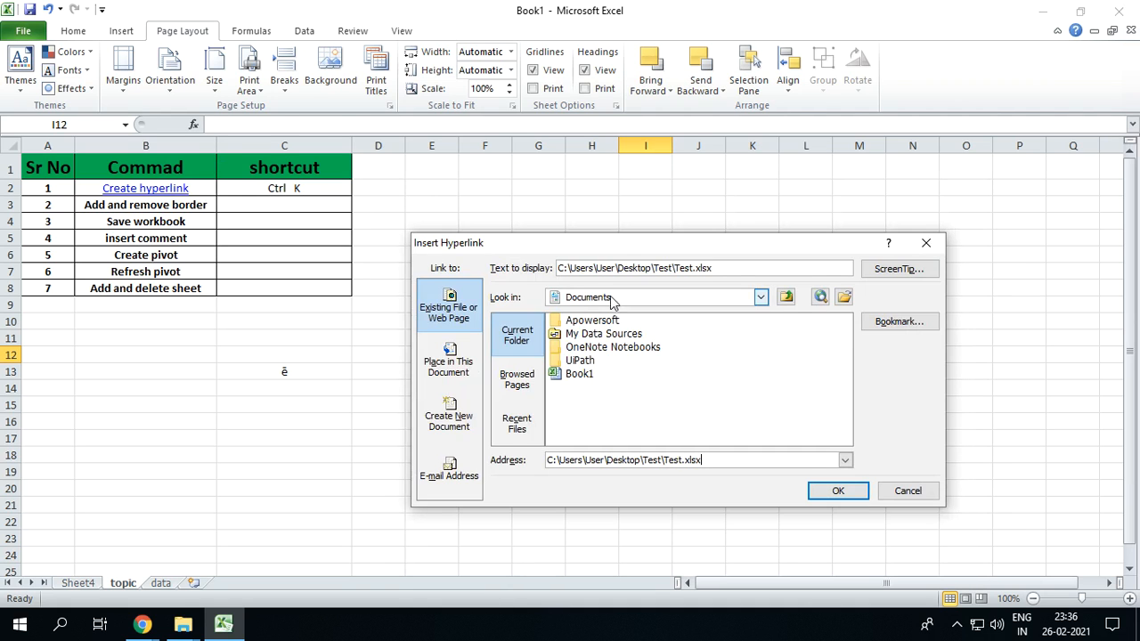
click(837, 491)
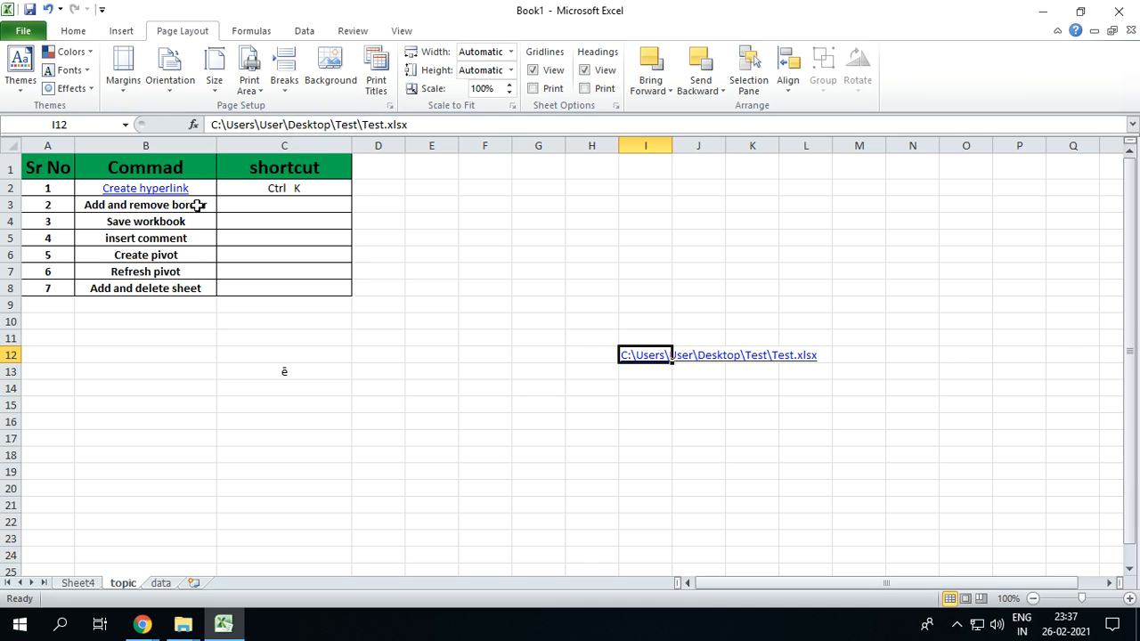
Apply all borders to the empty range F2:M8 and remove them again with No Border
click(332, 389)
drag(51, 167, 299, 286)
drag(590, 303, 818, 413)
drag(481, 188, 855, 287)
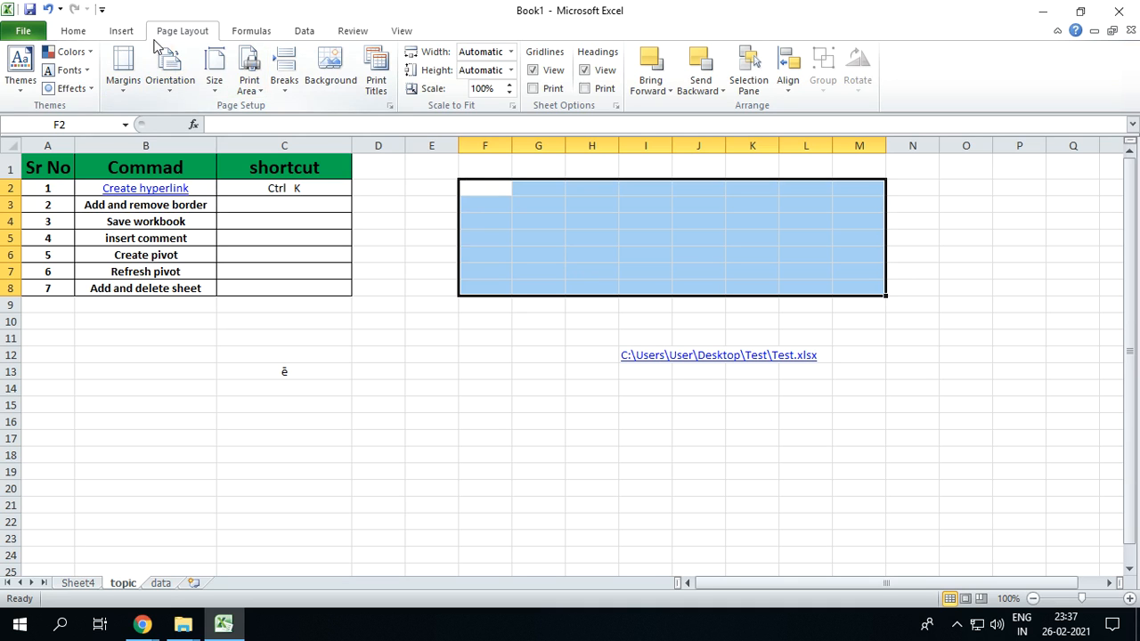
click(75, 31)
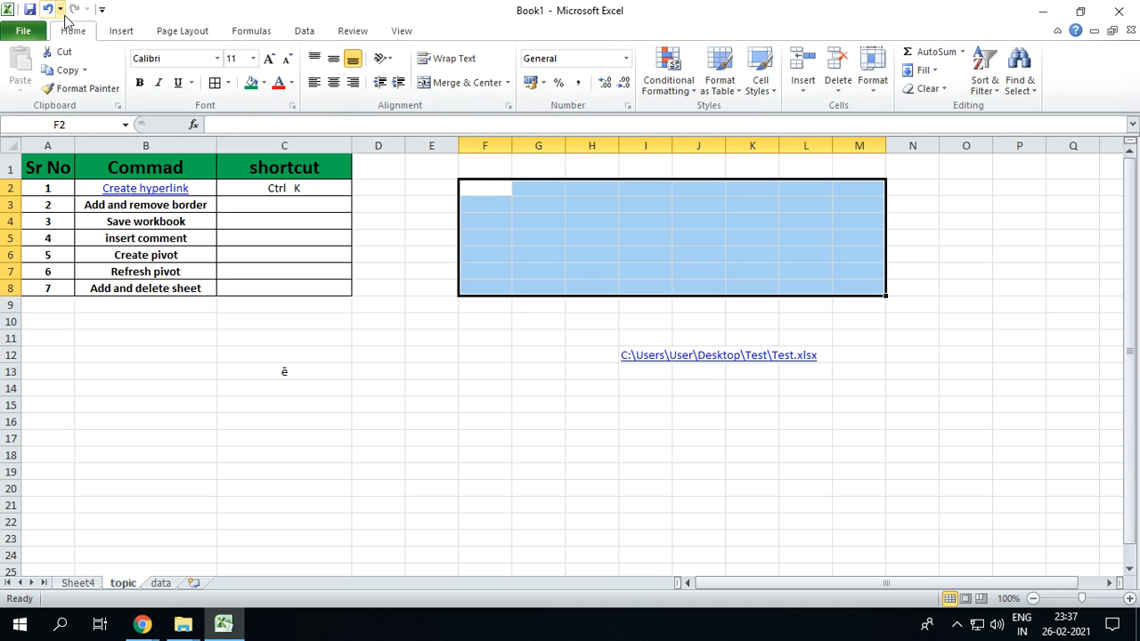
click(229, 90)
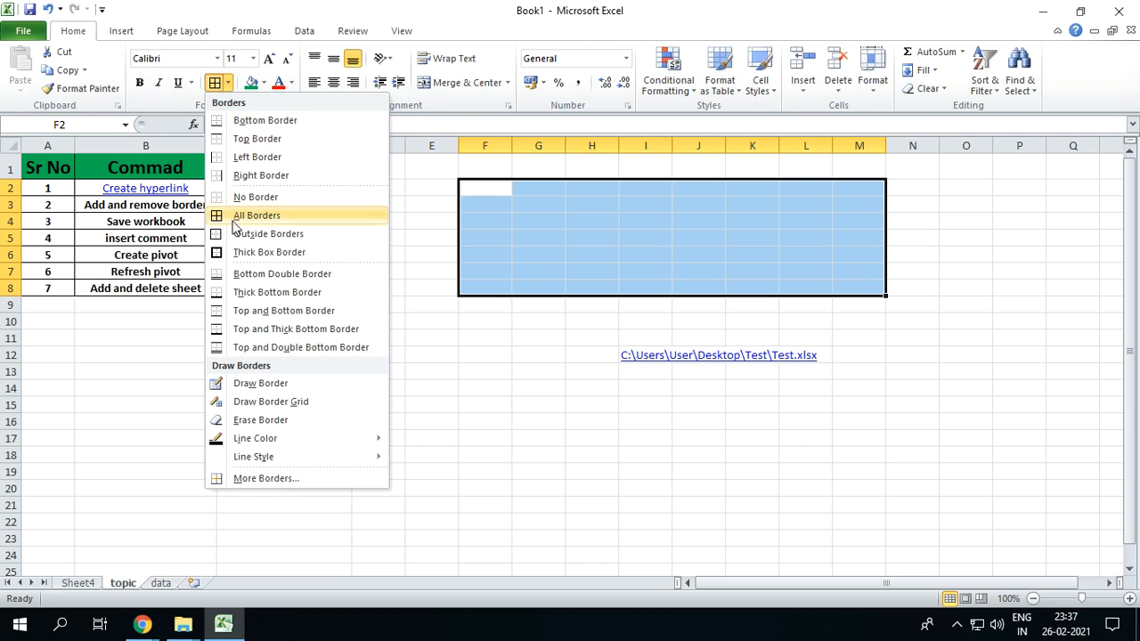
click(243, 218)
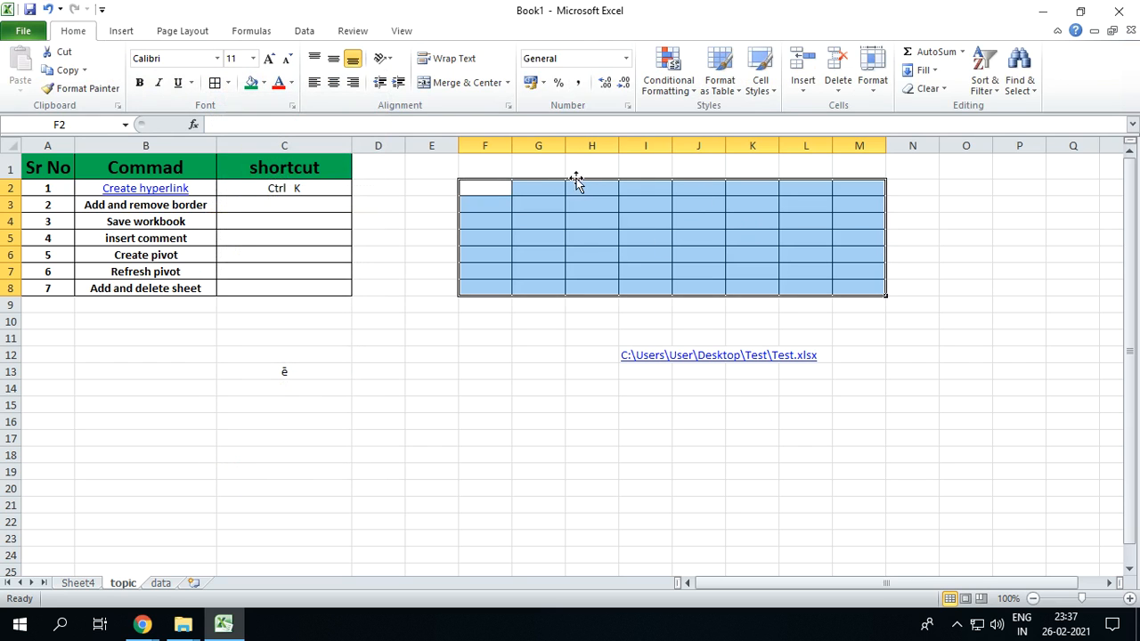
click(228, 83)
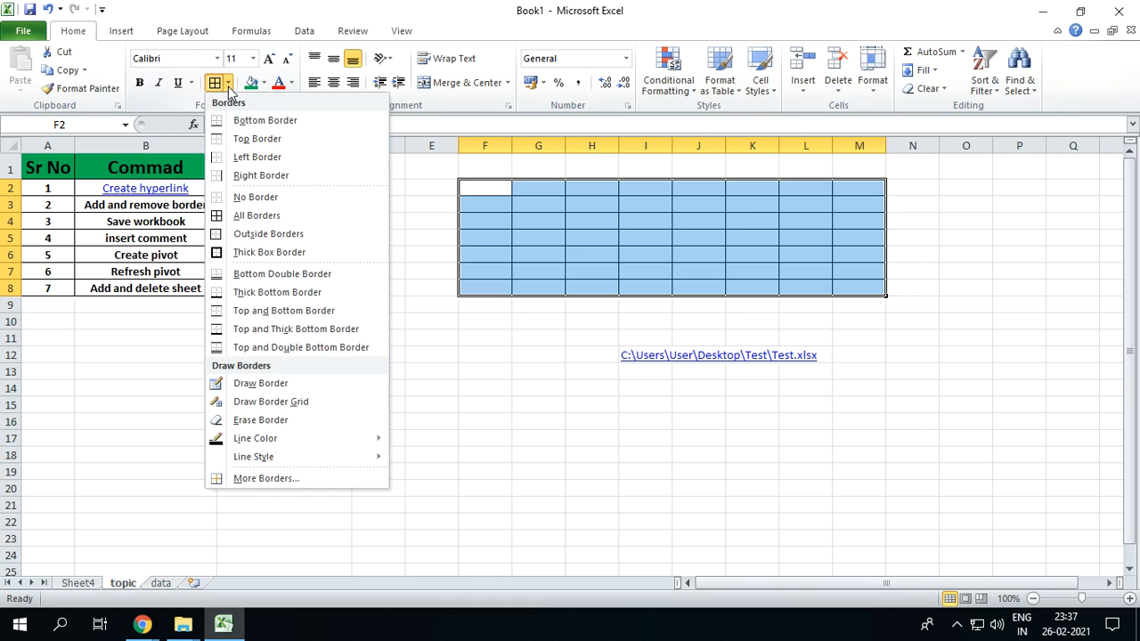
click(255, 197)
click(552, 201)
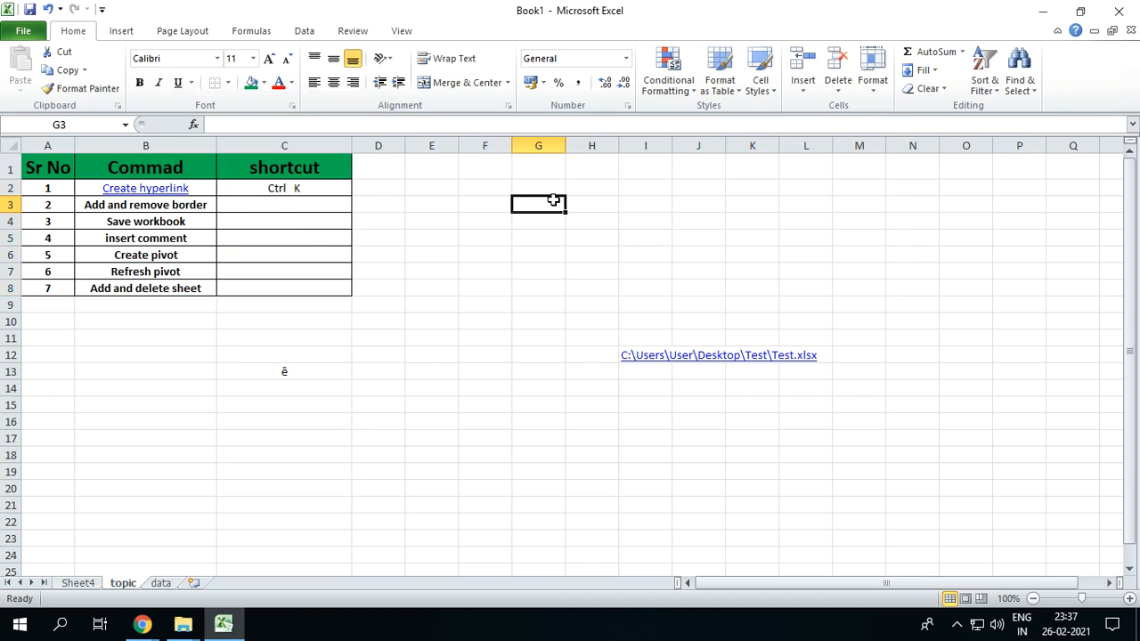
Apply all borders to the range F2:N8 with the keyboard shortcut and clear them with the No Border shortcut
drag(473, 181, 899, 292)
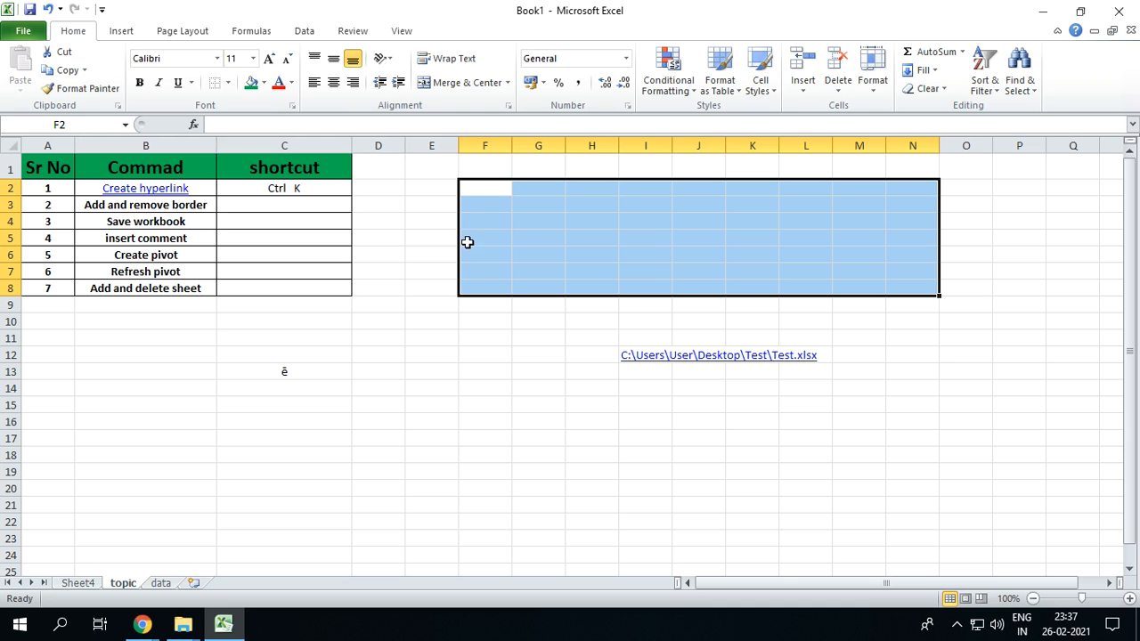
key(alt+h)
key(b)
key(a)
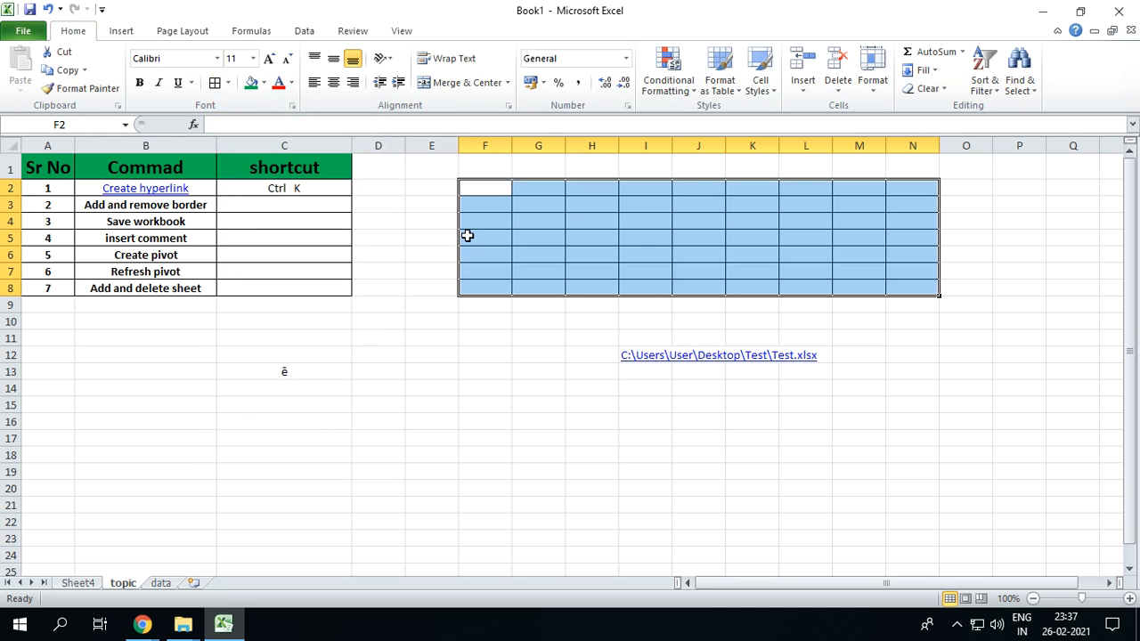
key(alt+h)
key(b)
key(n)
Enter "Alt H B A" in cell C3 as the shortcut for adding borders
click(273, 221)
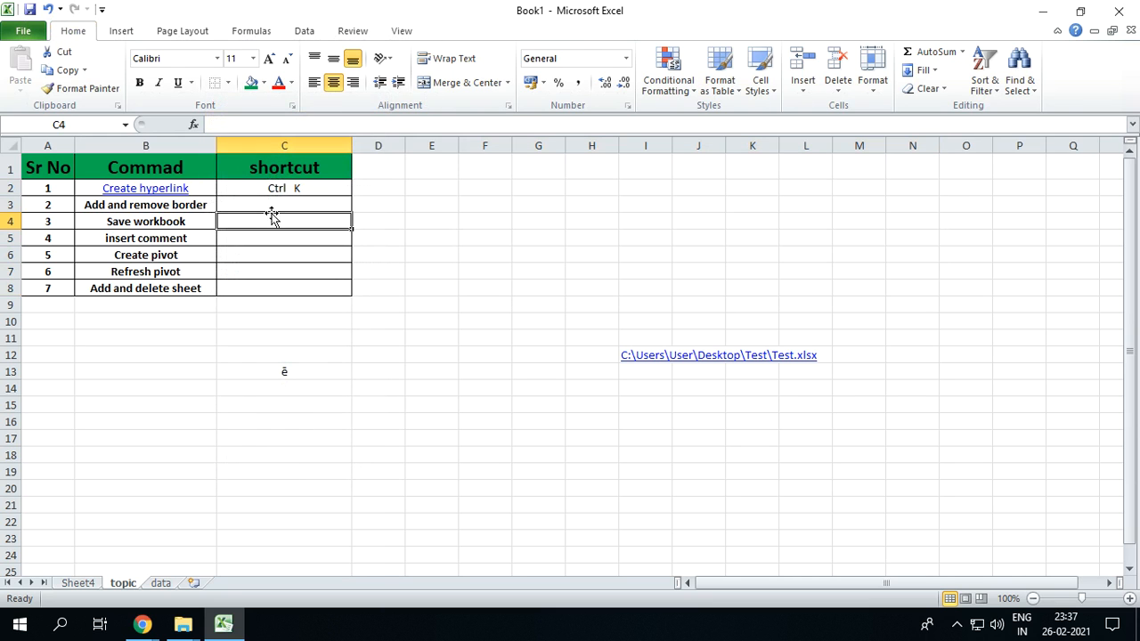
click(311, 206)
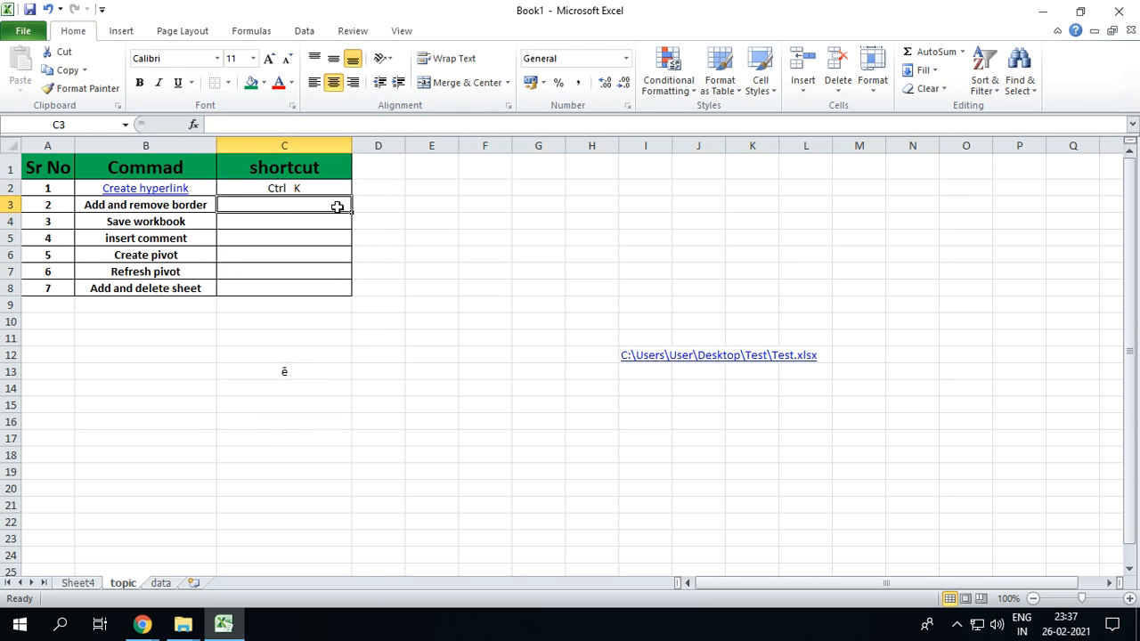
text(Alt)
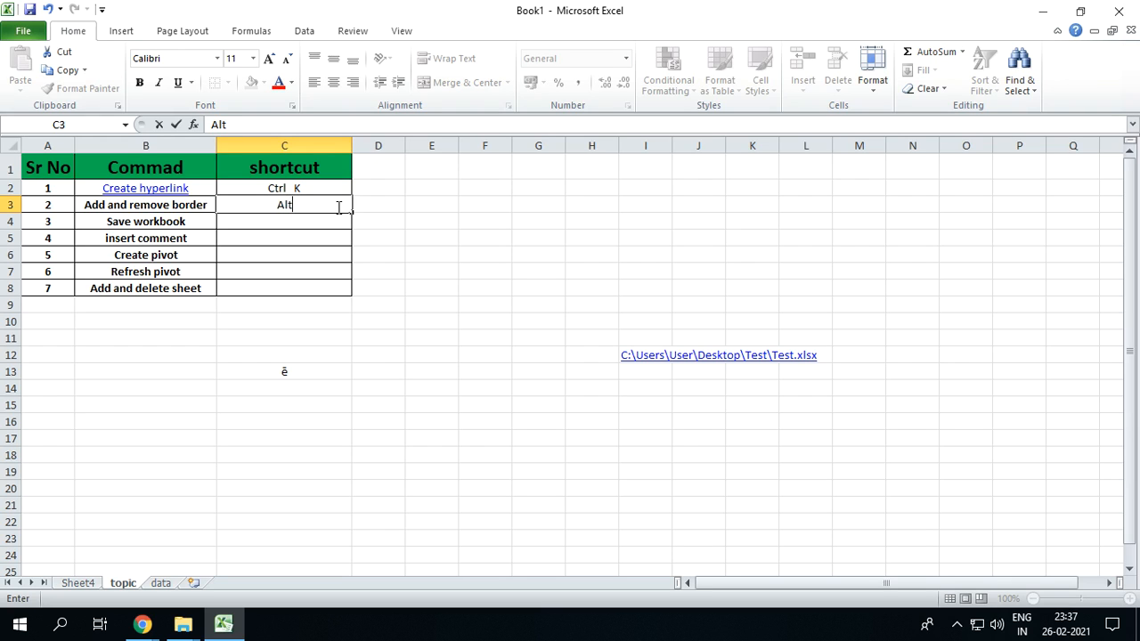
text( H)
text(A)
key(Return)
text(.)
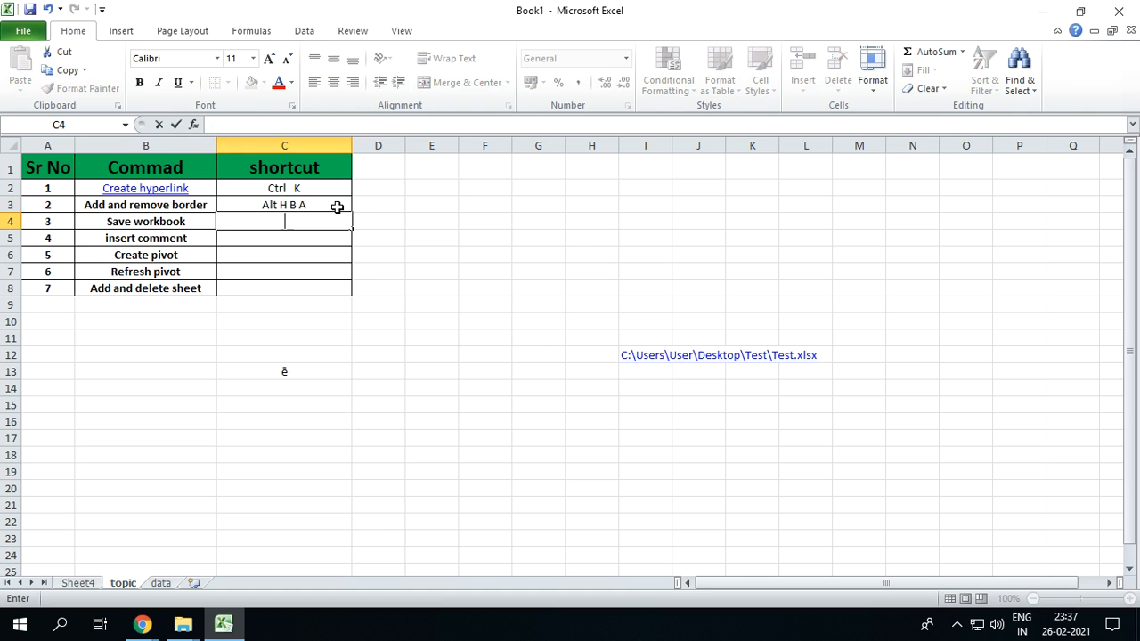
key(Return)
click(325, 207)
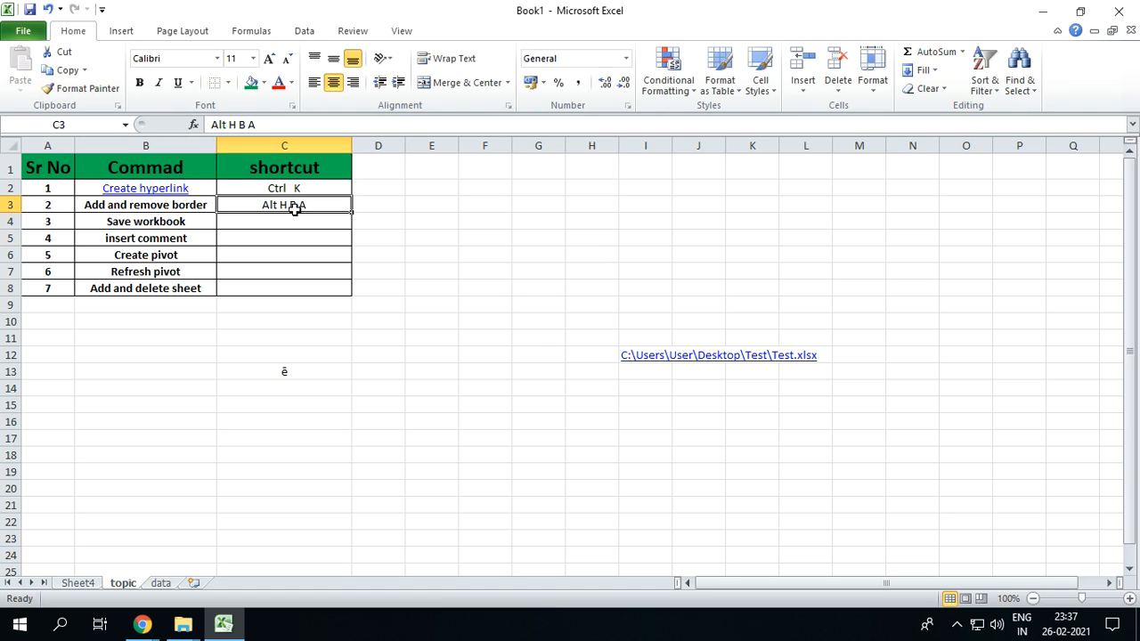
Apply all borders to the empty range C14:H21 with the Alt H B A shortcut
click(603, 267)
drag(522, 171, 903, 276)
click(625, 290)
drag(303, 392, 604, 504)
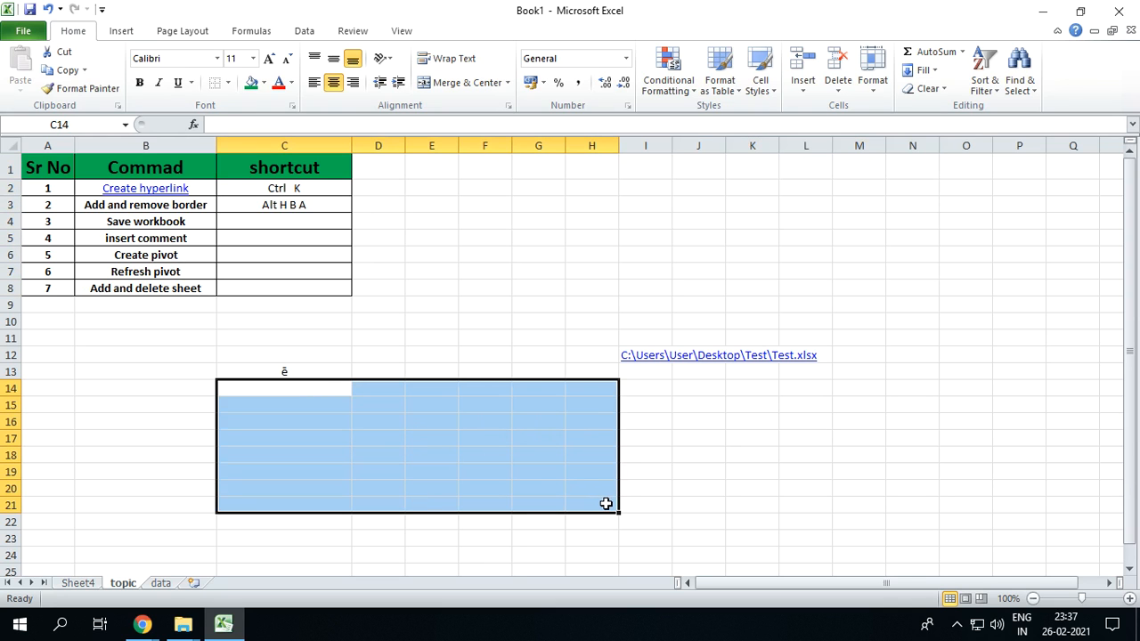
key(alt)
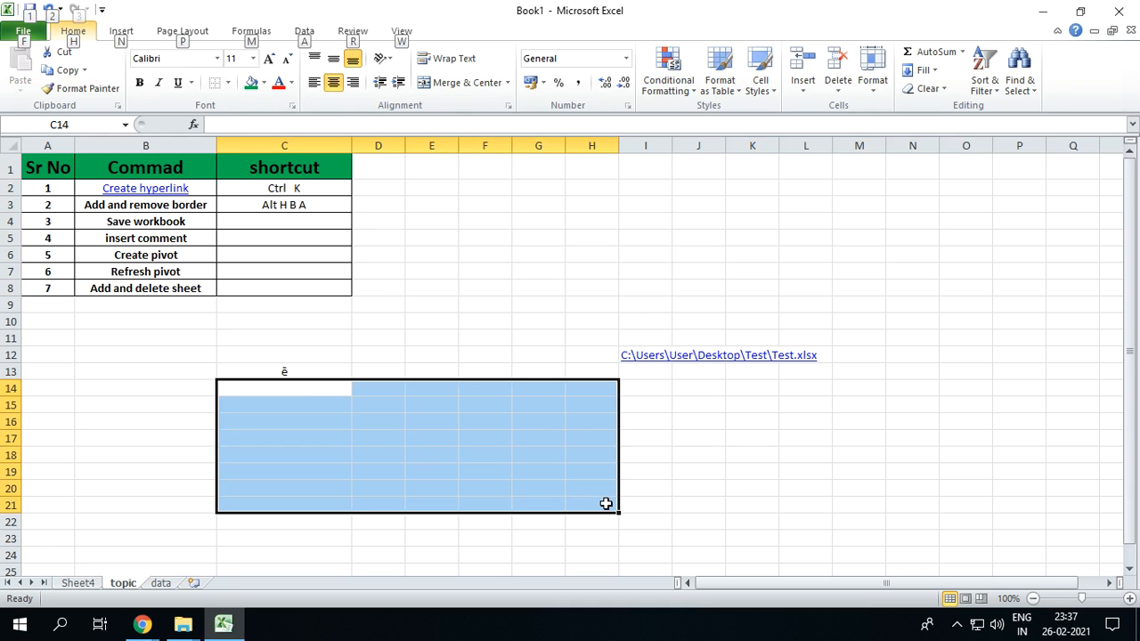
key(h)
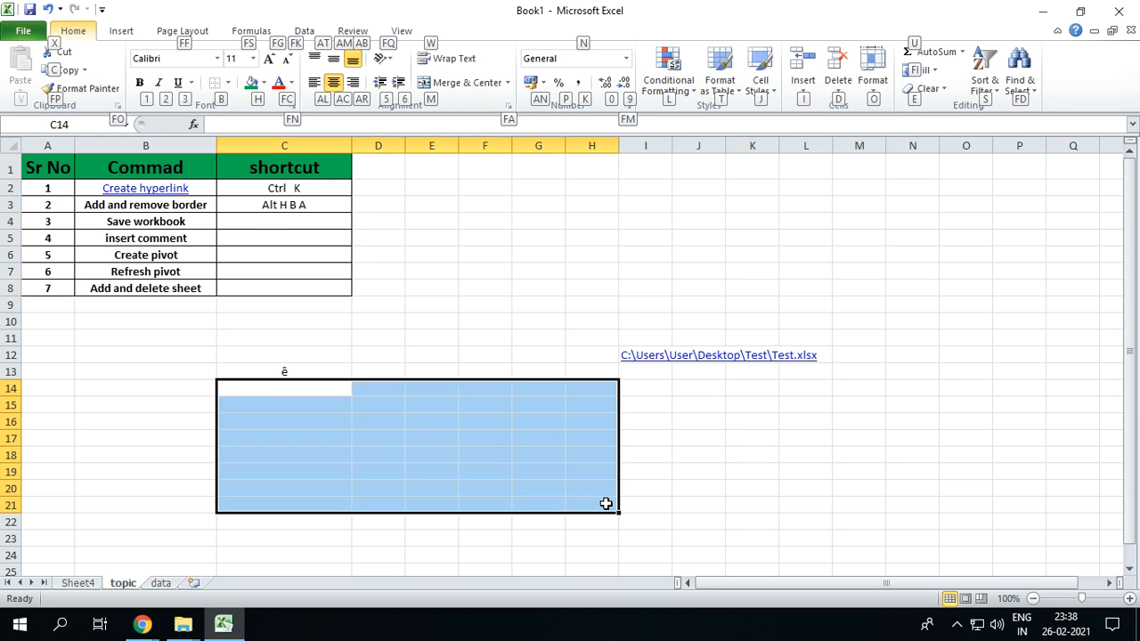
key(b)
key(a)
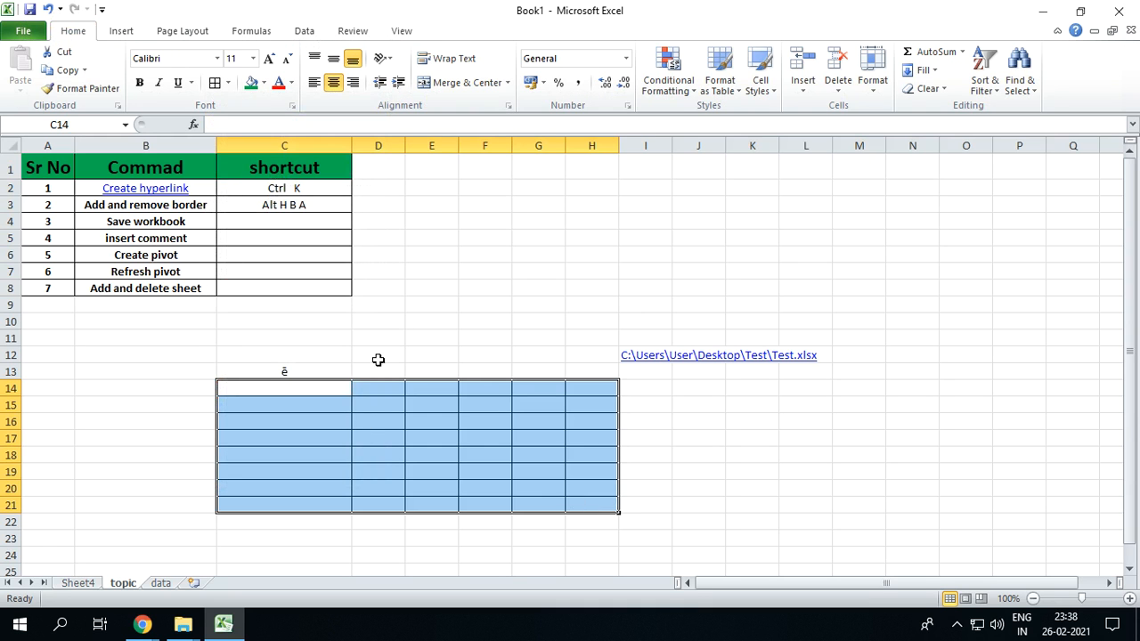
Enter "ALT H B N" in cell D3 as the shortcut for removing borders
click(373, 200)
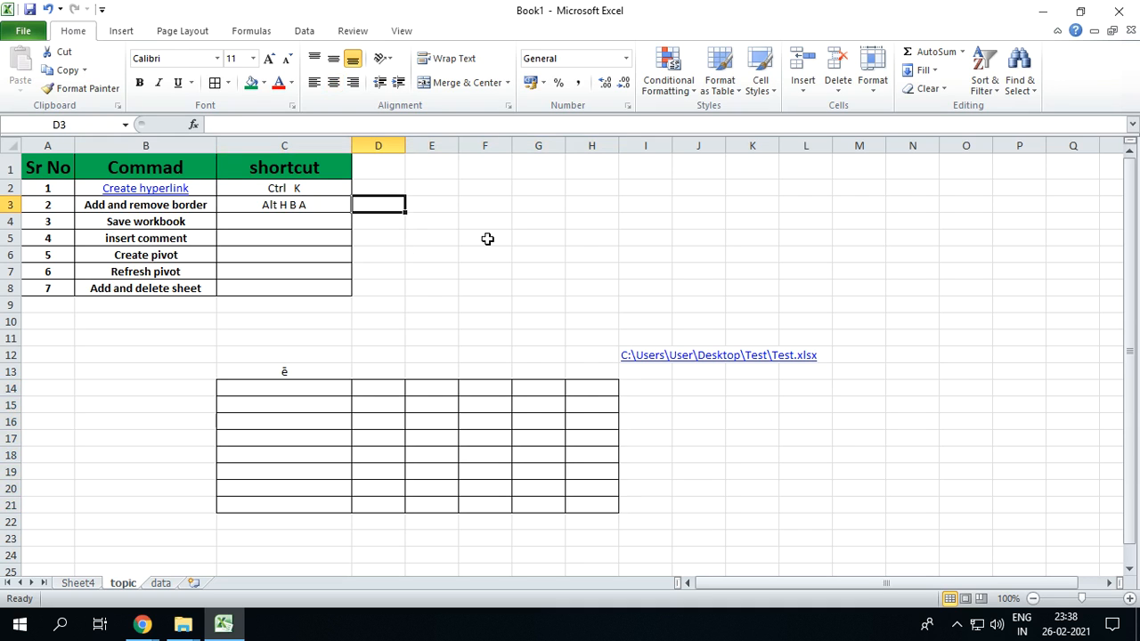
text(ALT H B N)
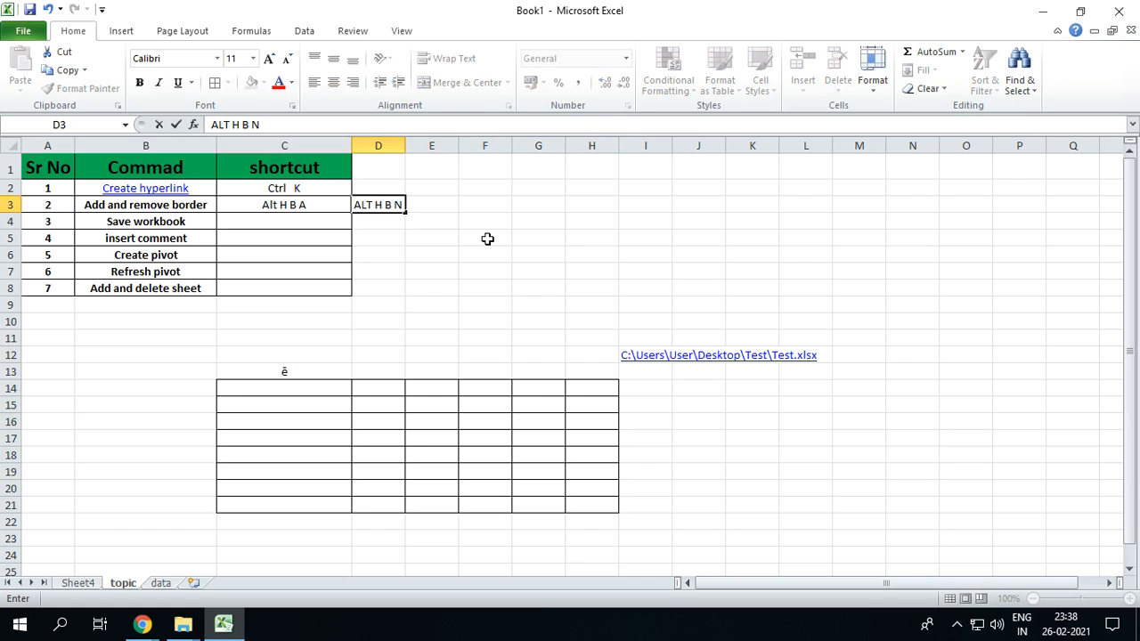
key(Return)
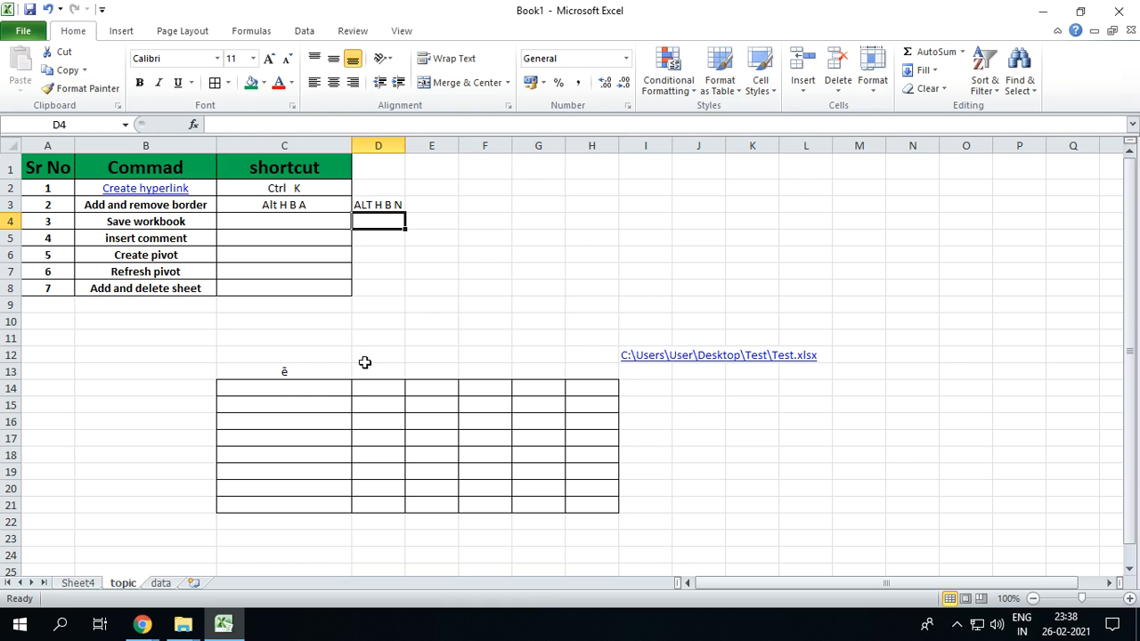
drag(293, 385, 581, 498)
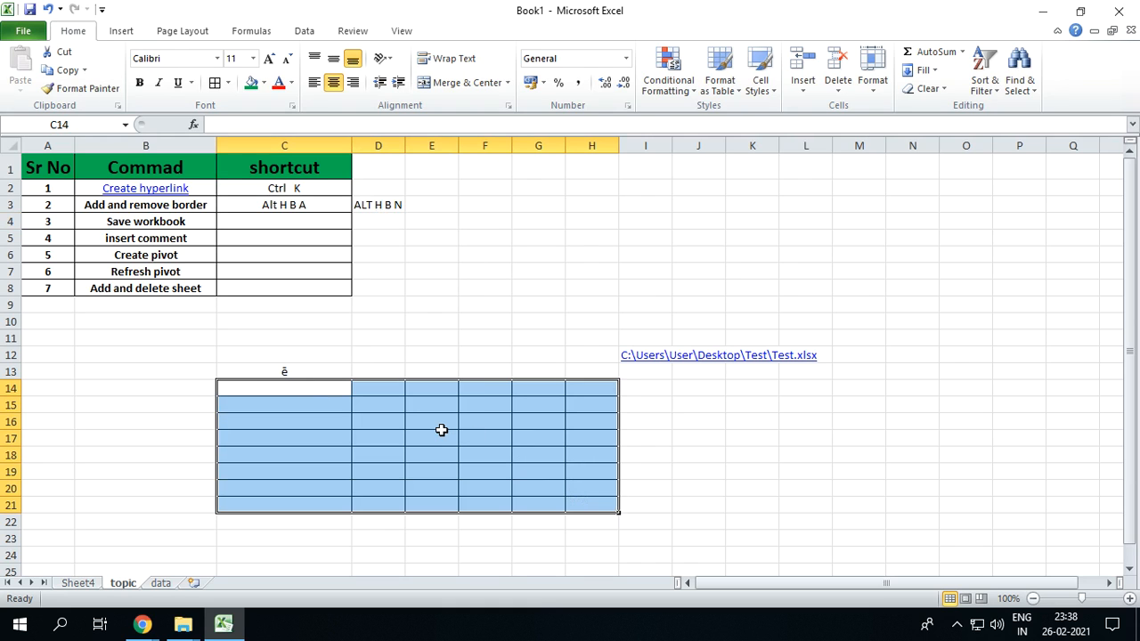
key(alt)
key(Escape)
Remove the borders from the inner range D16:G19 of the bordered block
click(413, 435)
drag(383, 422, 539, 470)
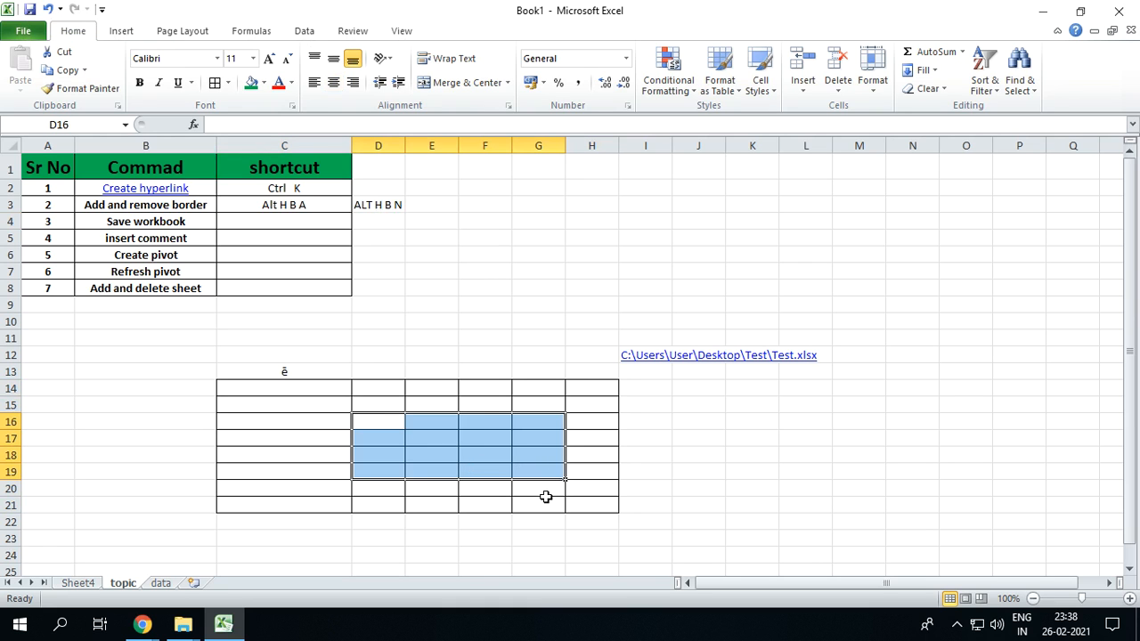
key(alt)
key(h)
key(b)
key(t)
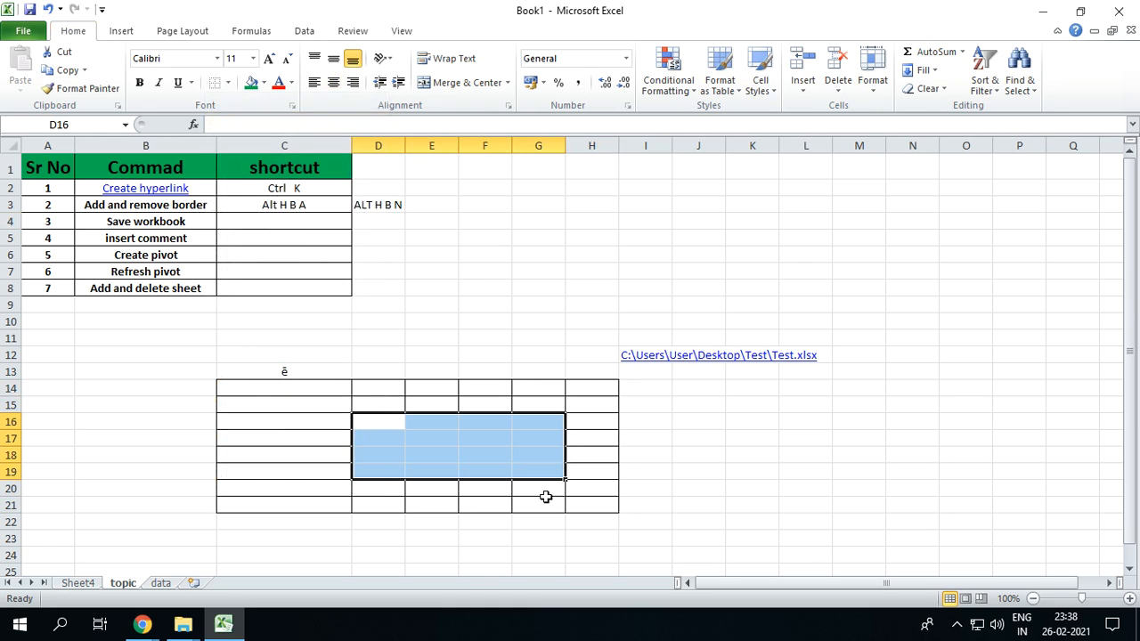
click(699, 441)
drag(355, 420, 539, 472)
drag(289, 390, 606, 499)
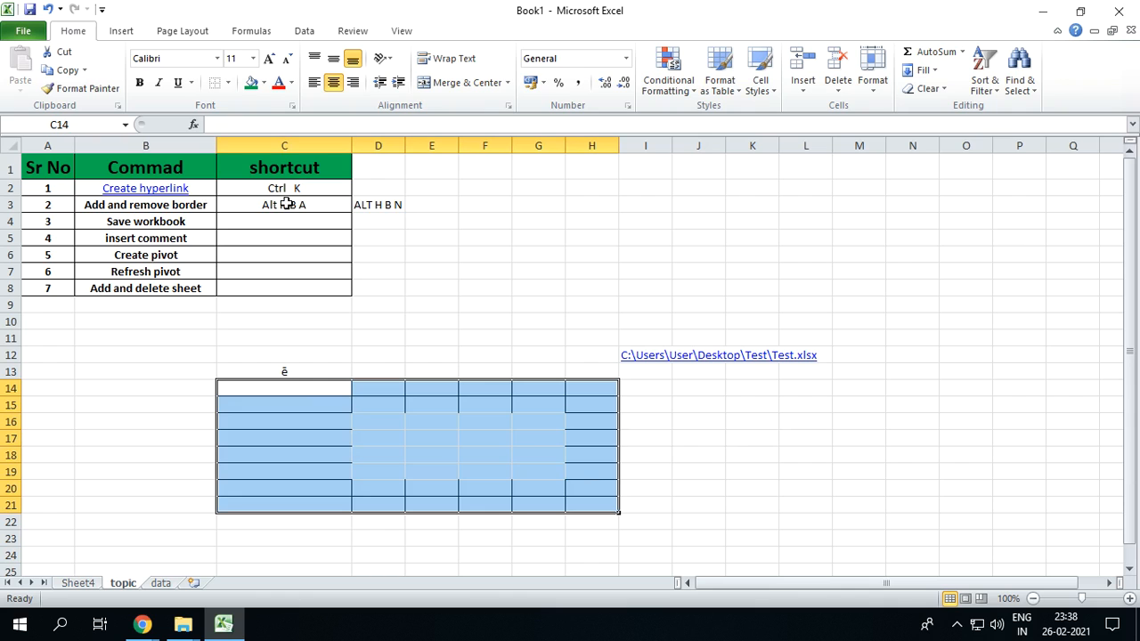
click(284, 204)
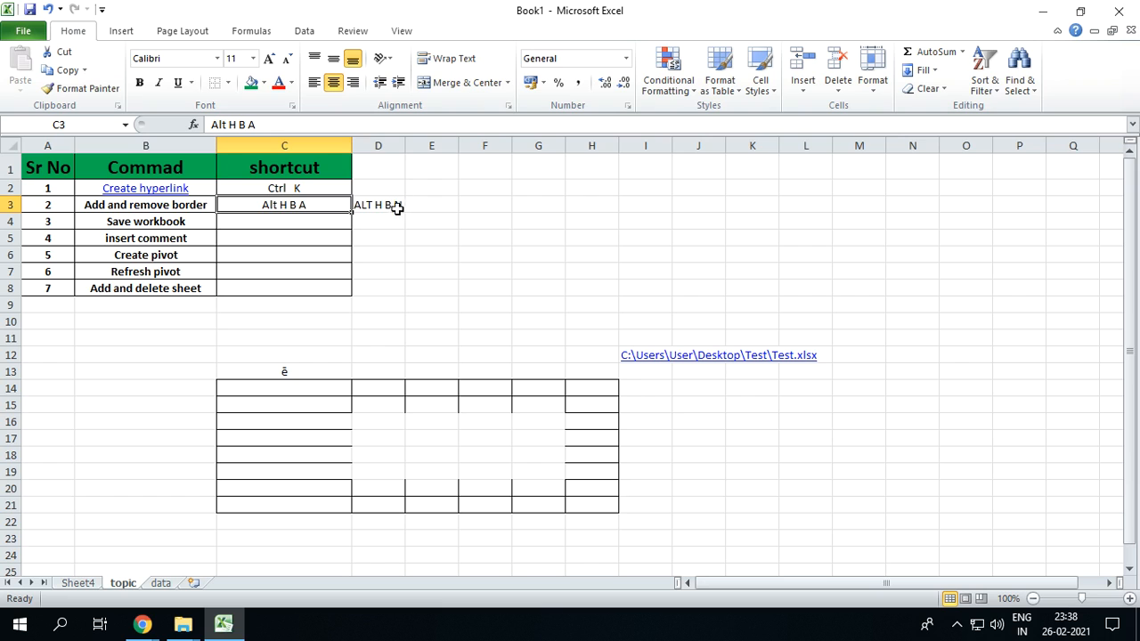
Clear the stray character from cell C13 above the bordered block
click(306, 367)
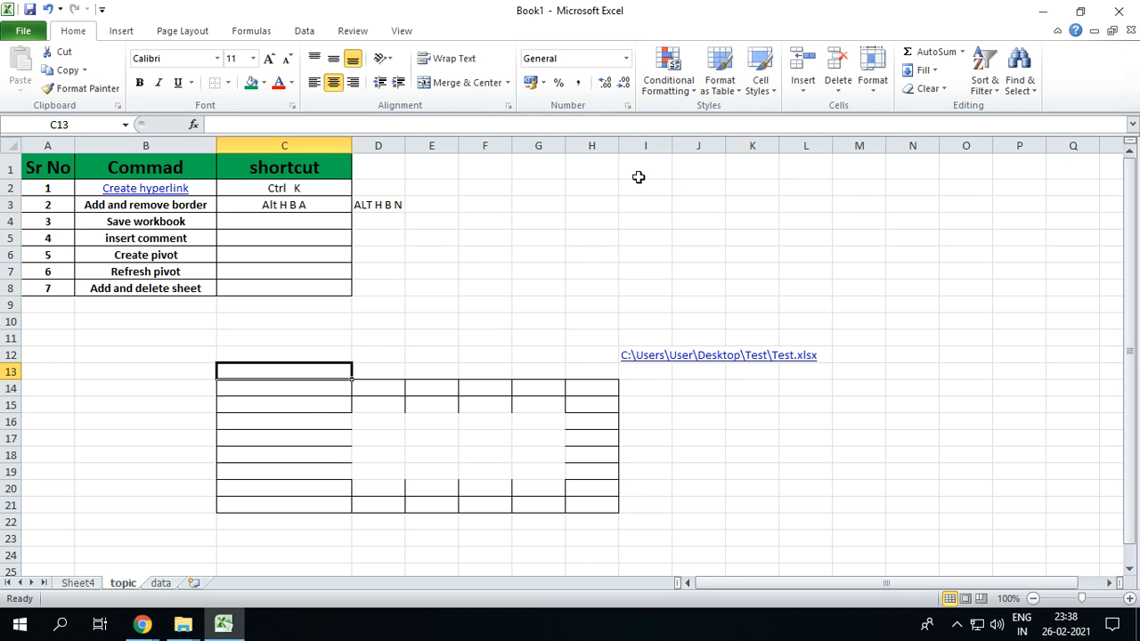
drag(623, 185, 704, 222)
Reapply all borders to the range C14:H21 and remove every border from it, using the two border shortcuts
drag(278, 386, 585, 504)
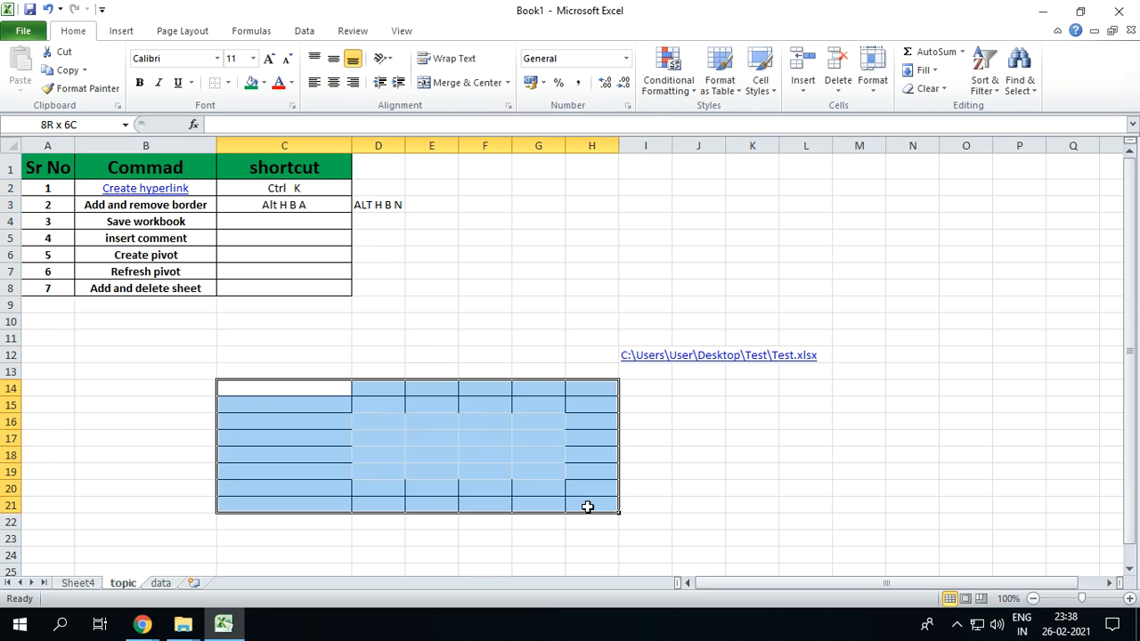
key(alt+h)
key(b)
key(a)
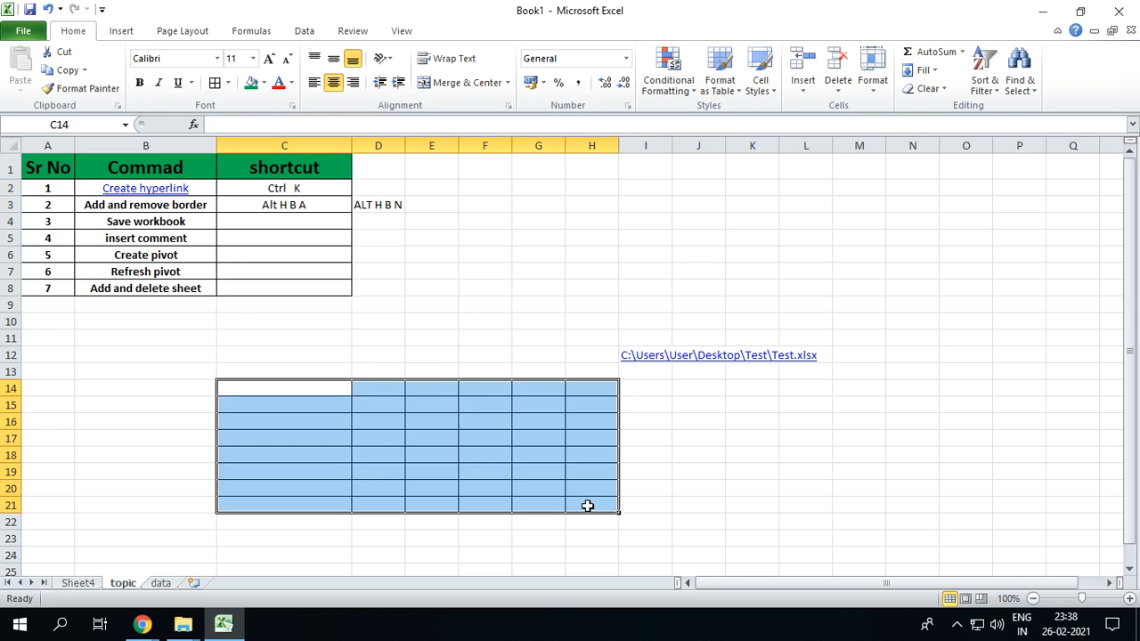
key(alt+h)
key(b)
key(n)
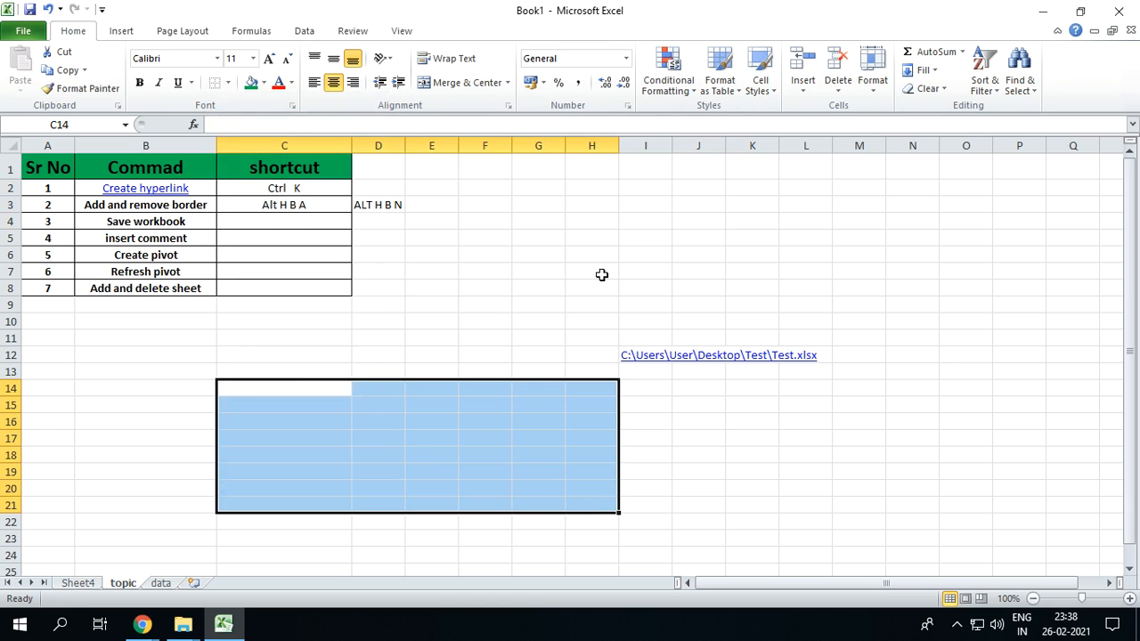
Apply all borders to the range H7:O19 and remove them again, using the two border shortcuts
drag(615, 273, 970, 477)
key(alt+h)
key(b)
key(Escape)
key(alt+h)
key(b)
key(a)
key(alt+h)
key(b)
key(n)
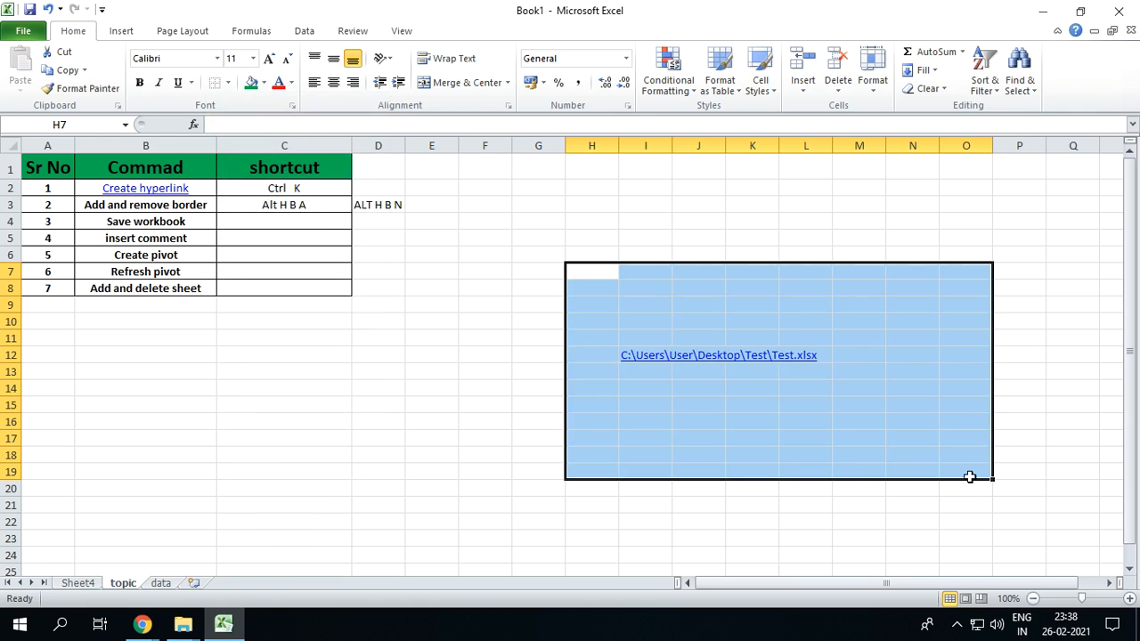
Bring up the Save As dialog for the workbook three times, cancelling it each time without saving
click(348, 219)
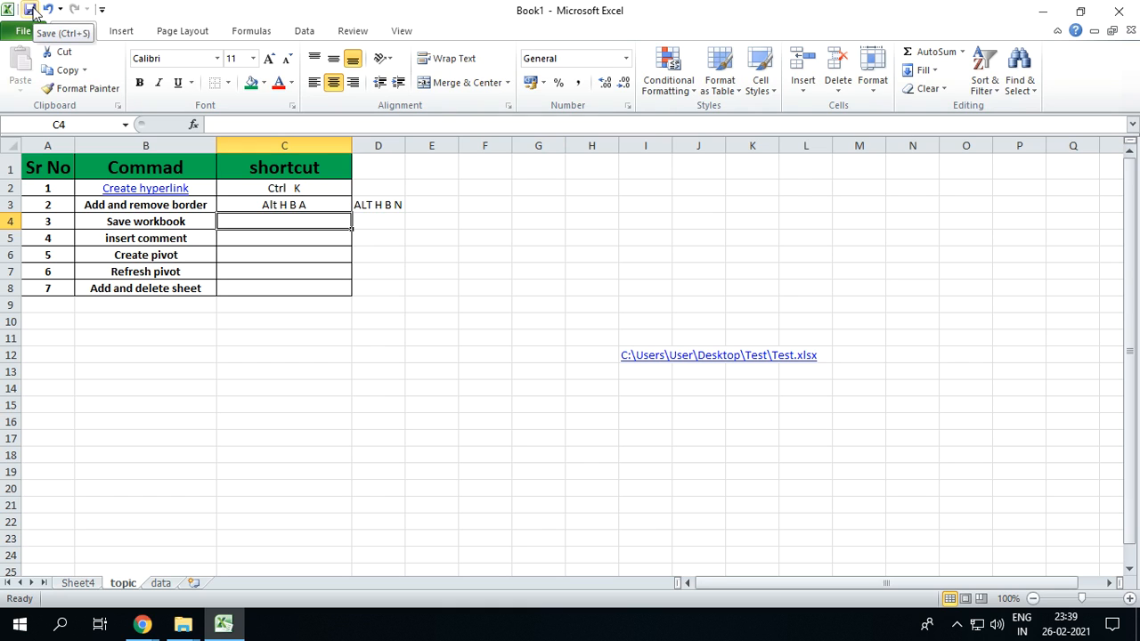
key(ctrl+s)
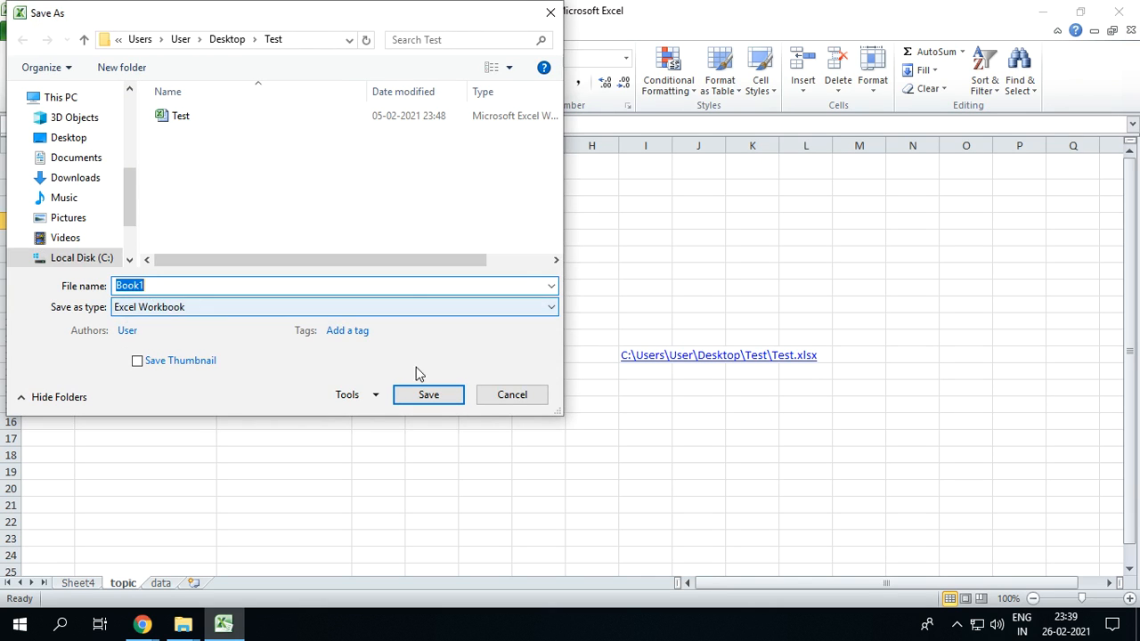
click(503, 399)
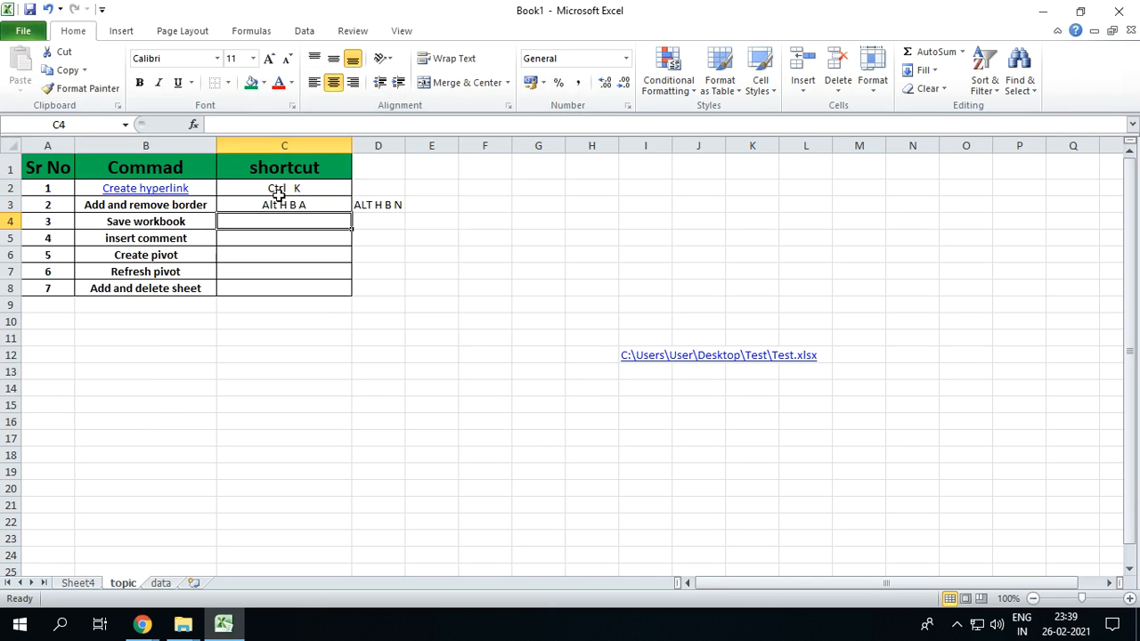
click(30, 10)
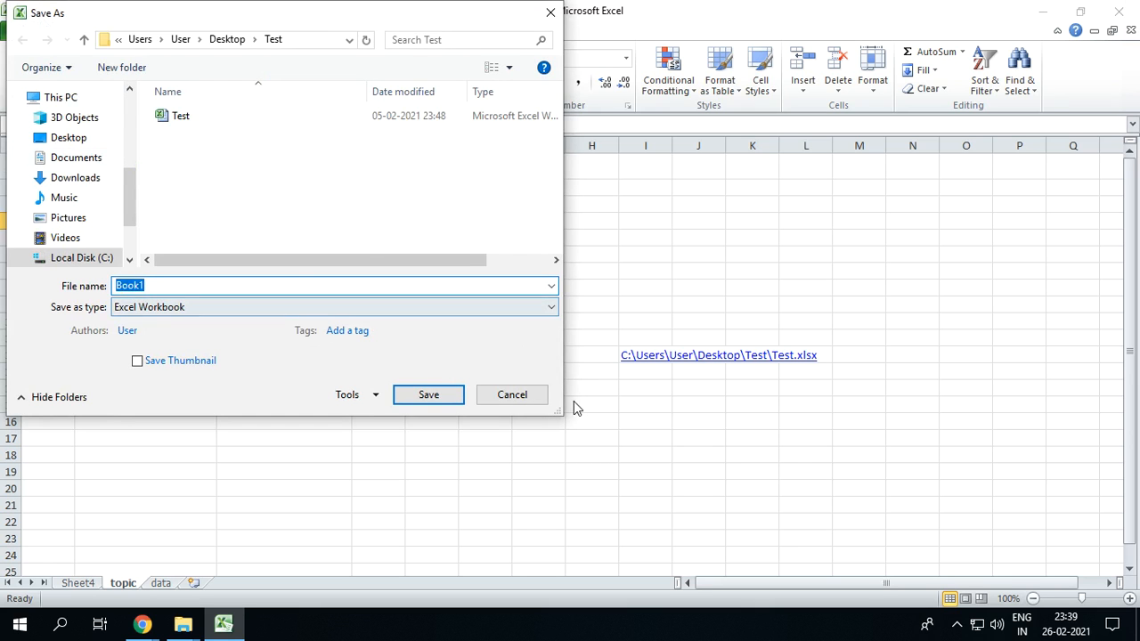
click(533, 401)
key(ctrl+s)
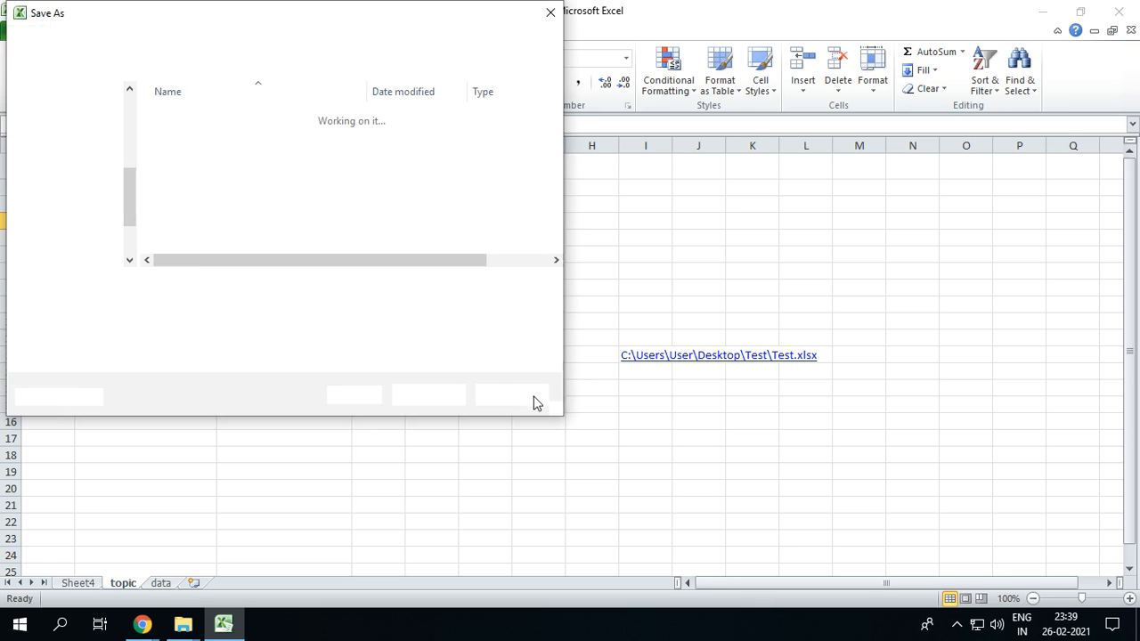
click(506, 401)
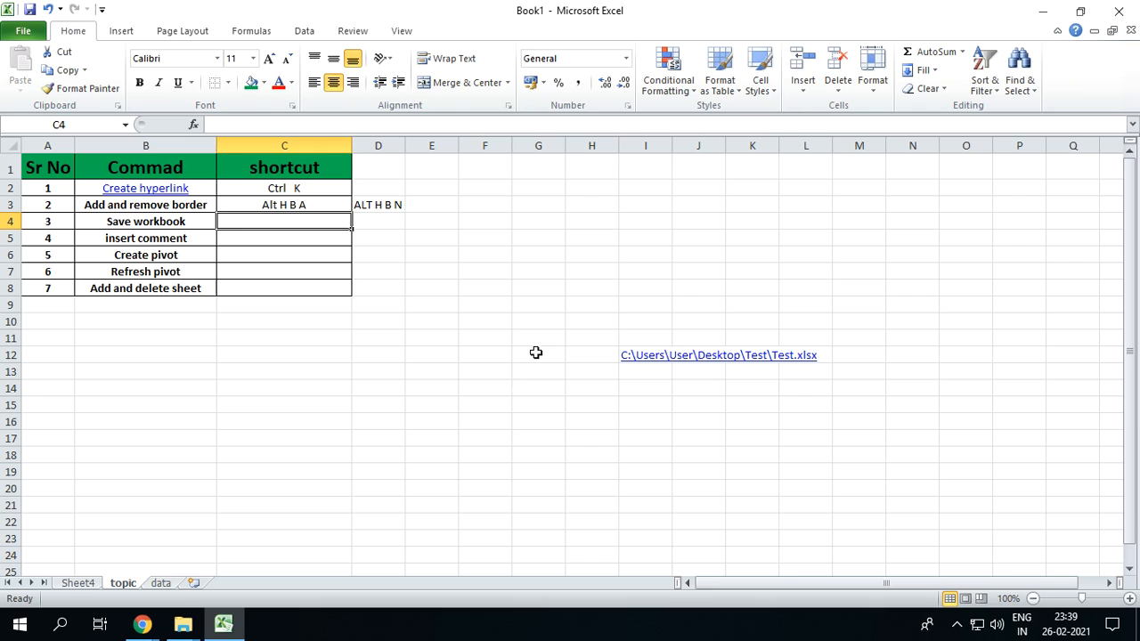
Choose Desktop as the save location in the Save As dialog, and cancel without saving the workbook
click(550, 318)
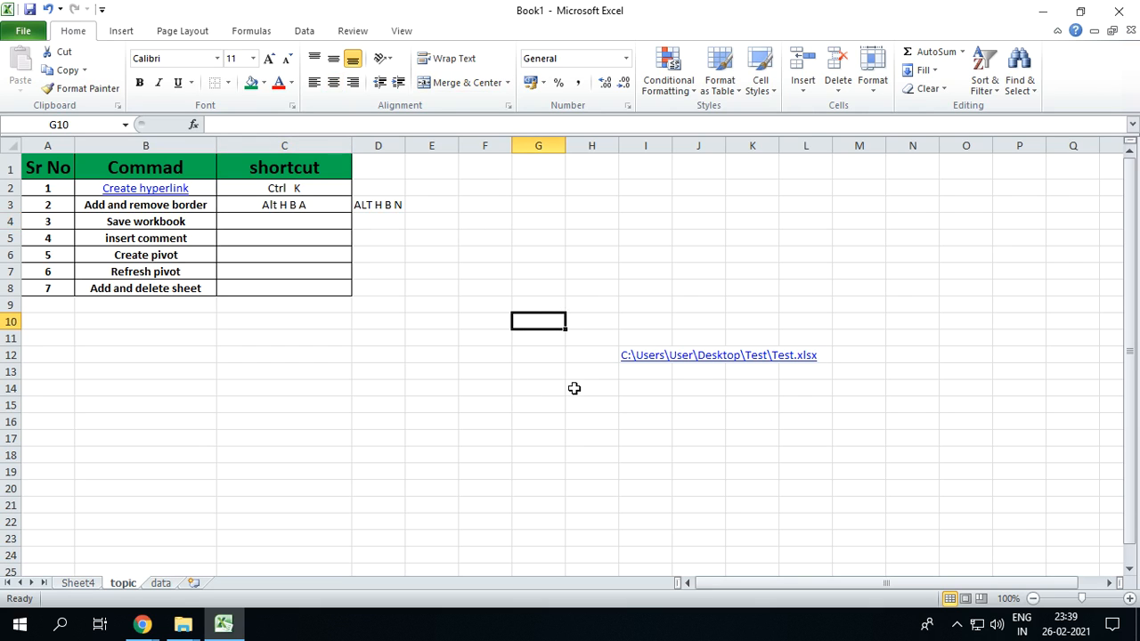
key(ctrl+s)
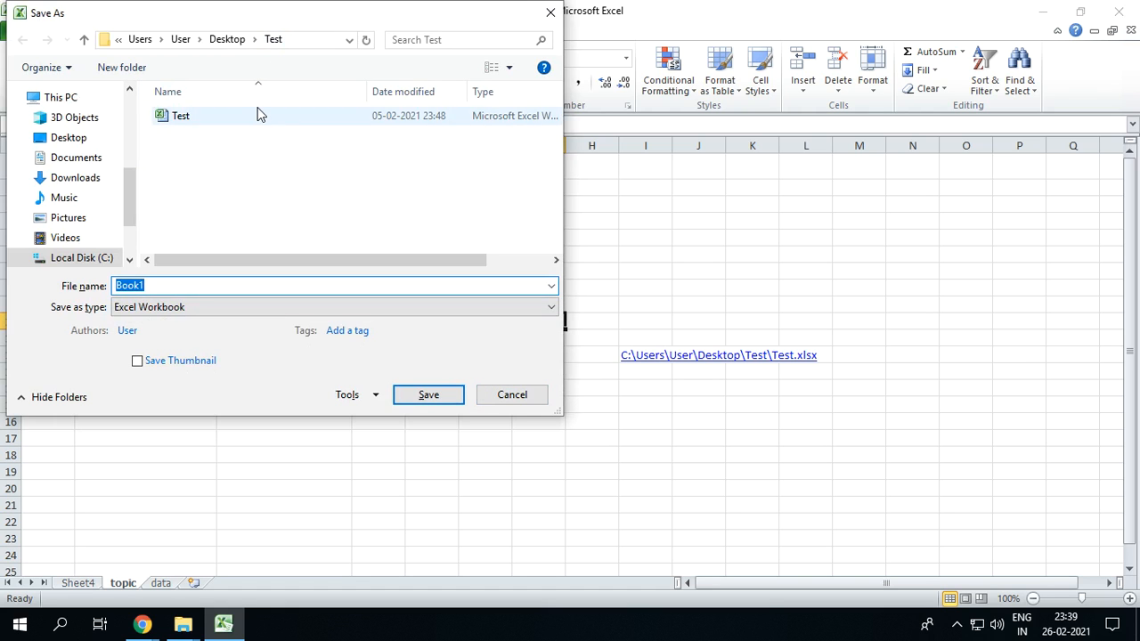
click(68, 137)
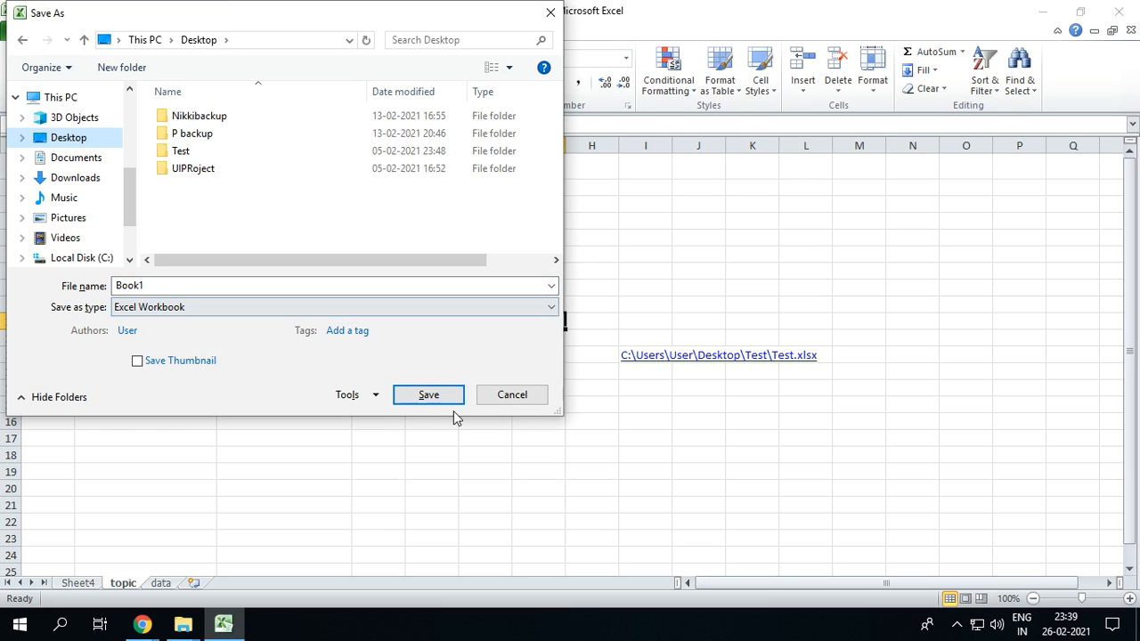
click(511, 394)
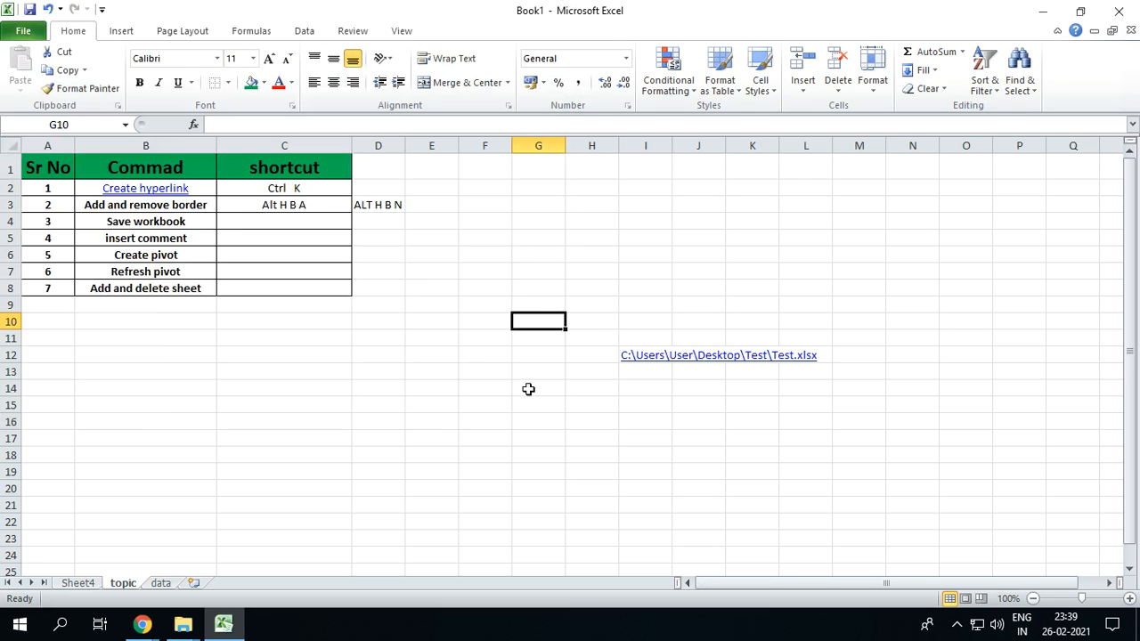
Enter "F12" in cell C4 as the shortcut for saving the workbook
click(299, 223)
text(F12)
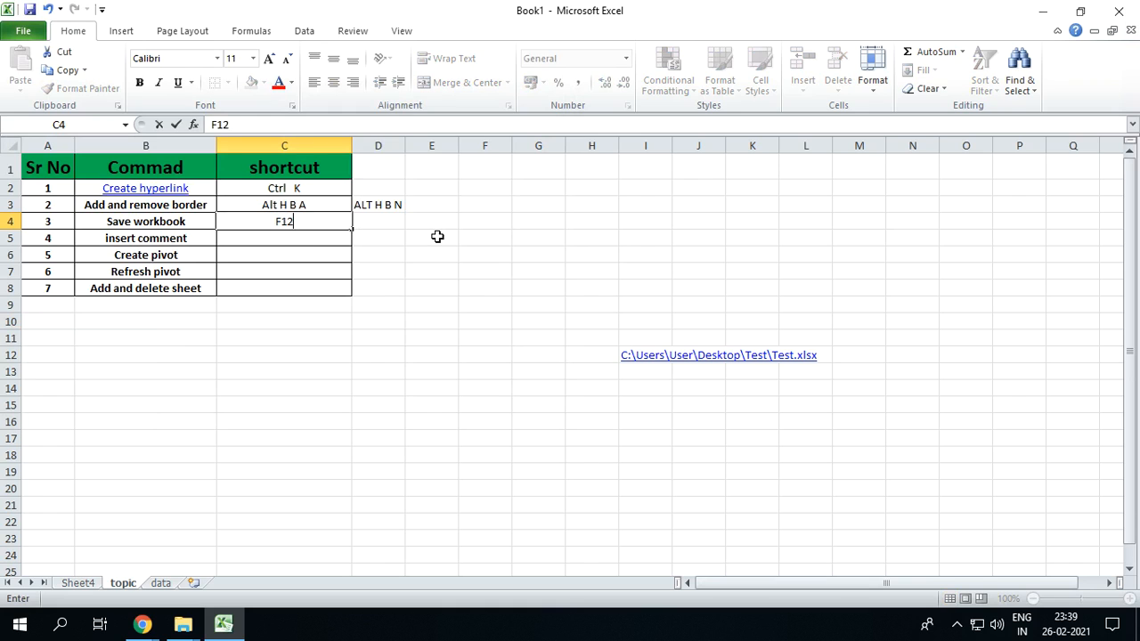
key(Return)
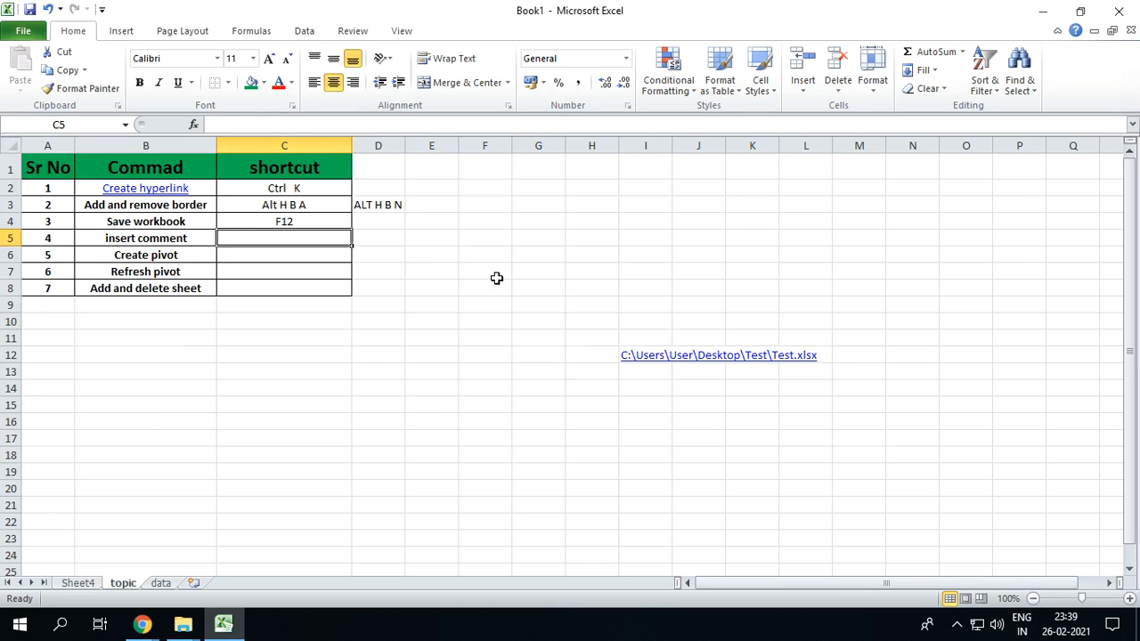
Try out the recorded save shortcut from cell H6, and cancel the Save As dialog
click(585, 259)
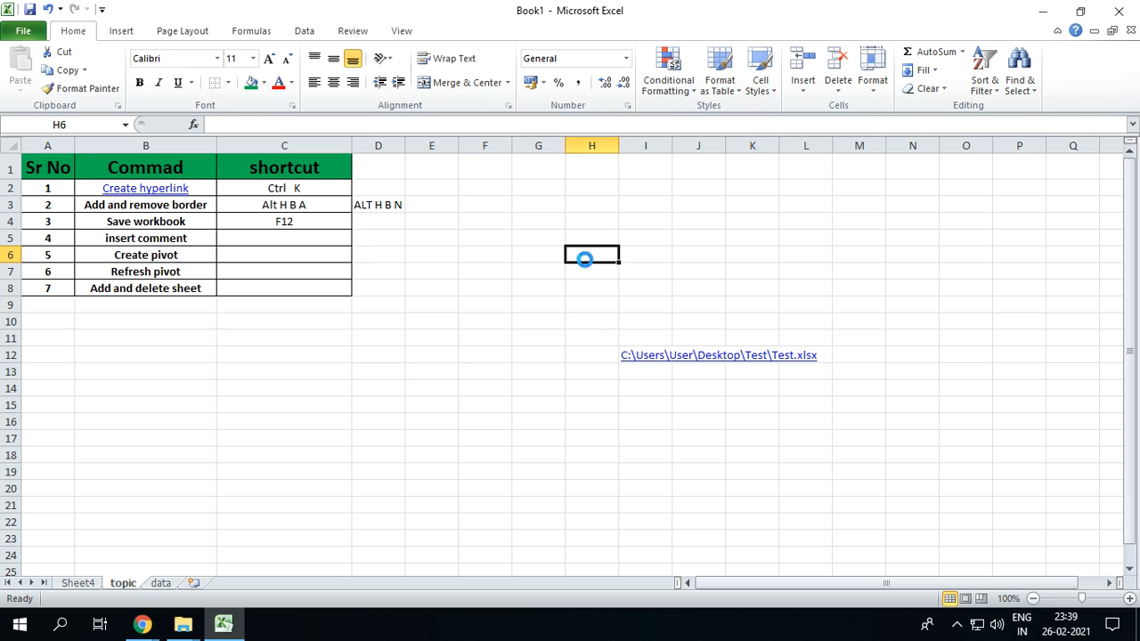
key(F12)
click(509, 395)
Insert a comment in cell F11 with the text "asdfasdfasdfasdf"
click(160, 235)
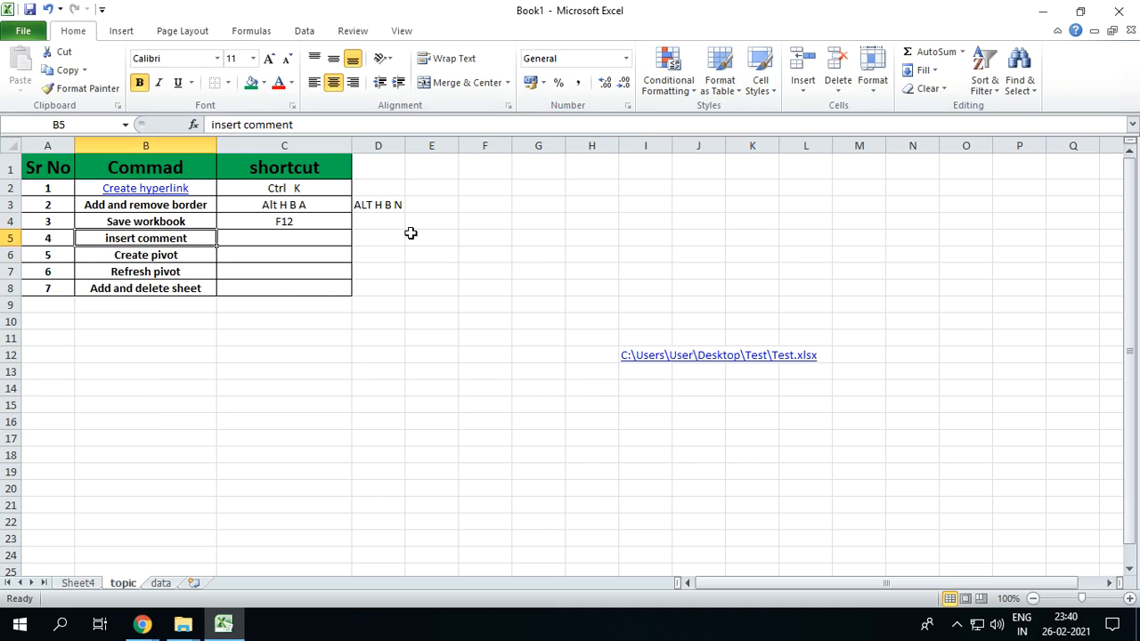
click(518, 345)
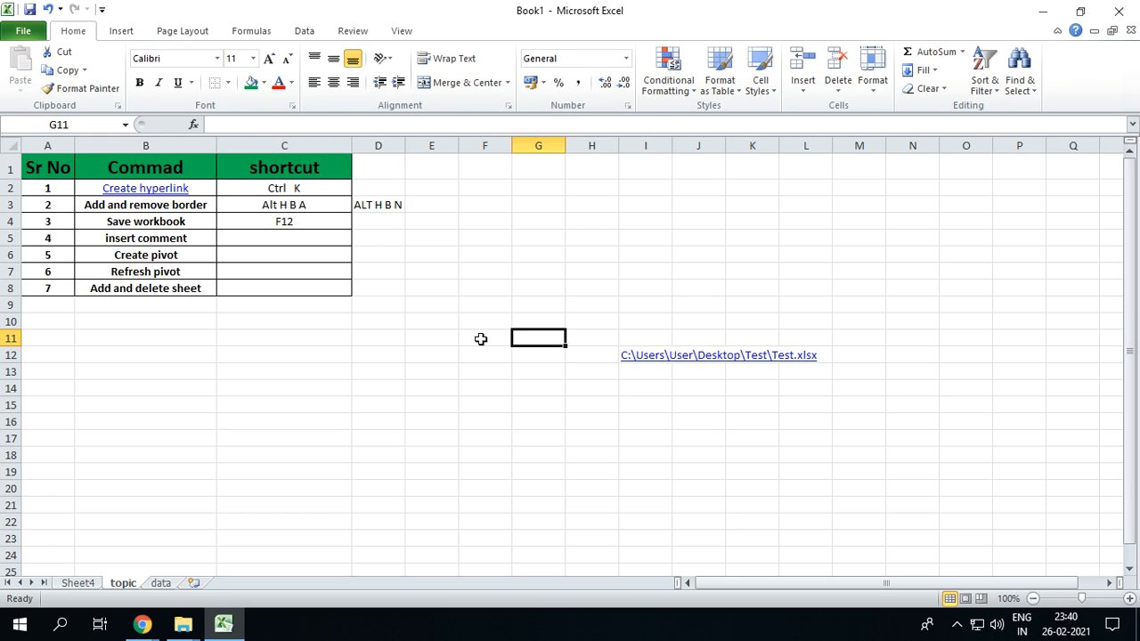
right_click(481, 339)
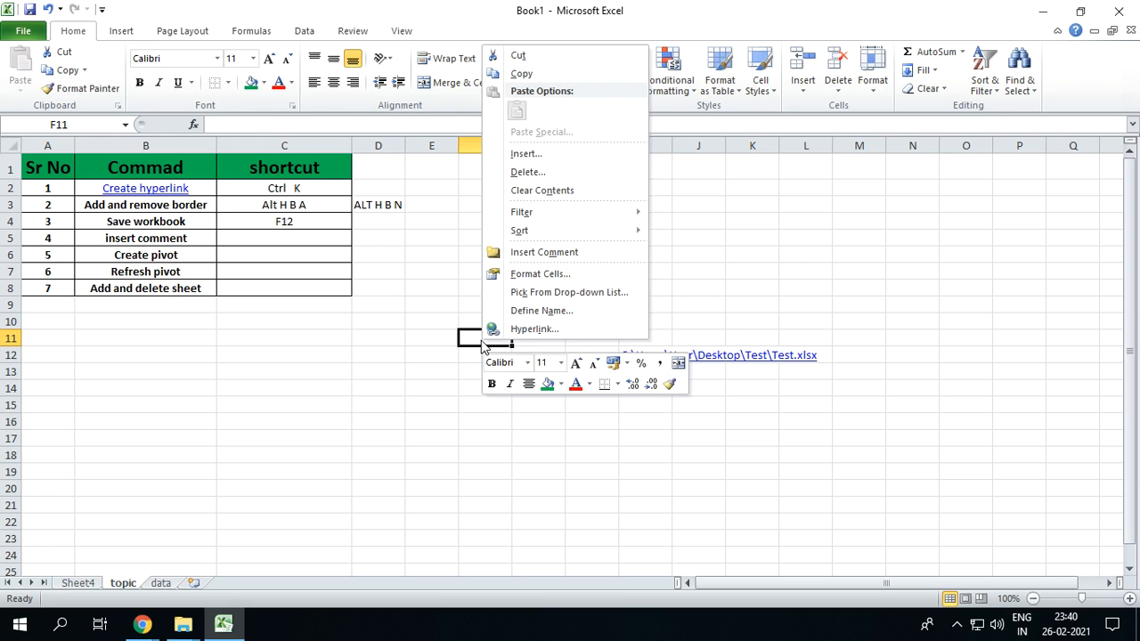
click(545, 254)
text(asdfasdfasdf)
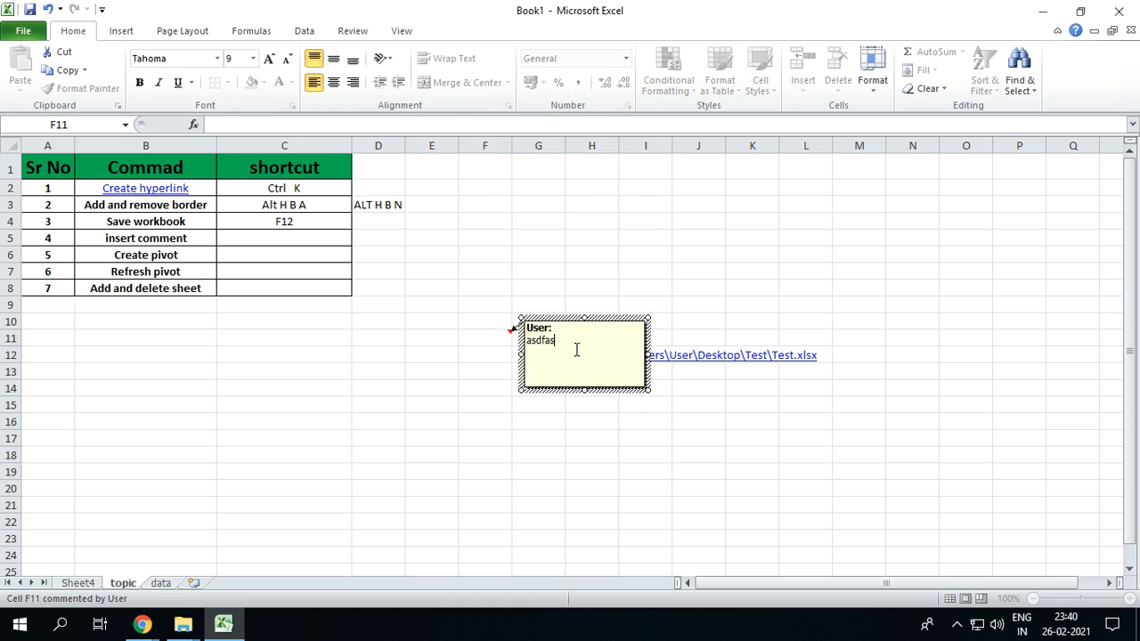
click(588, 486)
Keep the comment on cell F11 permanently displayed on the sheet
click(491, 338)
right_click(491, 338)
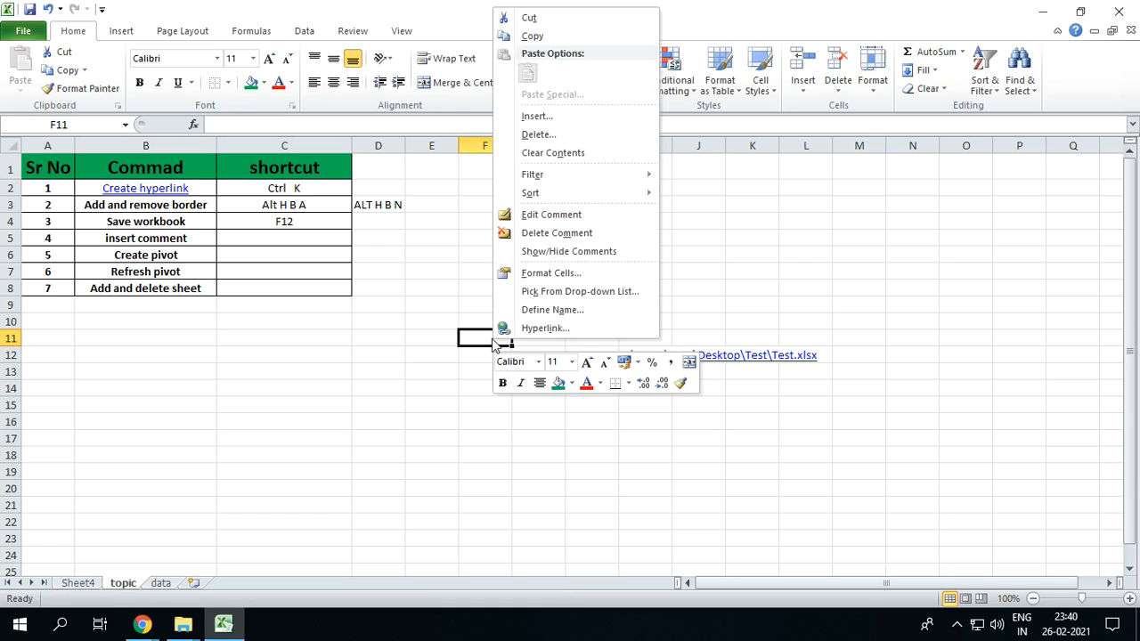
click(559, 252)
click(534, 426)
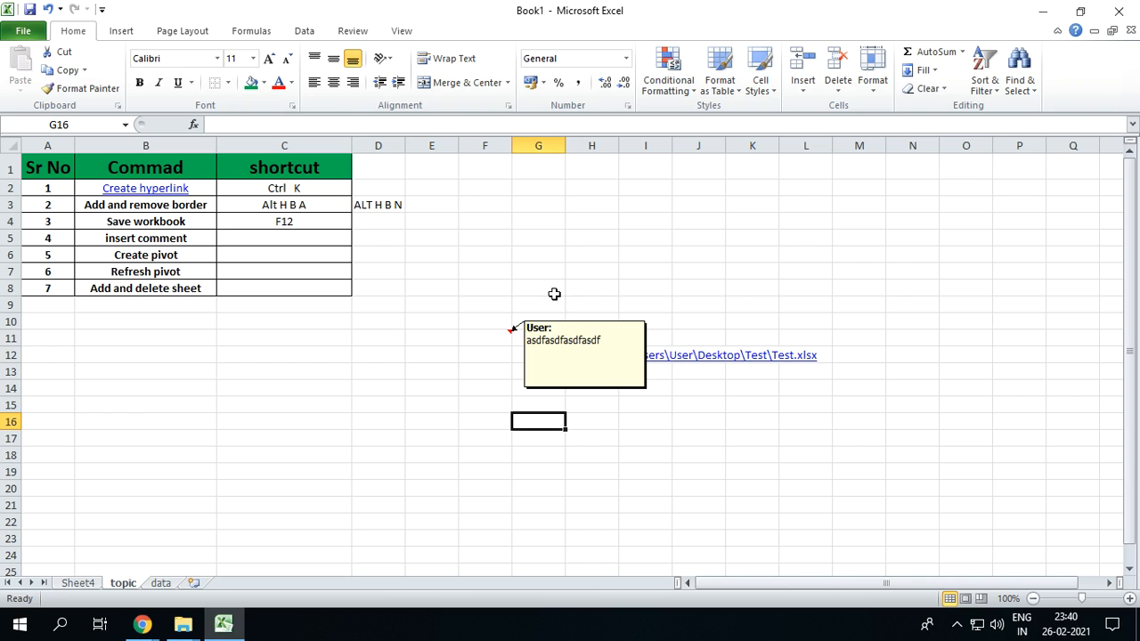
Insert comments without added text in cells L6 and G22, using the comment shortcut
click(779, 259)
key(shift+F2)
click(554, 522)
scroll(556, 522, down, 1)
key(shift+F2)
Enter "Shift F2" in cell C5 as the insert-comment shortcut, and use it to add a comment to cell N11
click(300, 220)
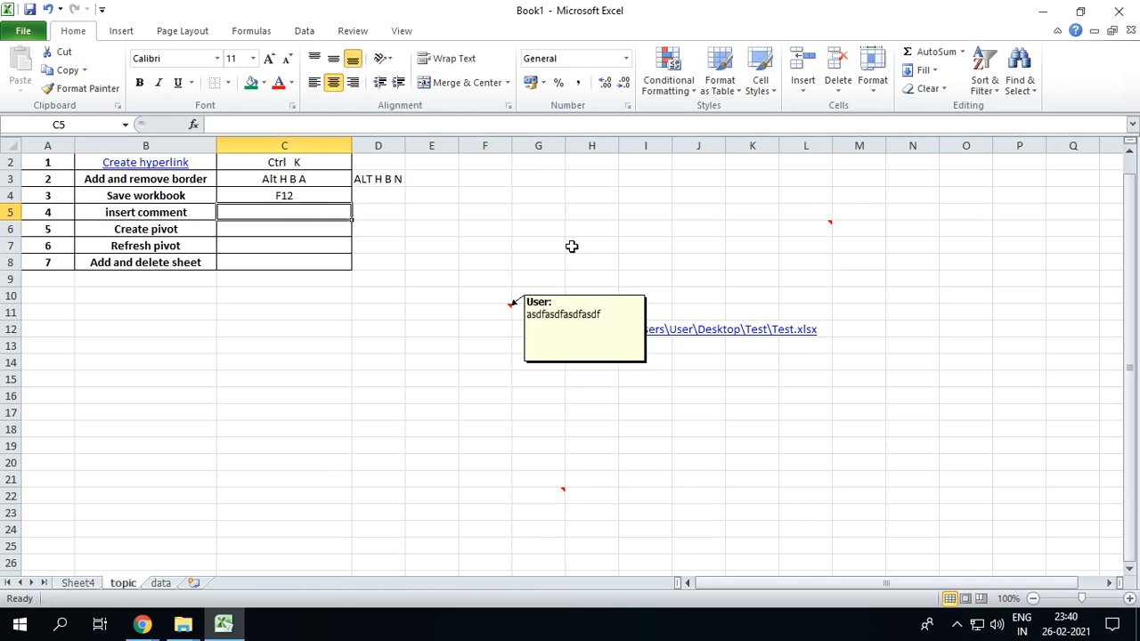
text(Shift)
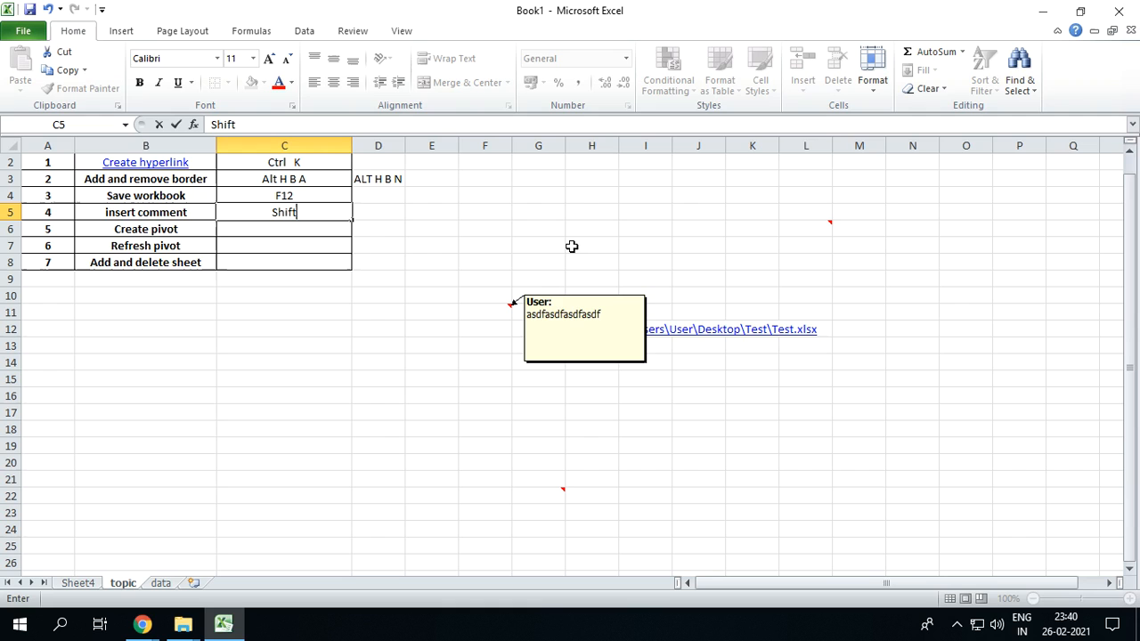
text( F2)
key(Return)
click(903, 307)
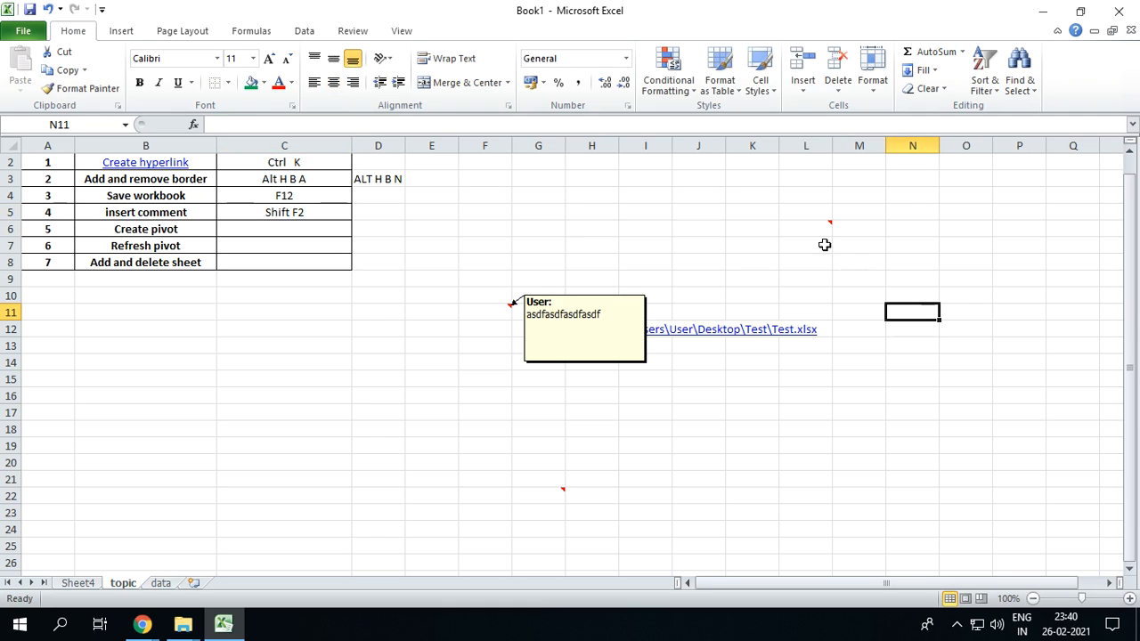
key(shift+F2)
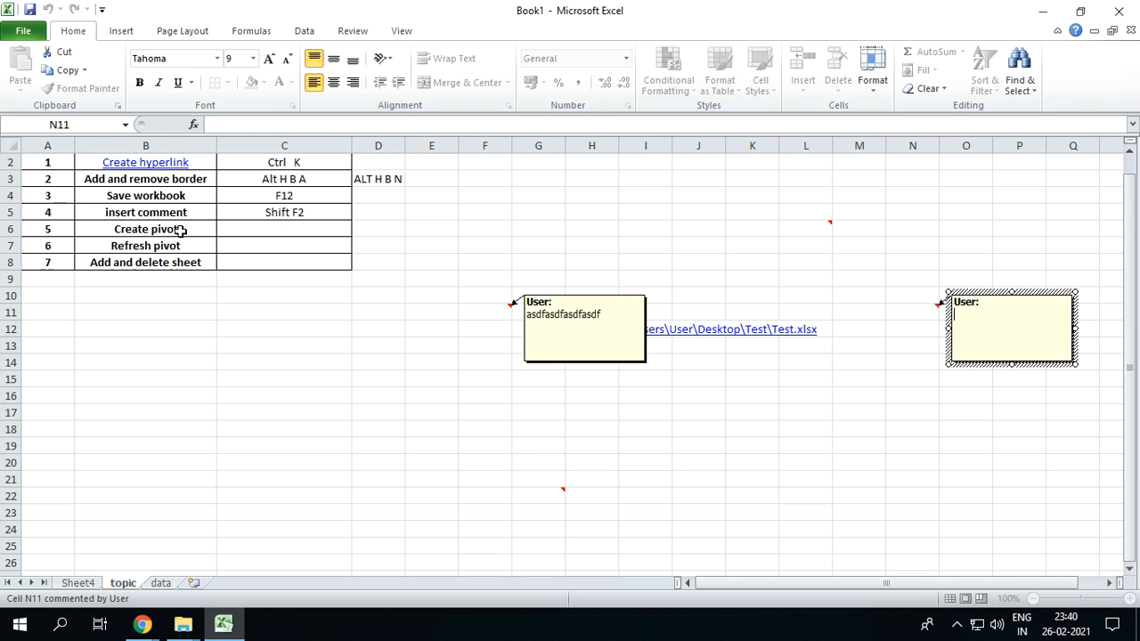
Go to the data sheet and highlight its Day and No table to show the pivot's source data
click(160, 582)
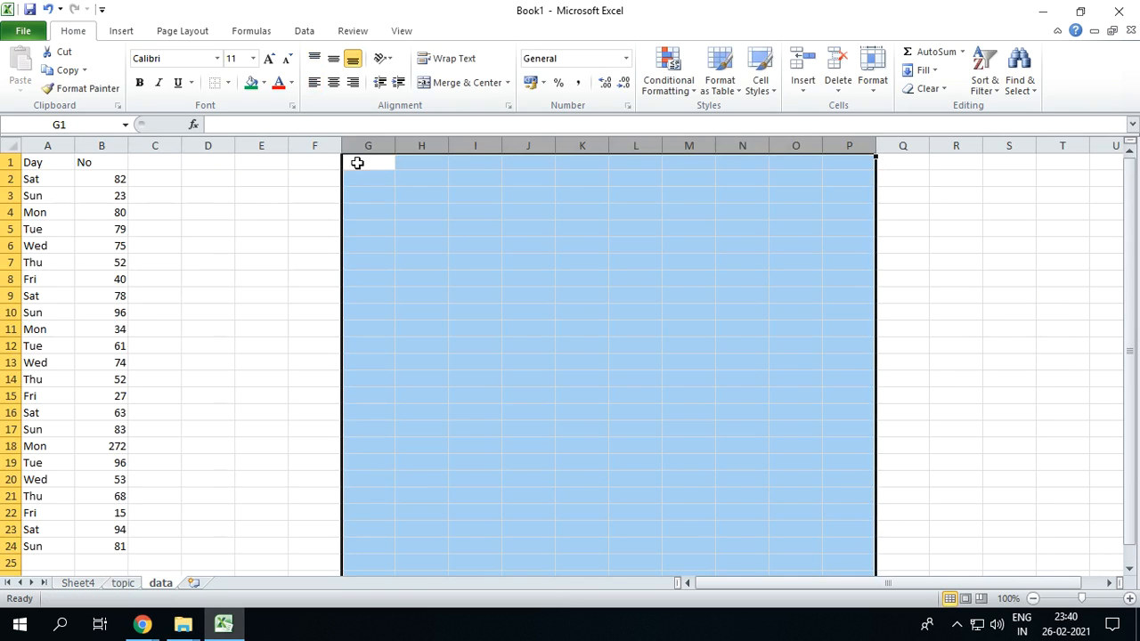
click(103, 246)
drag(39, 163, 111, 544)
click(415, 376)
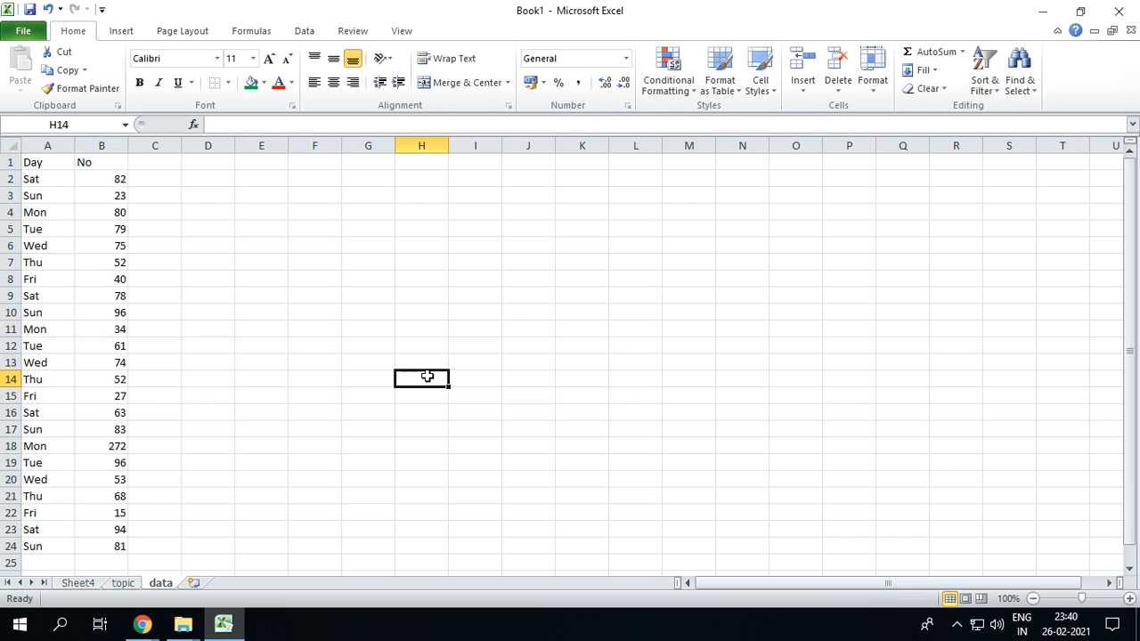
Highlight the data rows with and without the Day and No headers, and the whole table region, to compare the selections
click(125, 278)
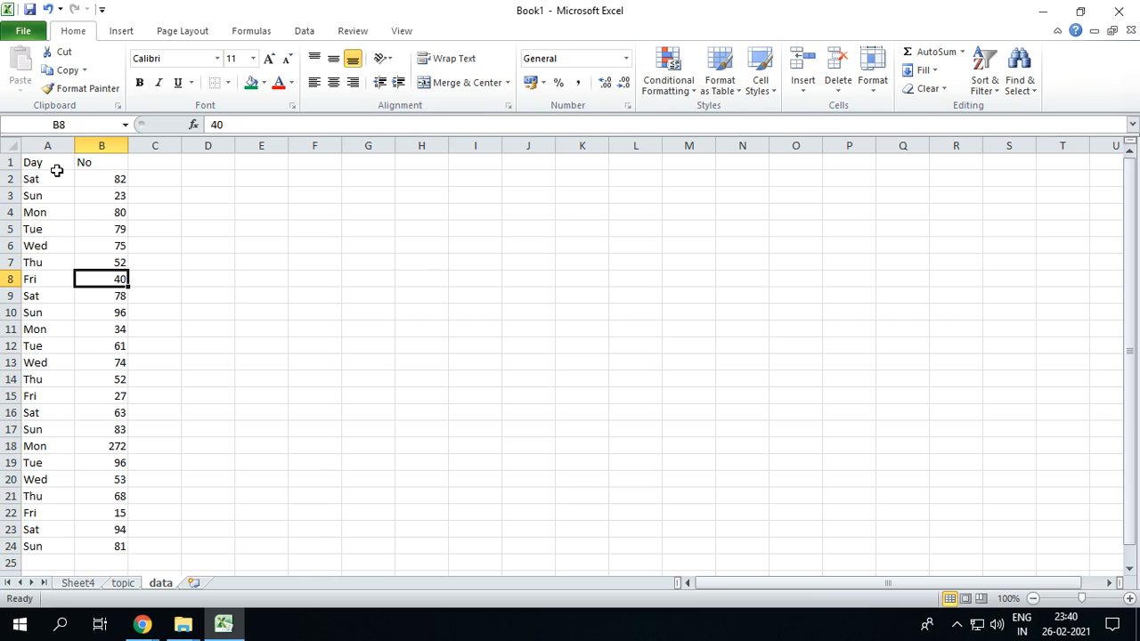
drag(44, 164, 102, 529)
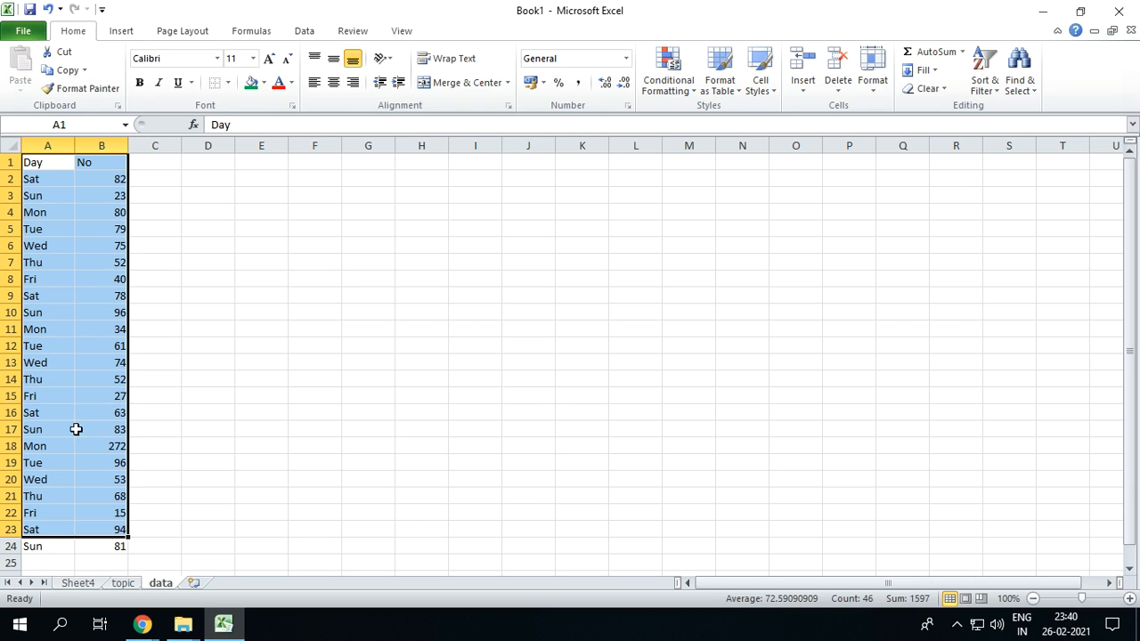
click(71, 330)
drag(51, 183, 113, 545)
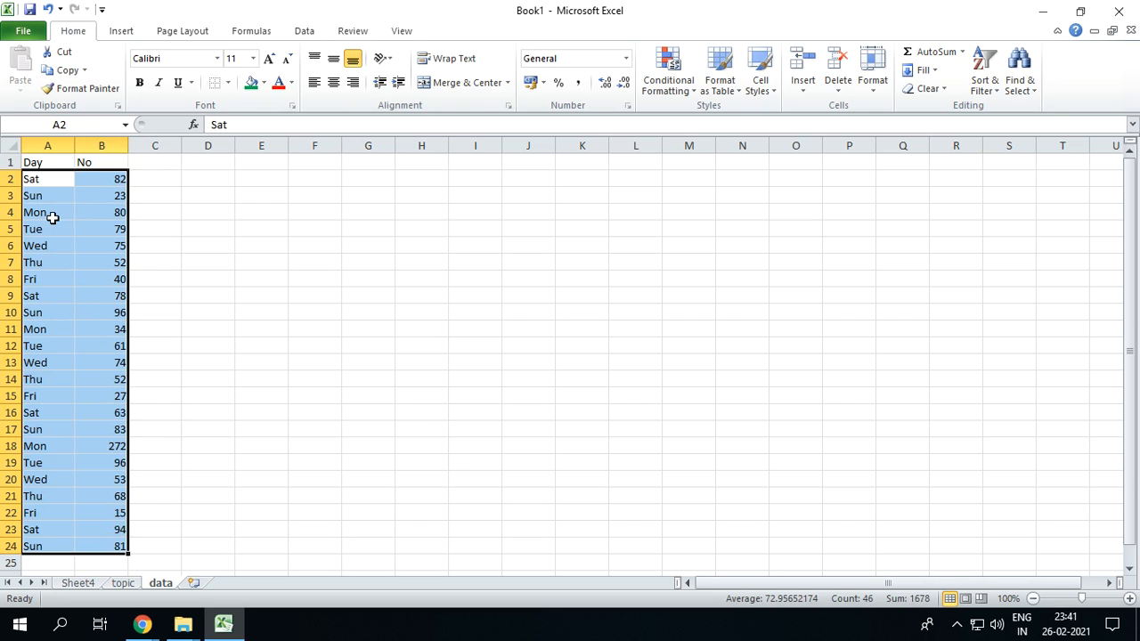
click(69, 300)
key(ctrl+a)
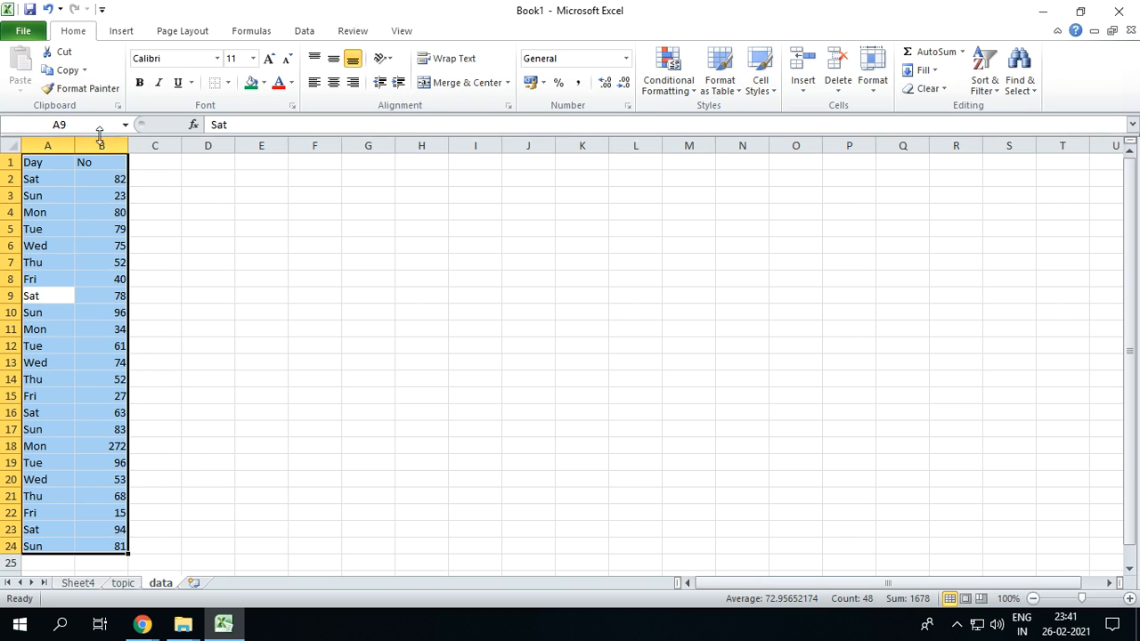
click(113, 303)
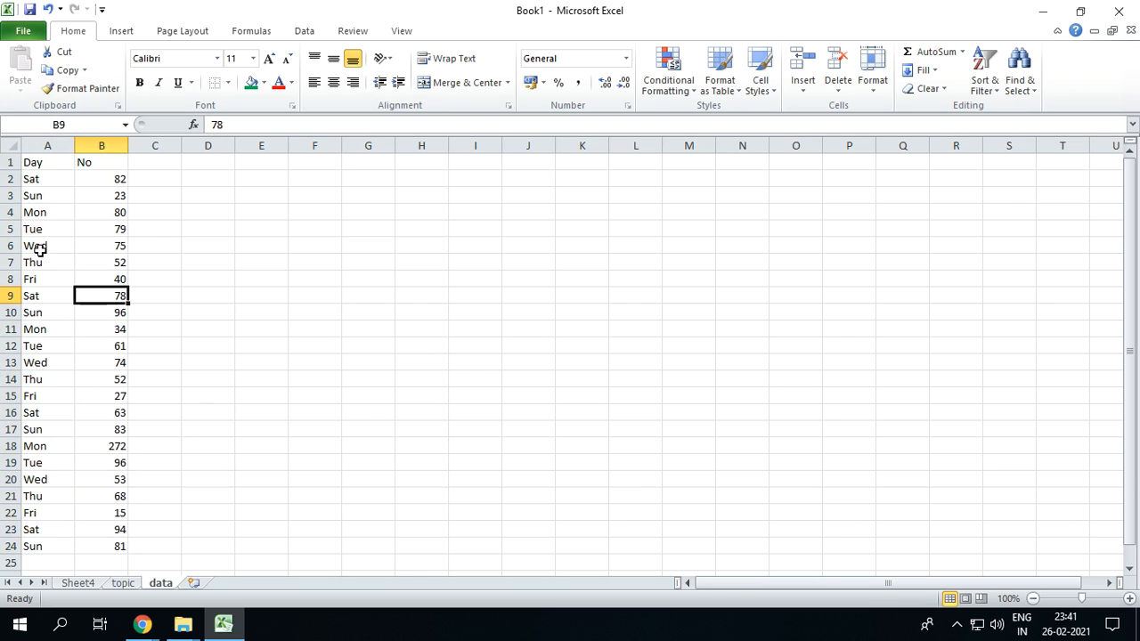
Review individual entries of the No column and the Day header, and highlight the full range A1:B24
click(111, 357)
click(88, 277)
click(84, 247)
click(89, 378)
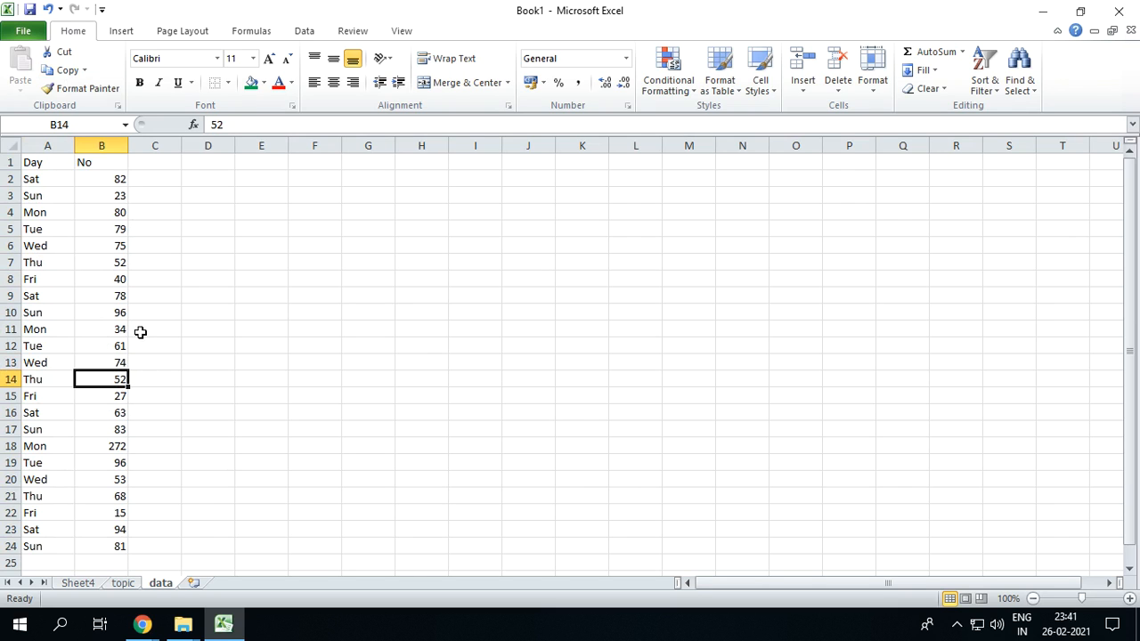
click(41, 166)
drag(55, 162, 112, 540)
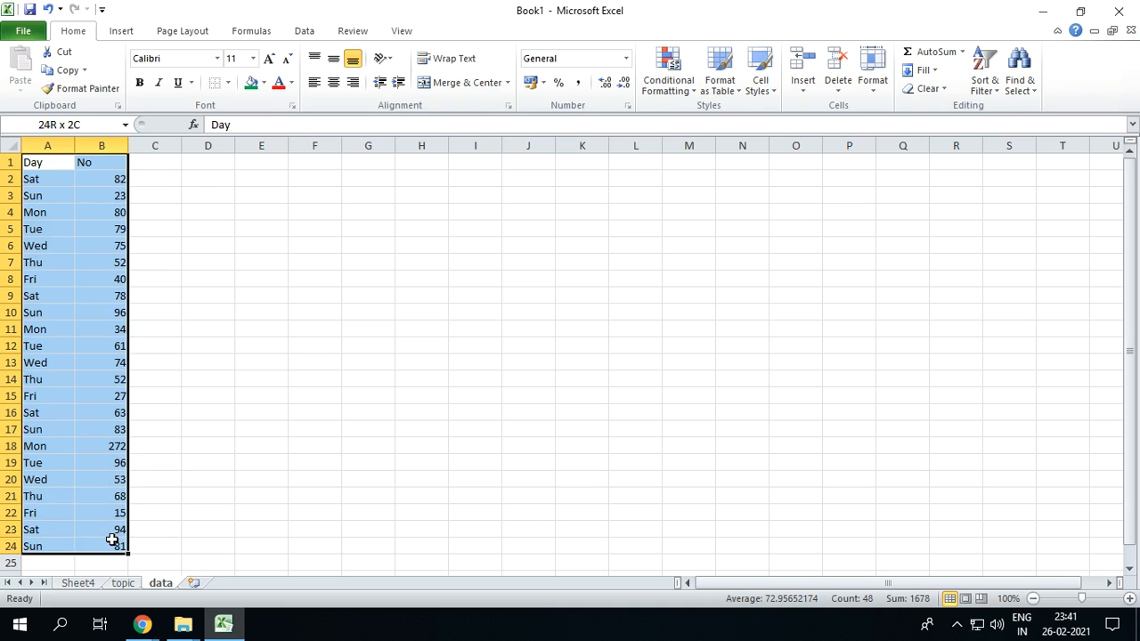
Create a PivotTable from the data sheet's range A1:B24 on a new worksheet
click(120, 330)
click(121, 30)
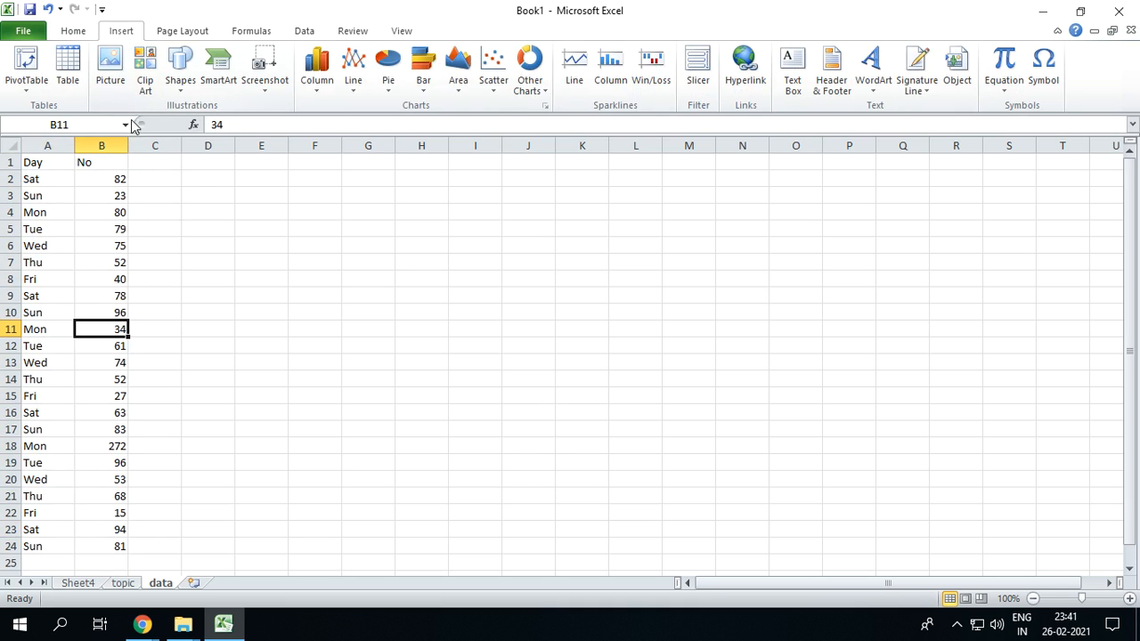
click(28, 72)
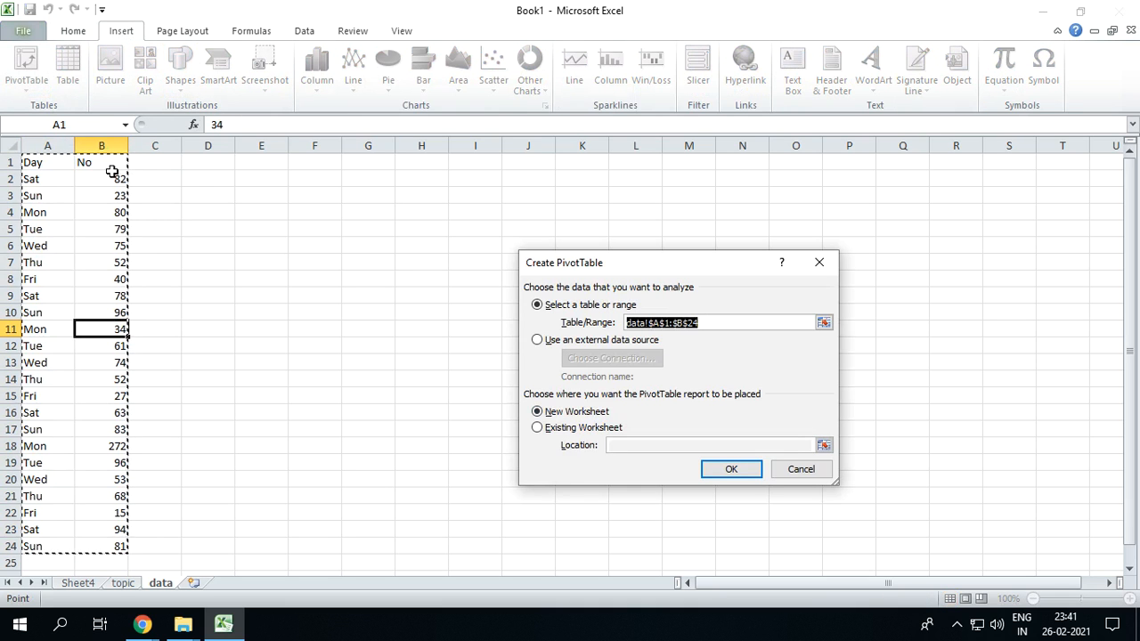
click(731, 472)
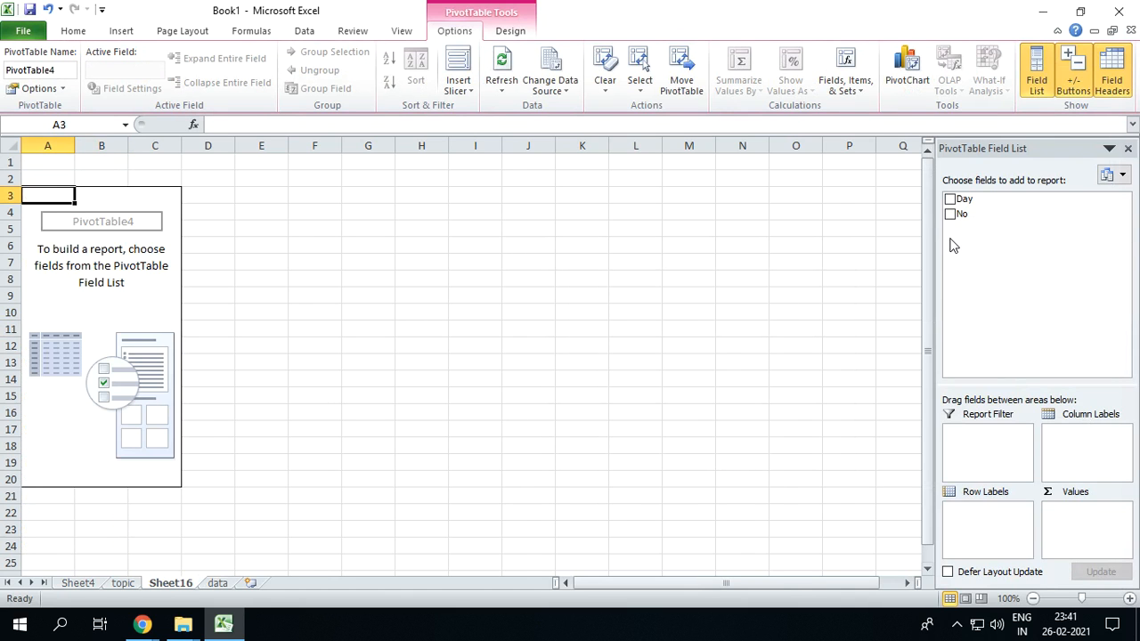
Add the Day and No fields to the pivot report, and move Day from row labels to column labels
click(950, 199)
click(950, 213)
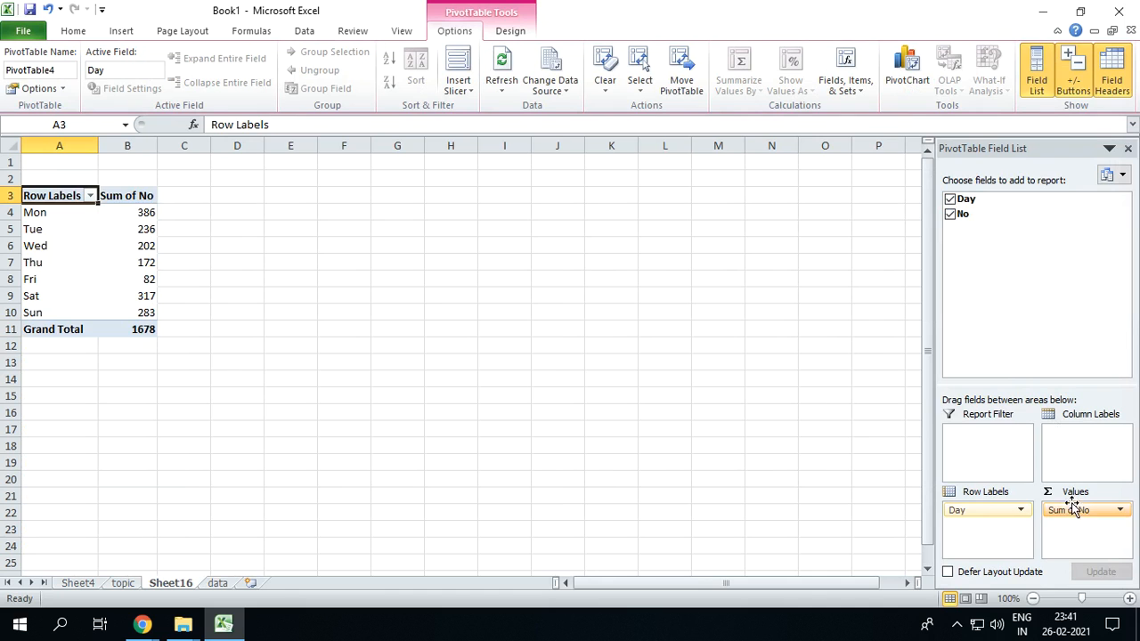
drag(966, 199, 1085, 441)
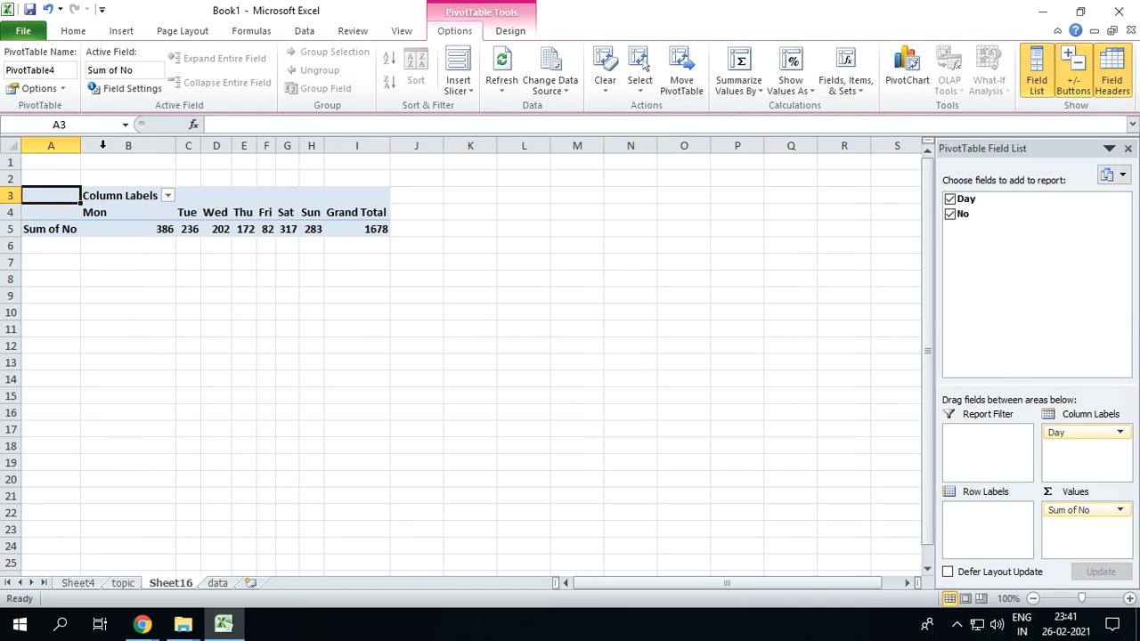
Delete the new worksheet containing the pivot report, along with its data
key(alt)
key(e)
key(l)
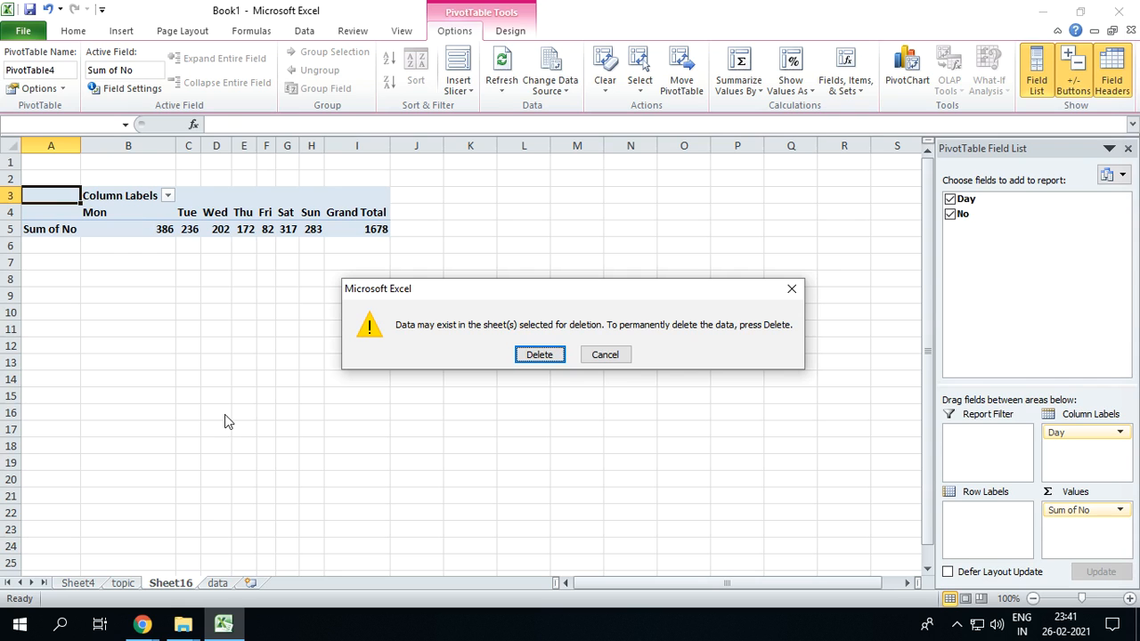
click(539, 352)
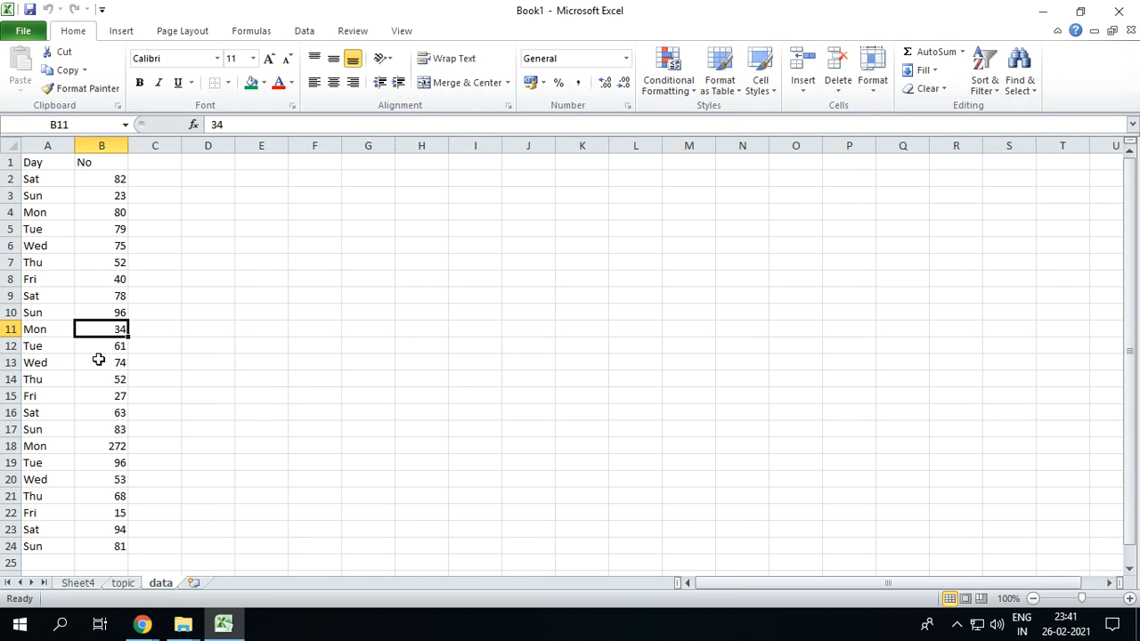
Use the PivotTable and PivotChart Wizard to create a PivotTable from the Day and No table on a new worksheet
click(78, 257)
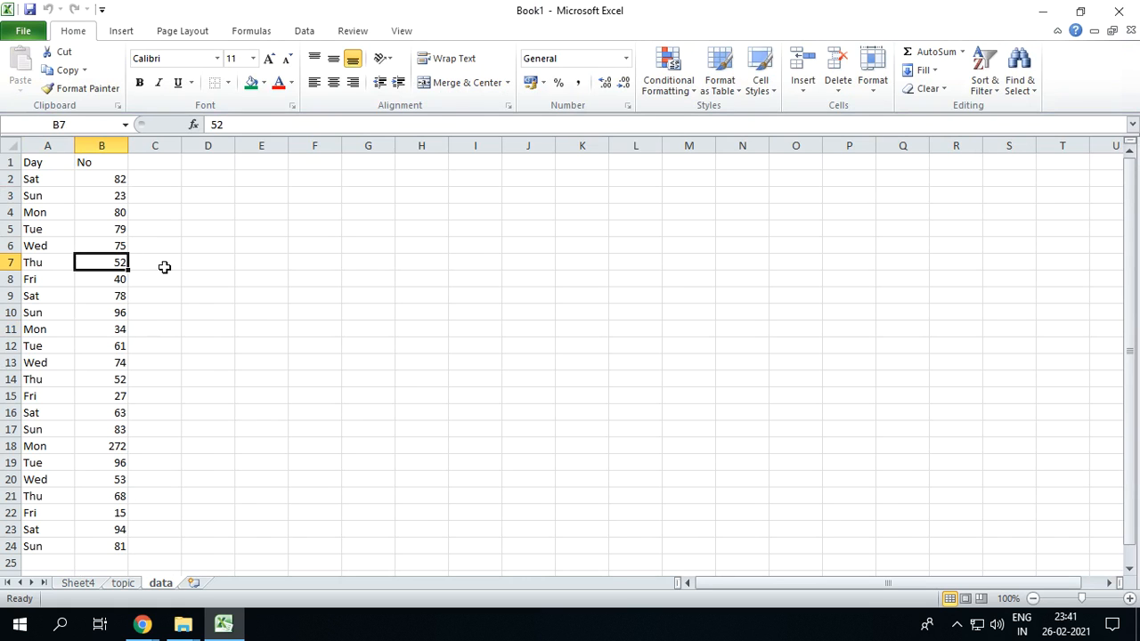
key(alt)
key(d)
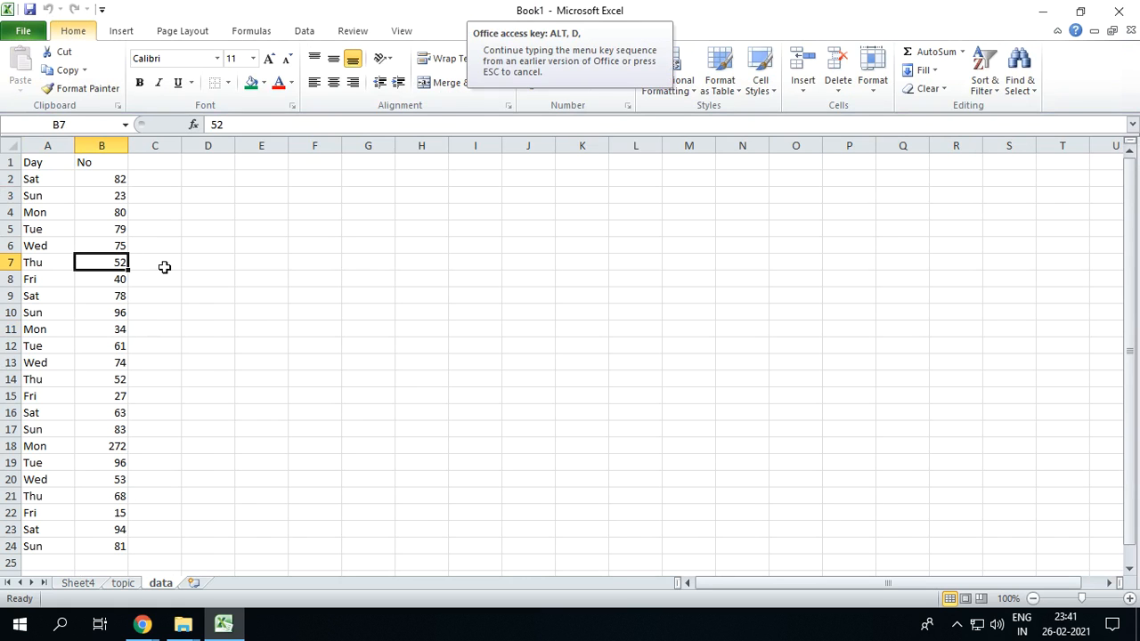
key(p)
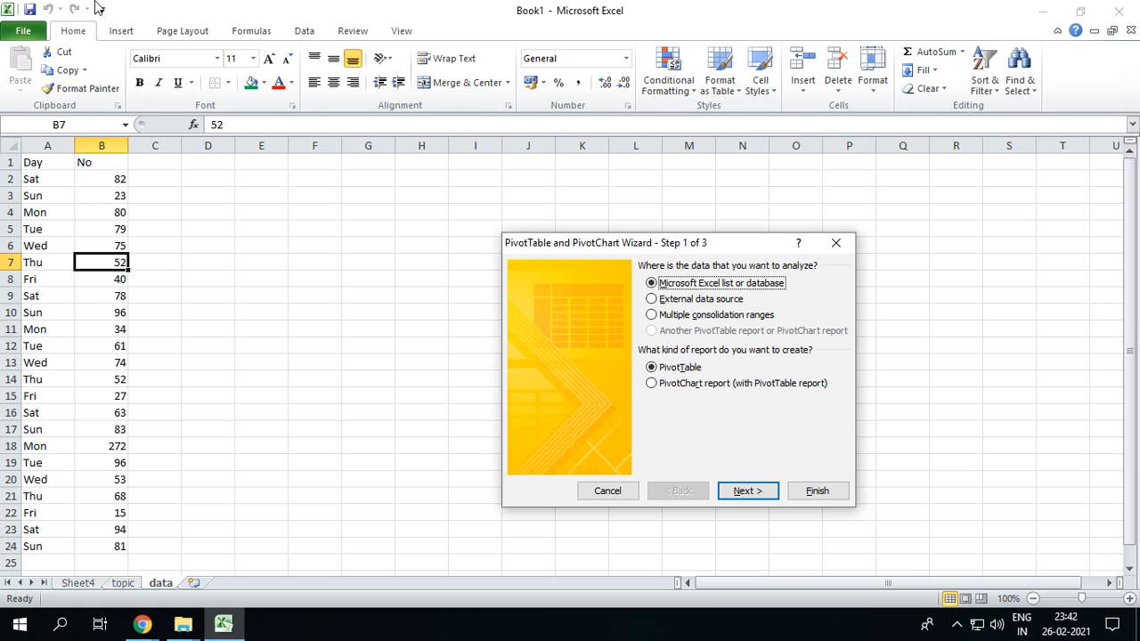
click(748, 491)
click(752, 403)
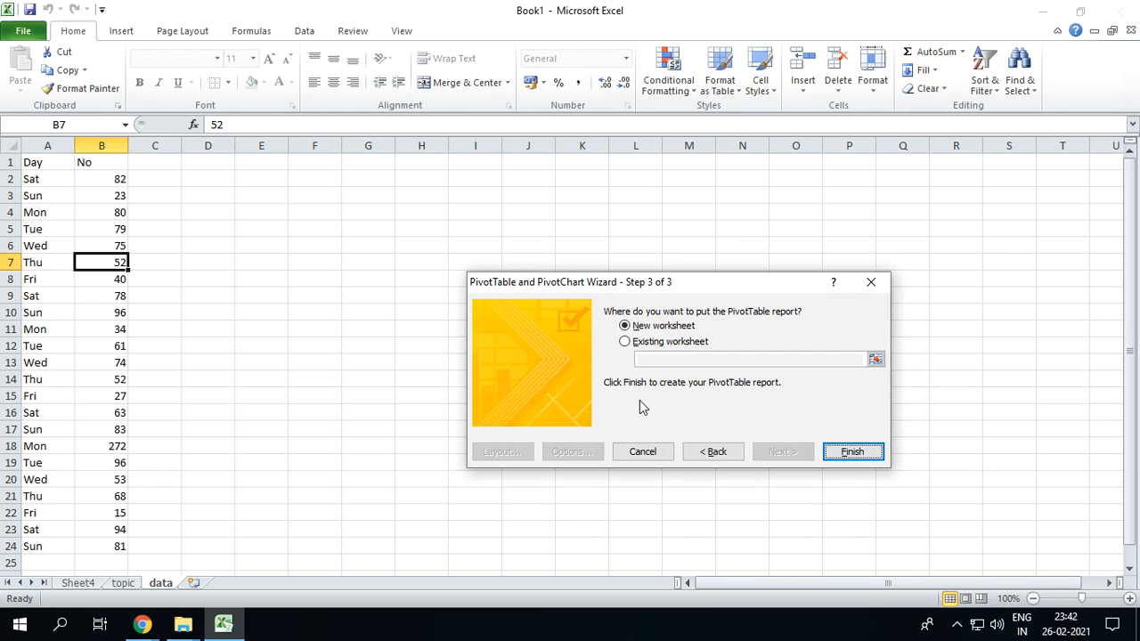
click(855, 455)
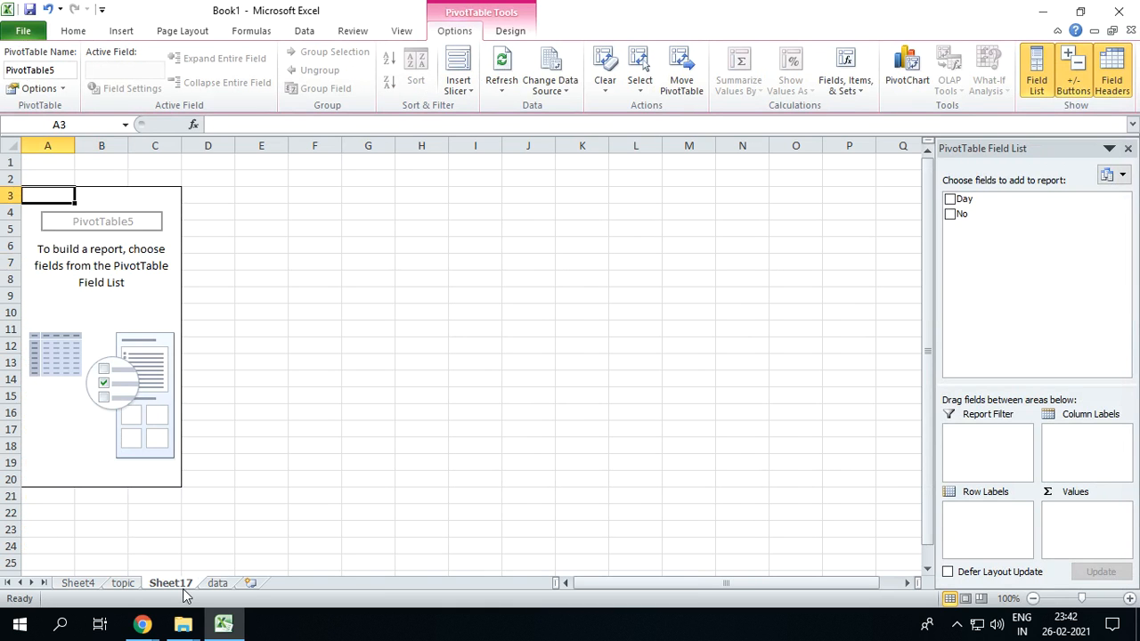
Summarize No by Day in the wizard-made pivot, placing Day in the column labels
click(950, 199)
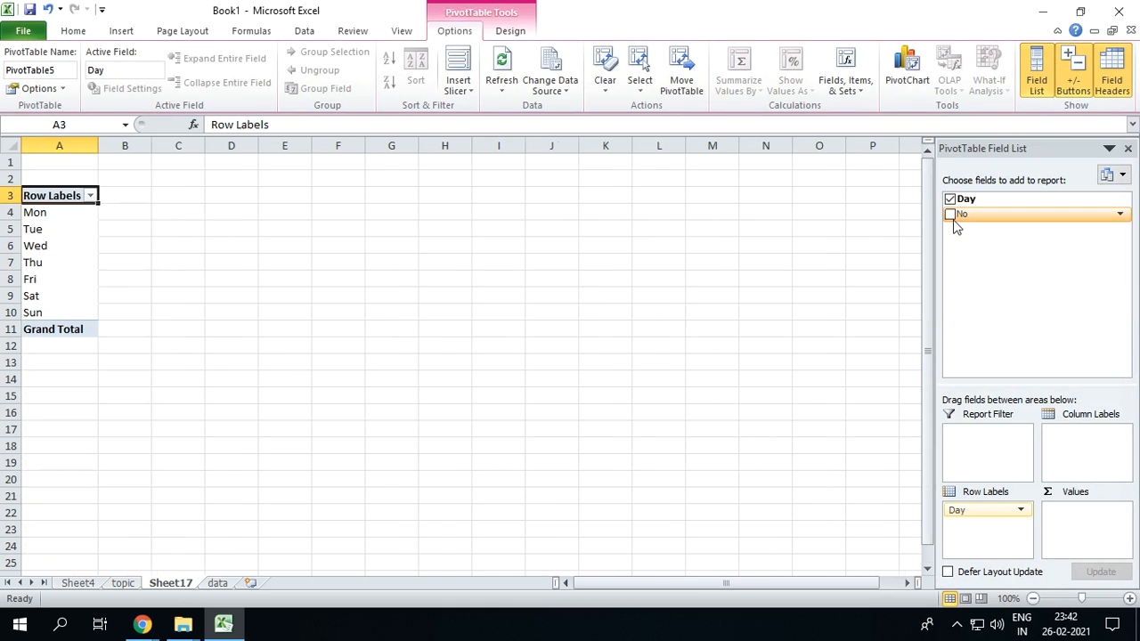
click(950, 213)
drag(966, 199, 1081, 441)
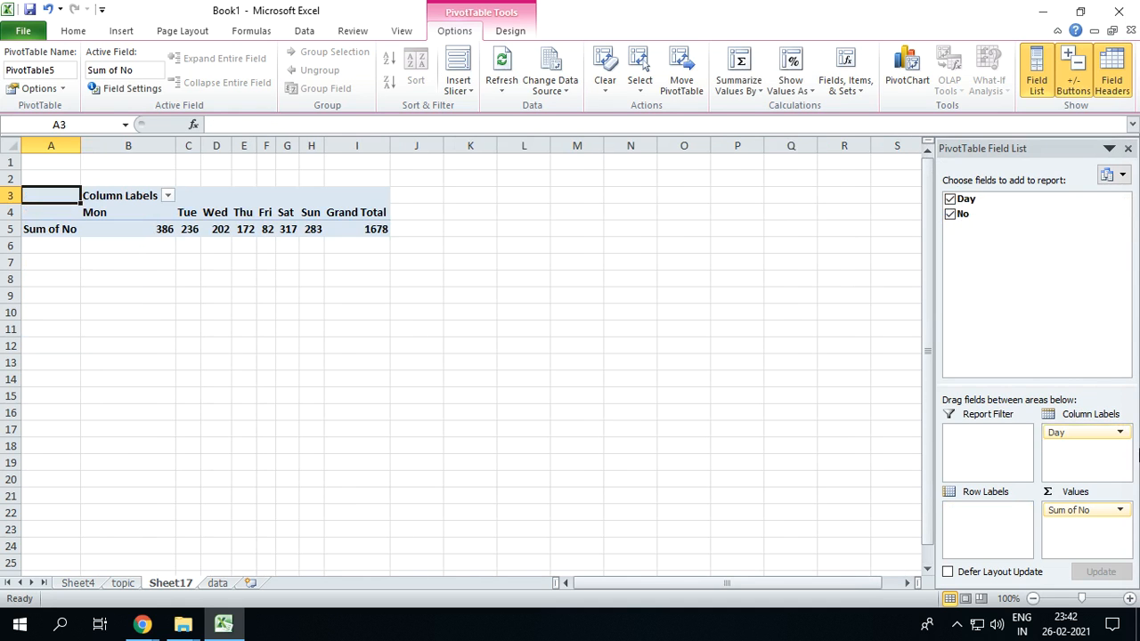
Delete the worksheet that holds the wizard-made pivot
key(alt+e)
key(l)
key(Return)
Use the PivotTable Wizard to place a pivot of A1:B24 at cell F5 of the data sheet, summing No by Day in rows
key(alt)
key(d)
key(p)
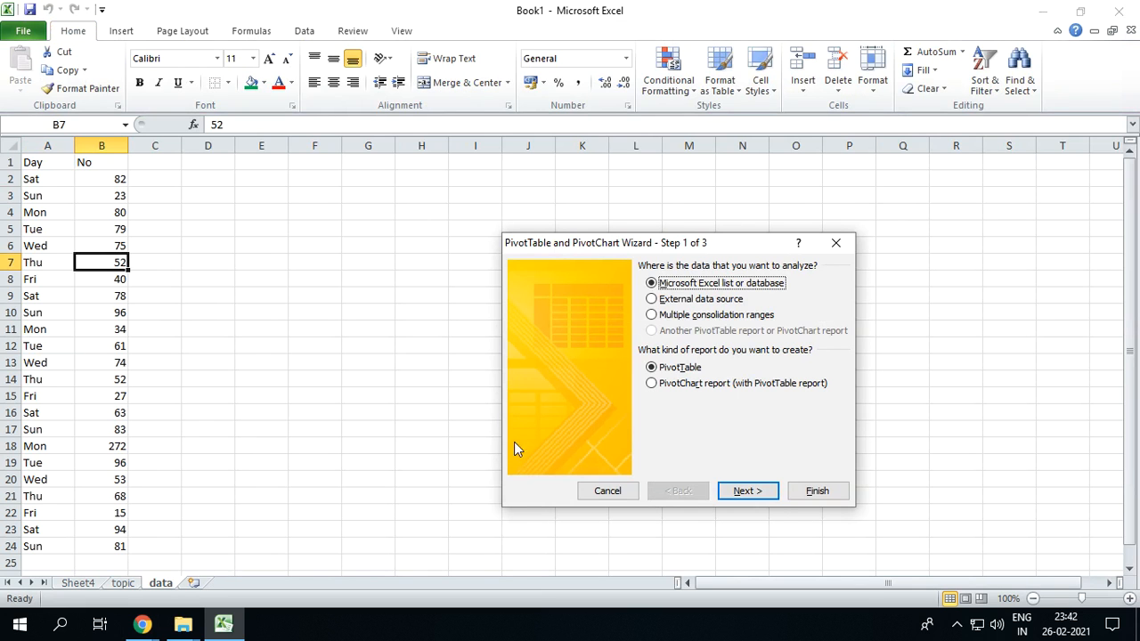
click(748, 490)
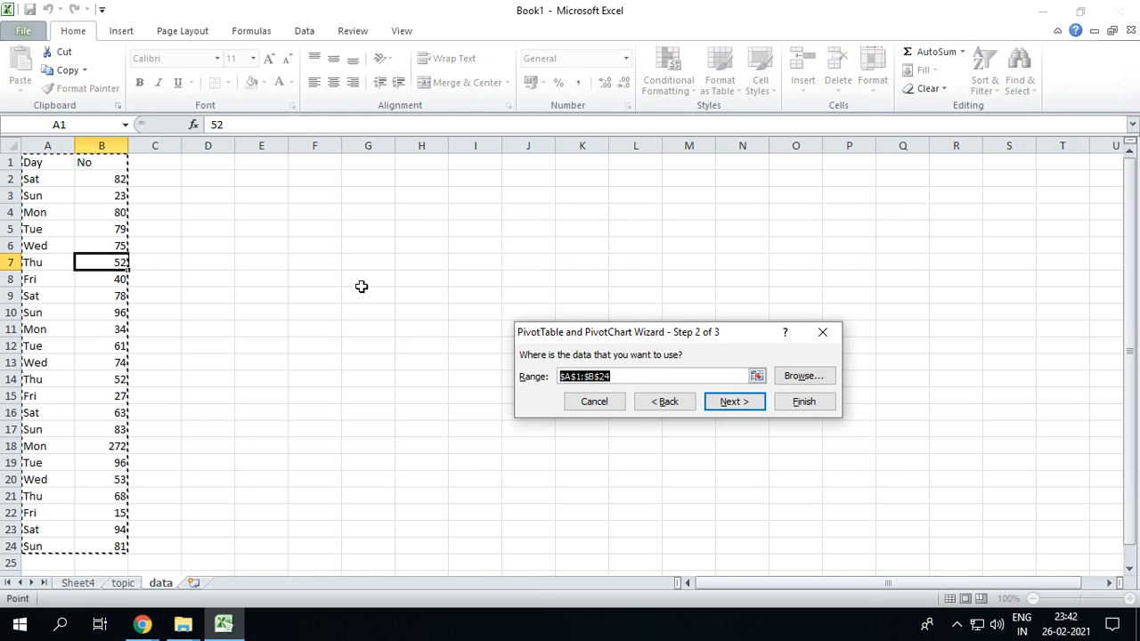
click(730, 405)
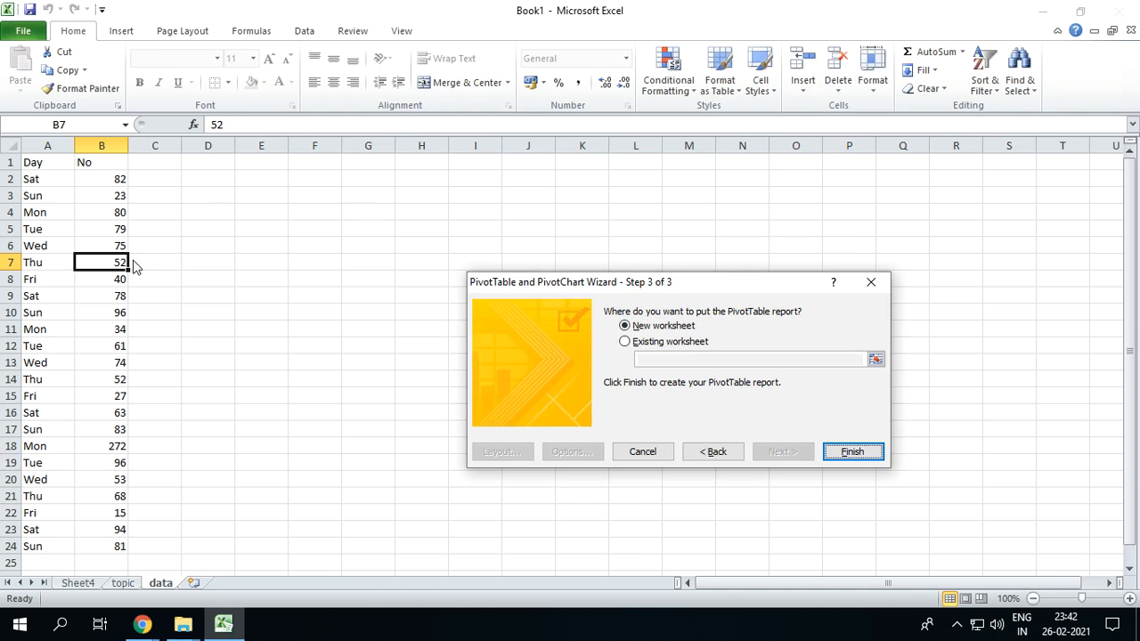
click(636, 344)
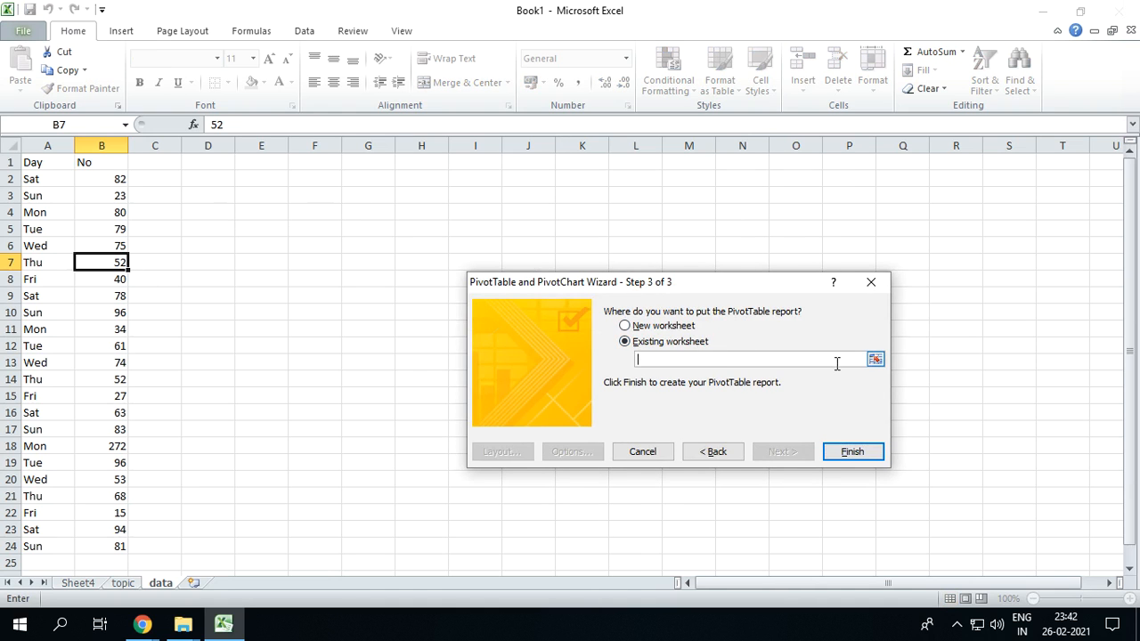
click(876, 360)
click(313, 228)
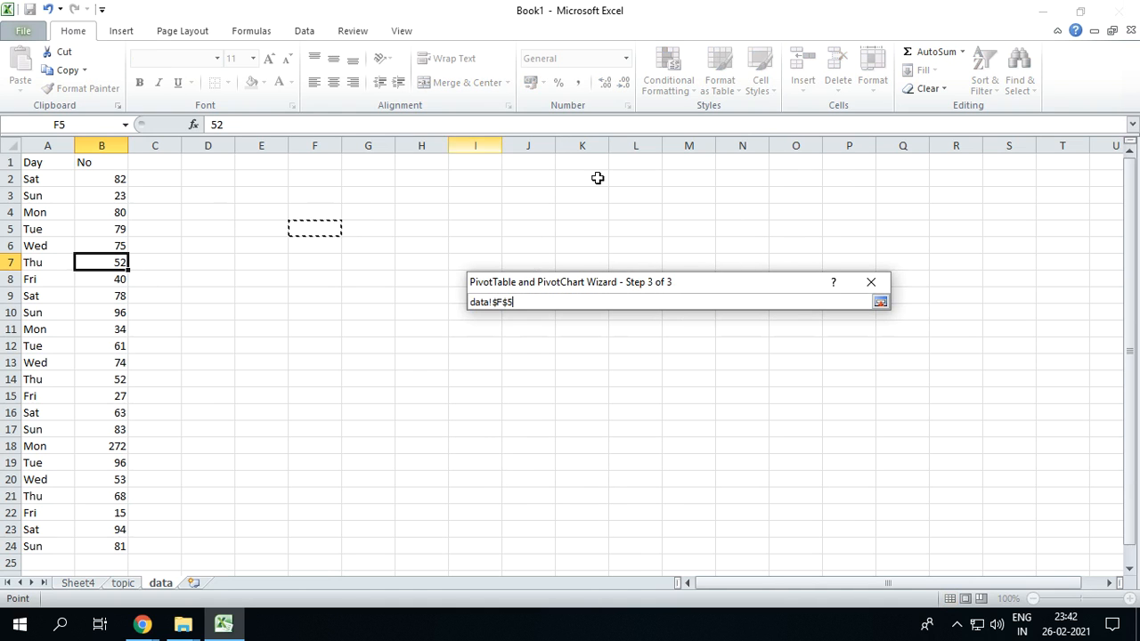
click(880, 302)
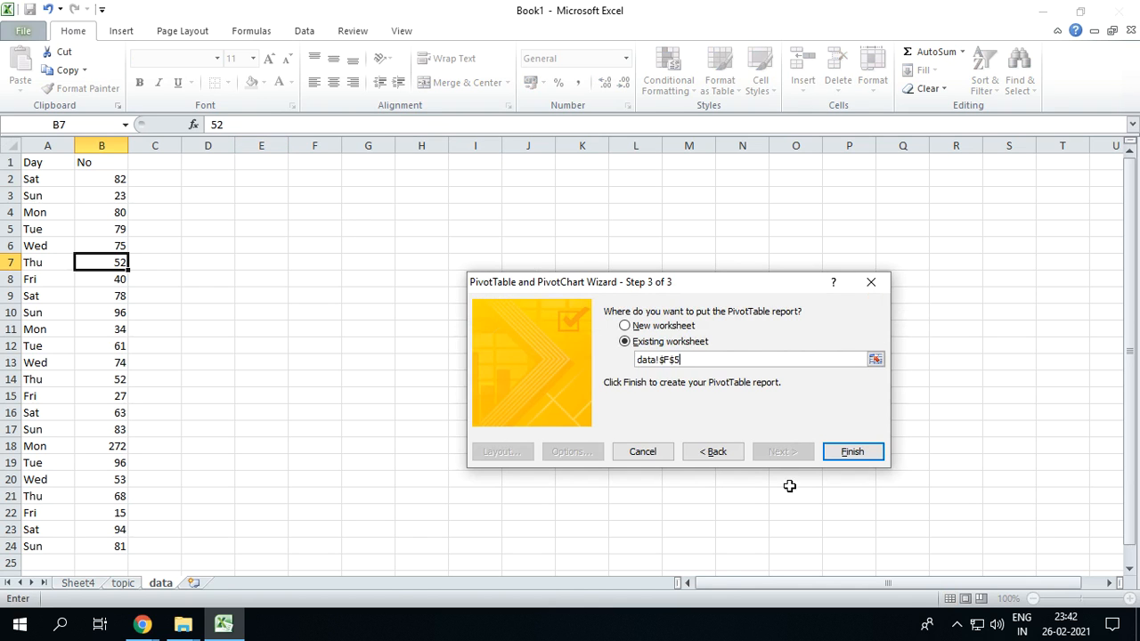
click(854, 451)
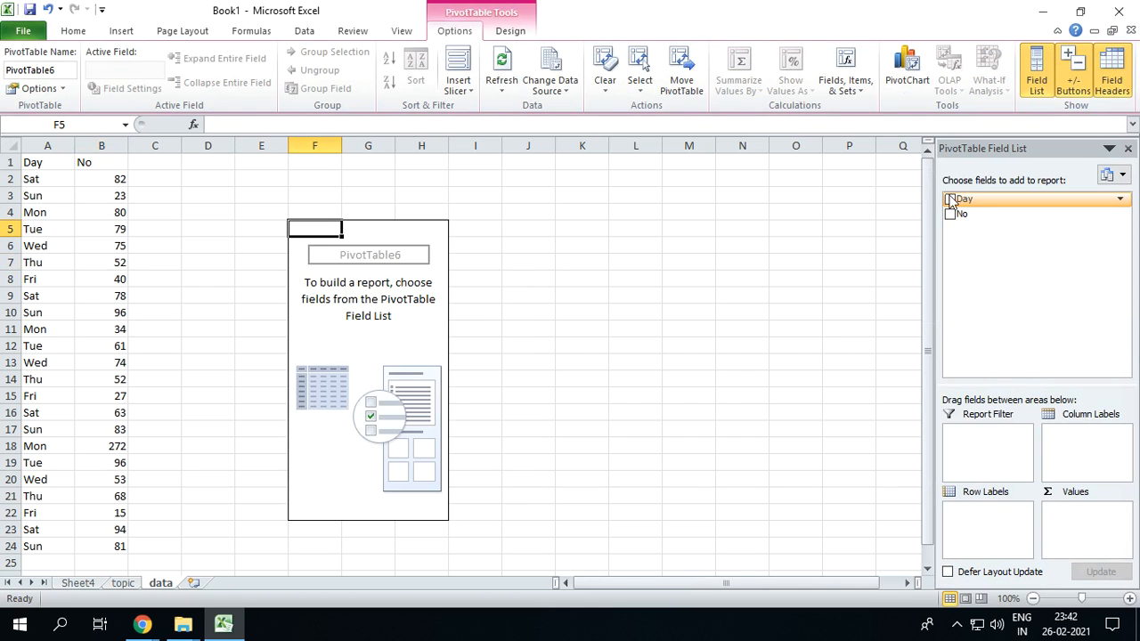
click(950, 199)
click(950, 214)
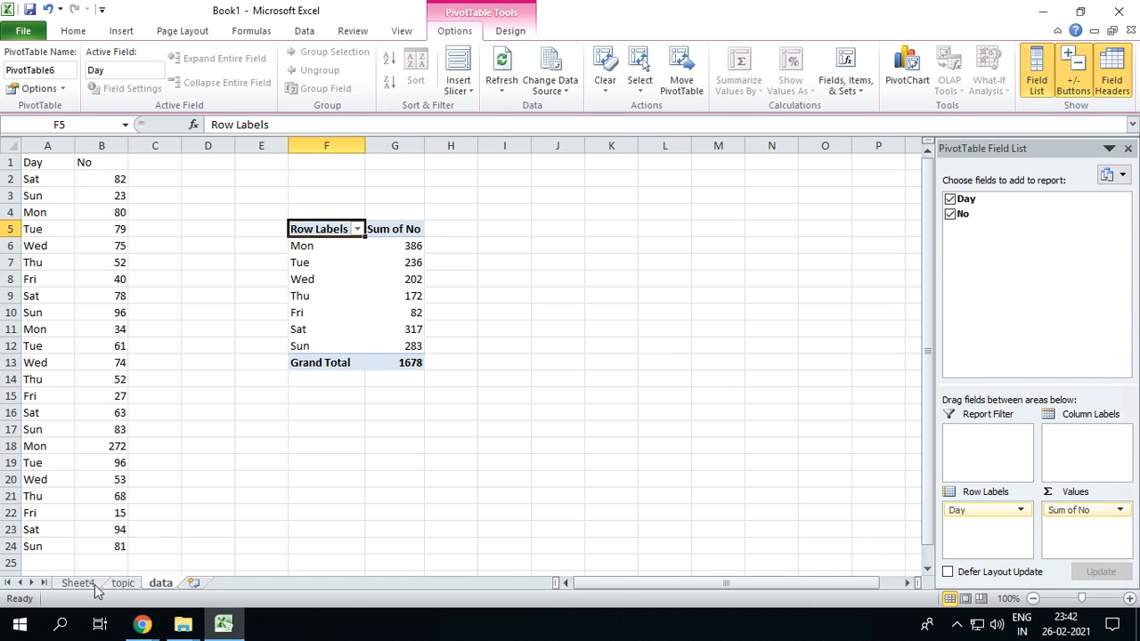
Enter "ALT DP" in cell C6 of the topic sheet as the create-pivot shortcut
click(122, 583)
click(281, 234)
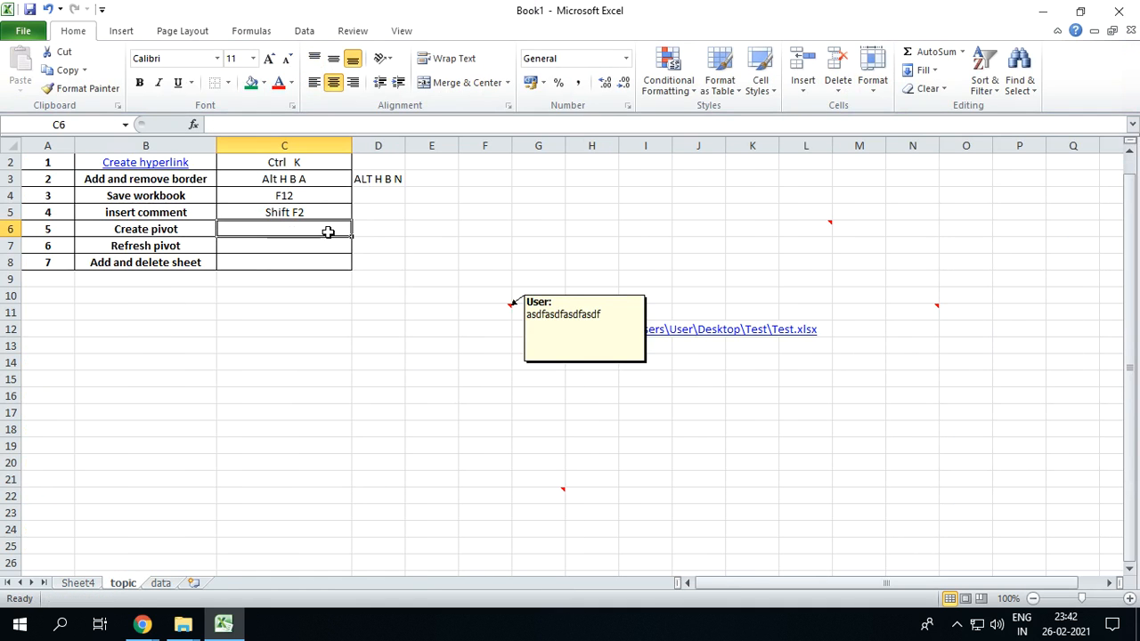
text(ALT)
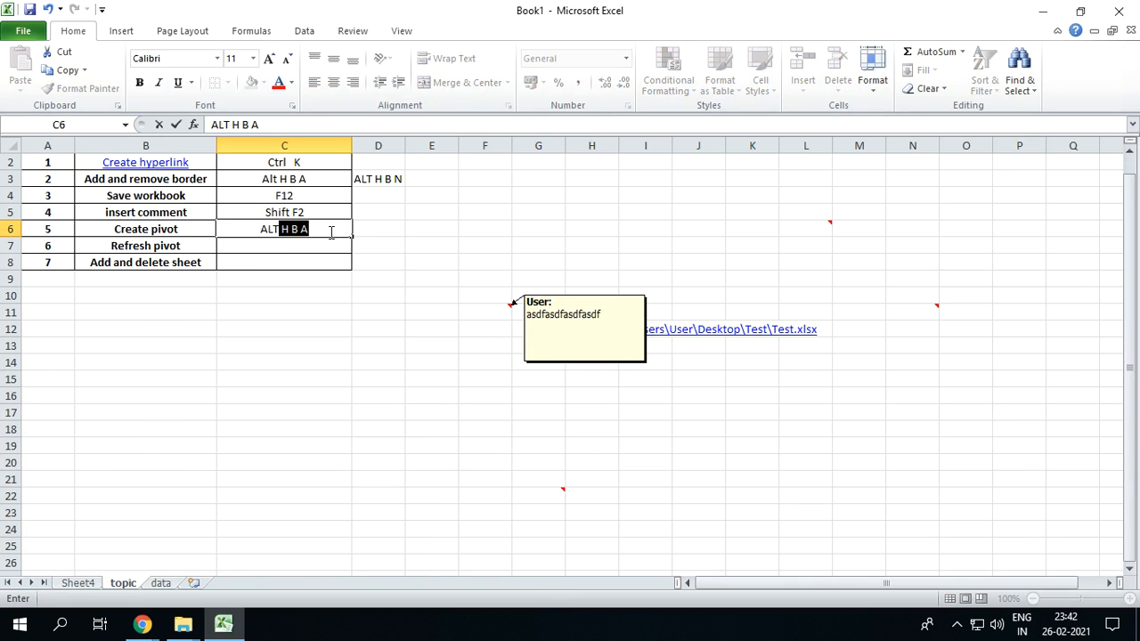
text( DP)
key(Return)
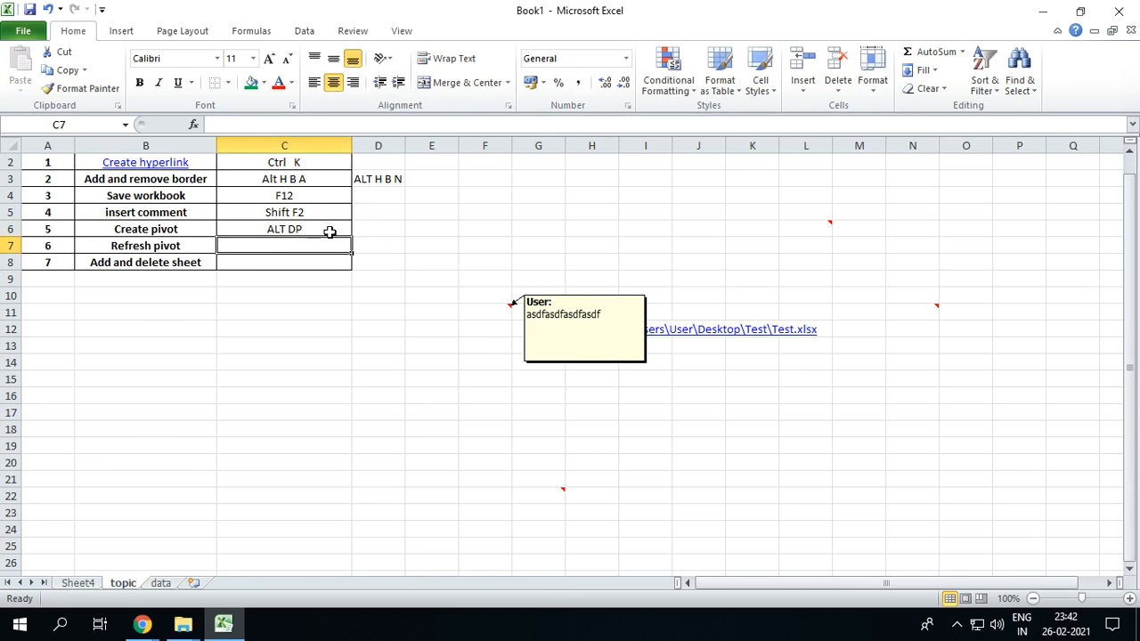
Delete the PivotTable in columns F to H of the data sheet
click(165, 584)
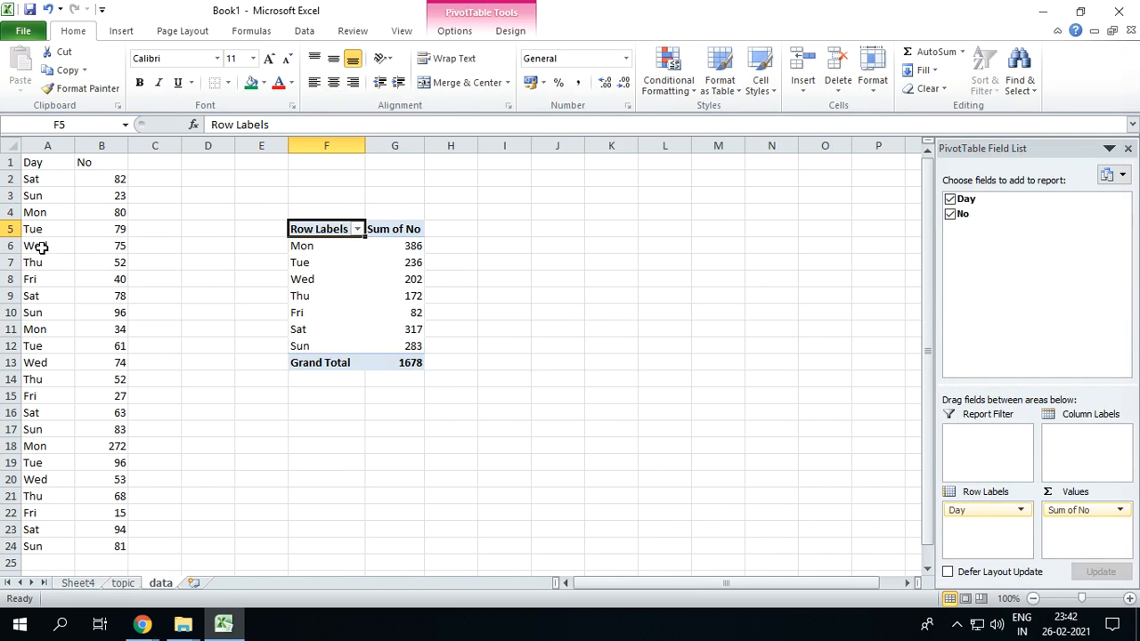
drag(314, 145, 443, 151)
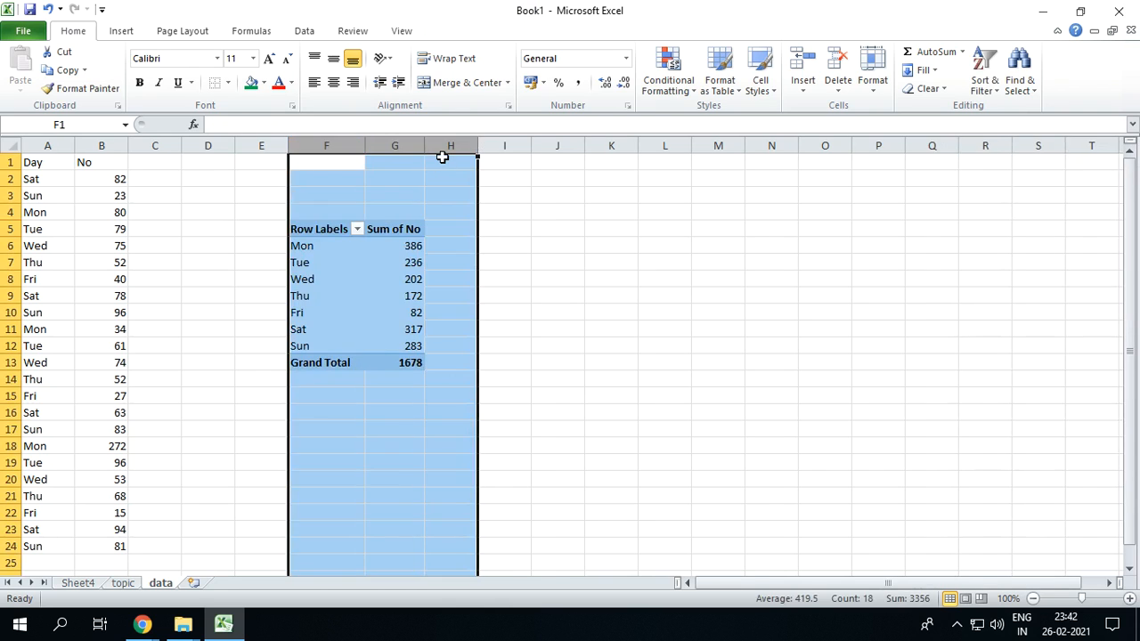
key(Delete)
Use the PivotTable Wizard to place a pivot of A1:B24 at cell F4 of the data sheet, summing No by Day in rows
key(Left)
key(Left)
key(Left)
key(Down)
key(Left)
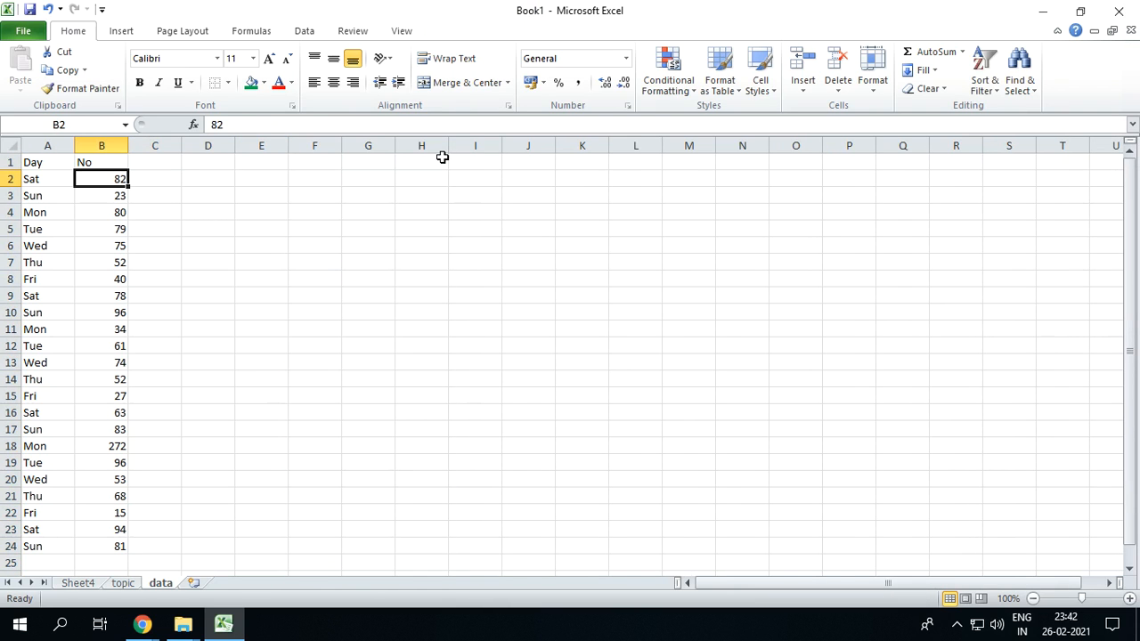
key(alt+d)
key(p)
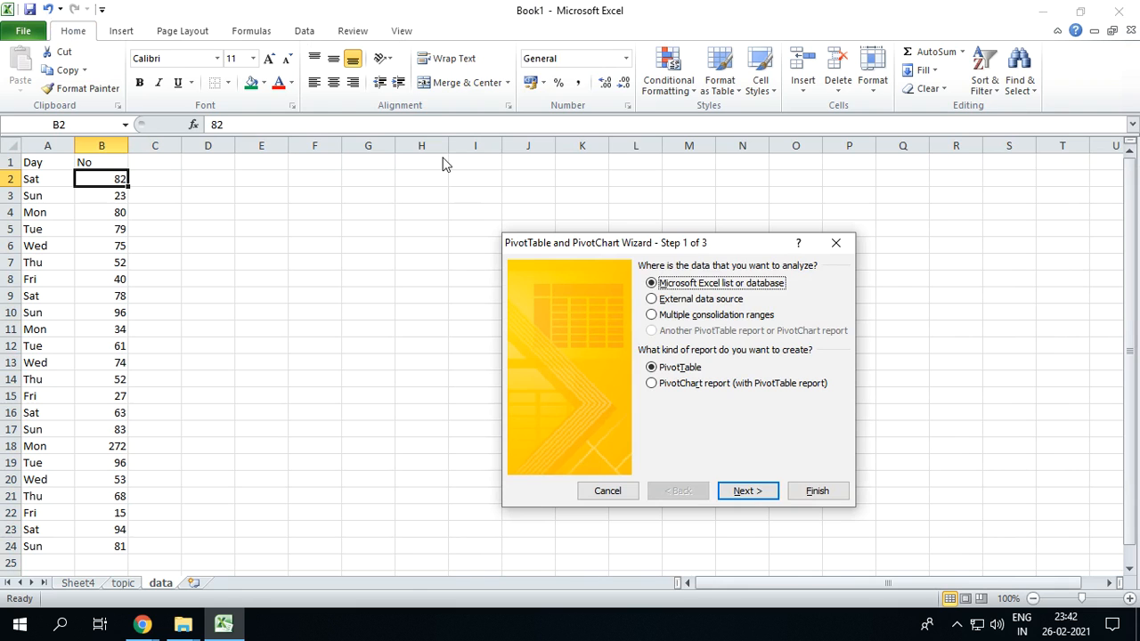
click(748, 490)
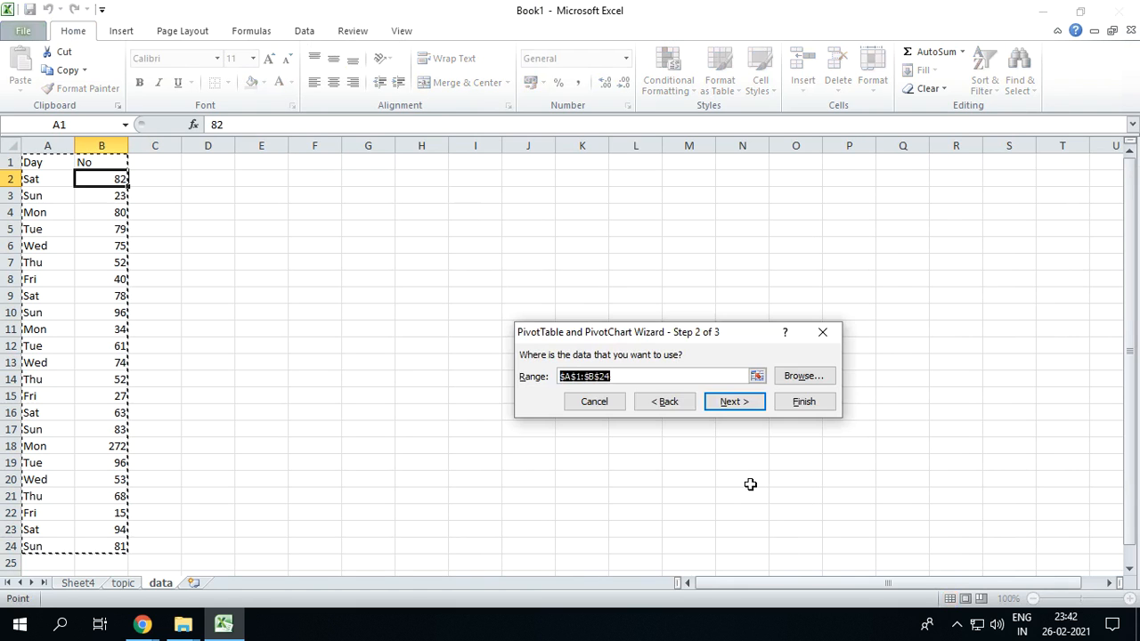
click(733, 401)
click(666, 342)
click(302, 209)
click(838, 449)
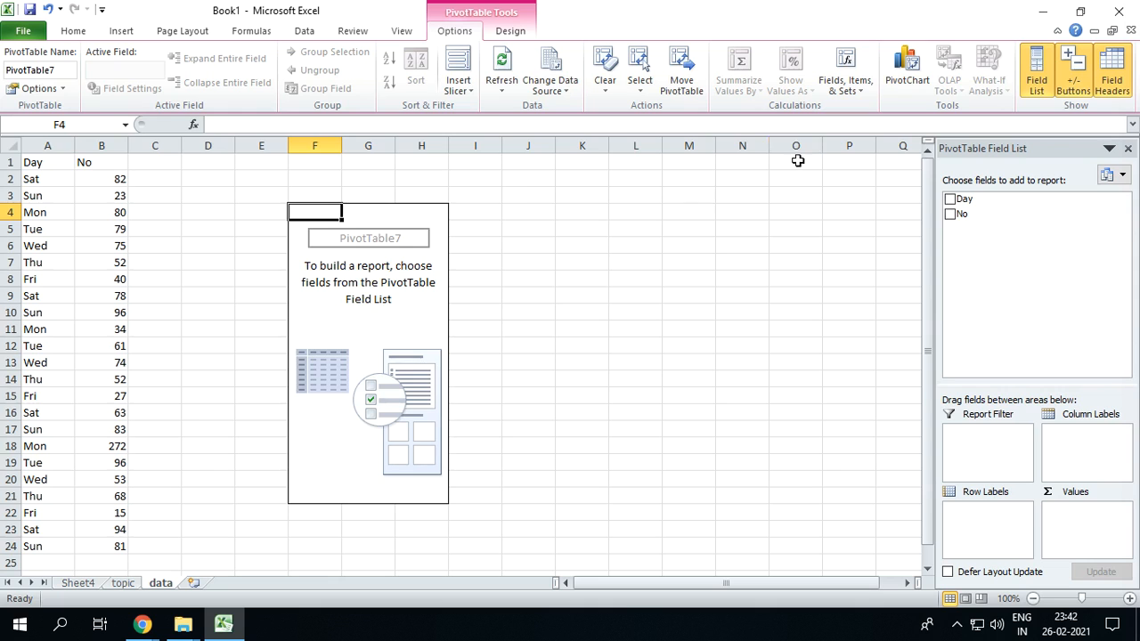
click(949, 199)
click(950, 217)
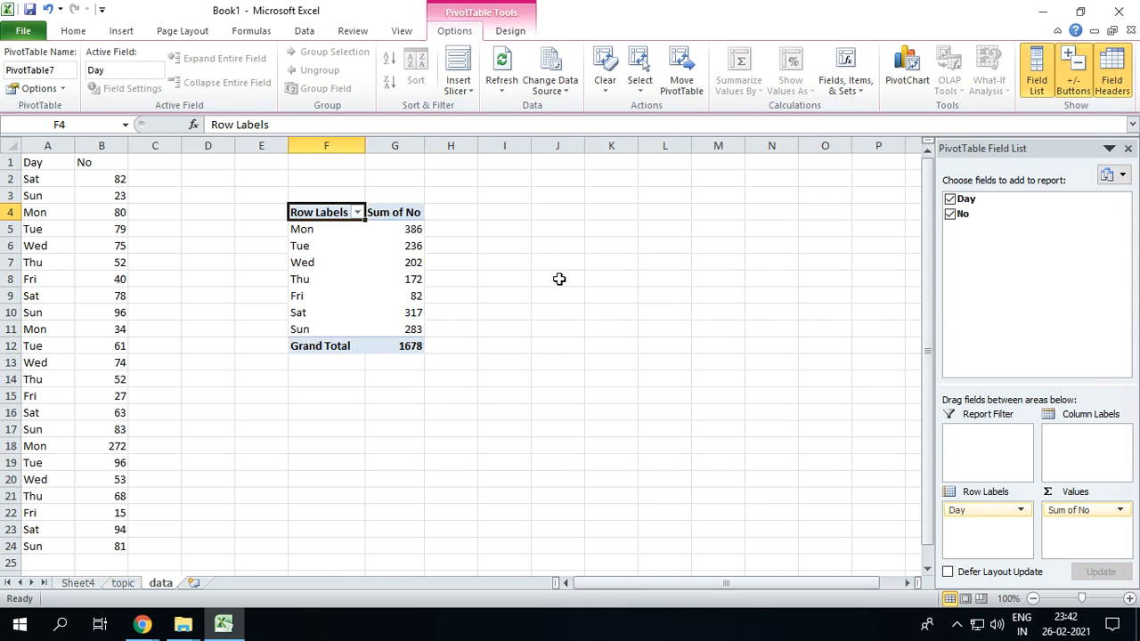
Check the Refresh pivot entry on the topic sheet, and highlight the Sat row of the data sheet's pivot
click(125, 582)
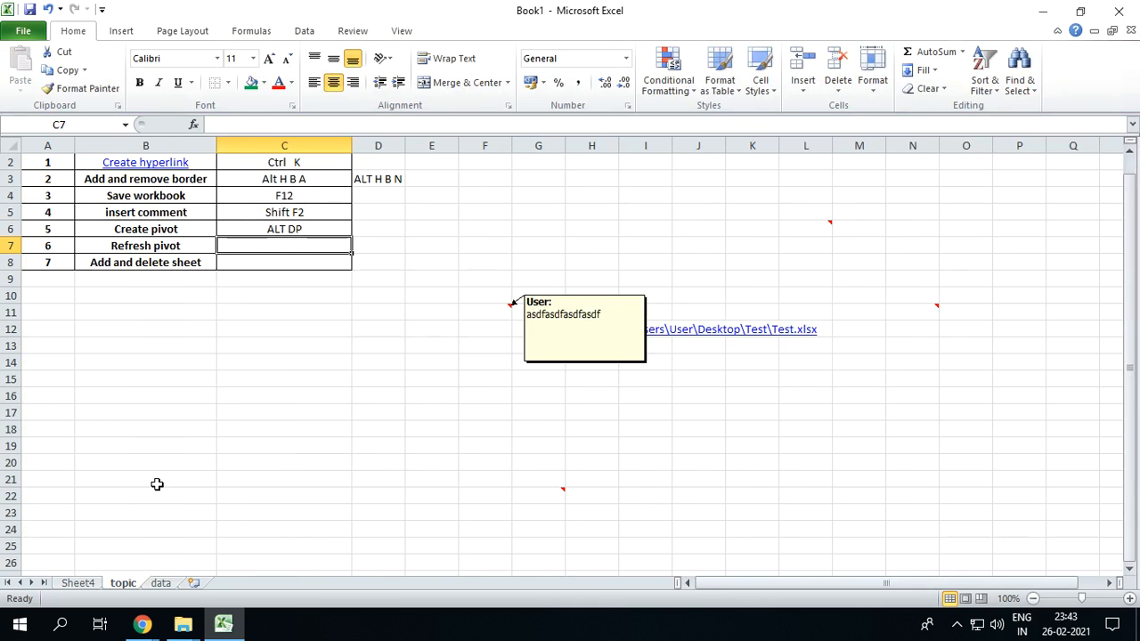
click(162, 583)
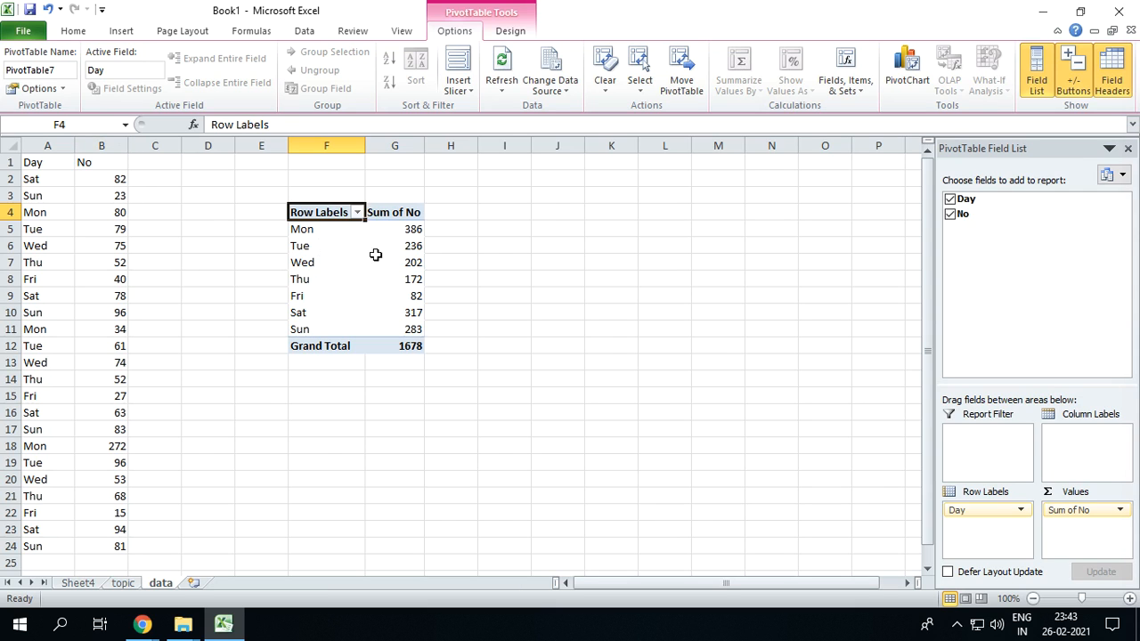
click(297, 313)
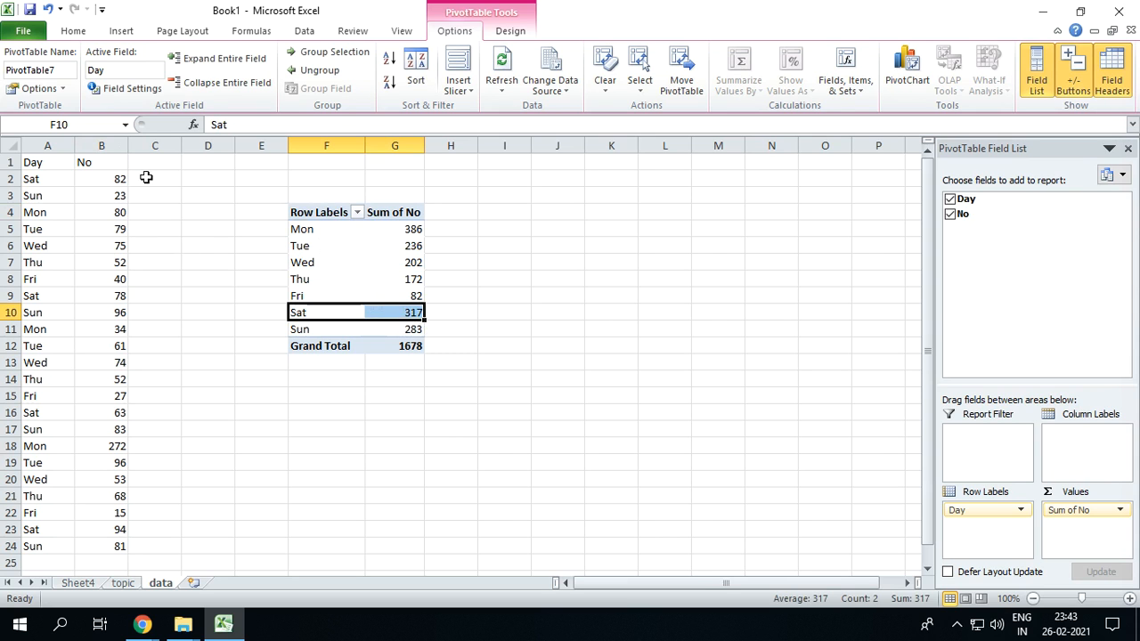
Set cell B2 of the data sheet to 182, and compare it with the pivot's sums
click(113, 180)
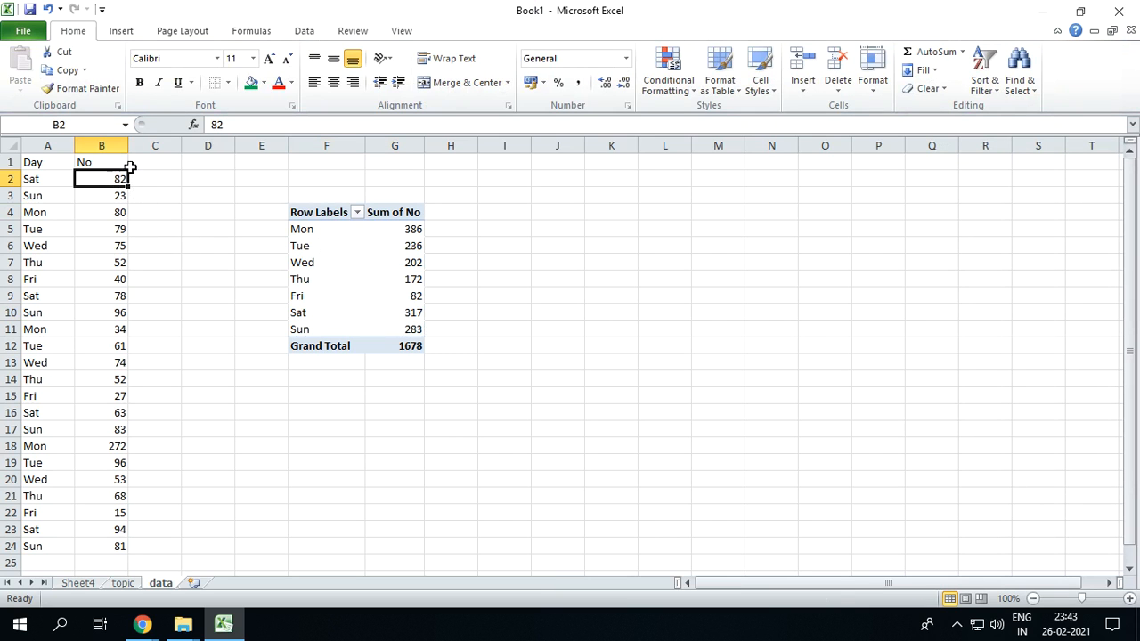
click(211, 124)
text(1)
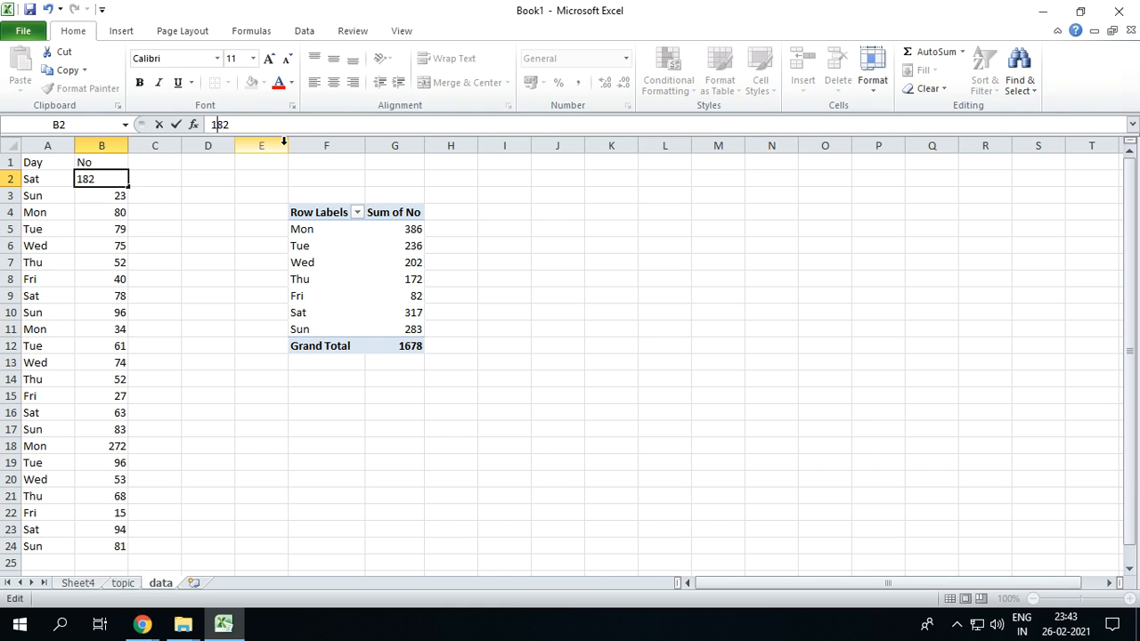
key(Return)
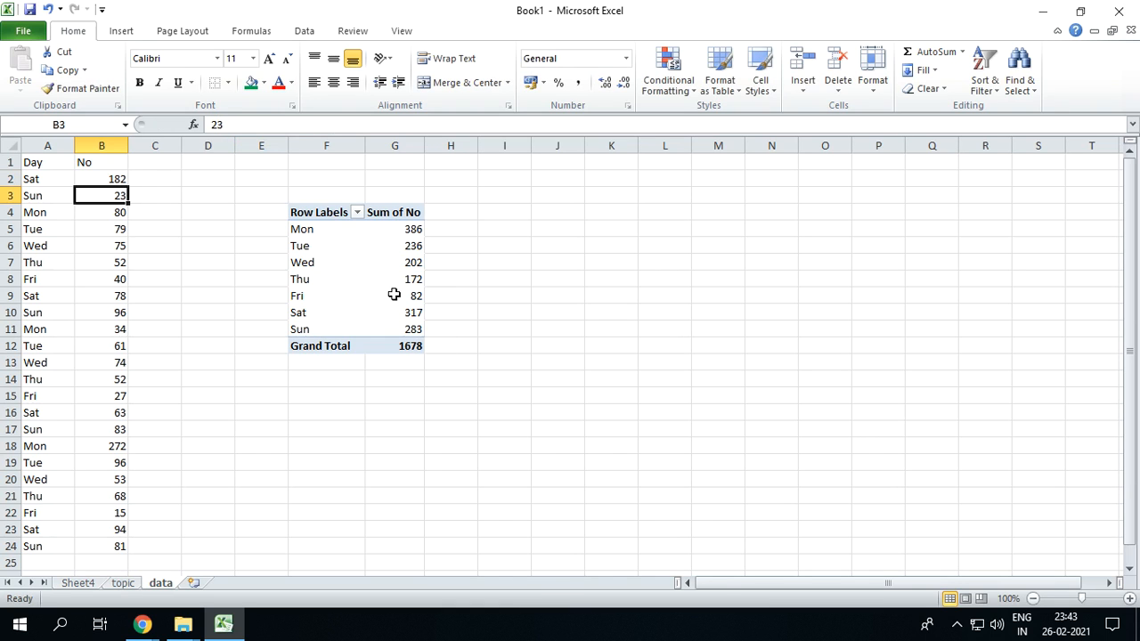
click(395, 295)
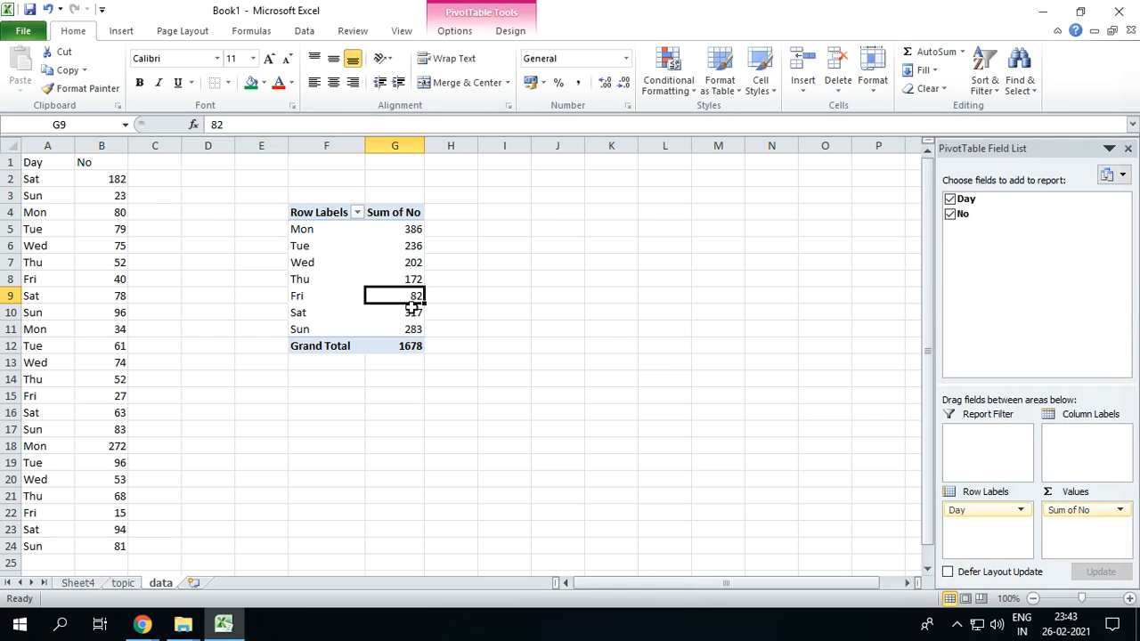
click(119, 179)
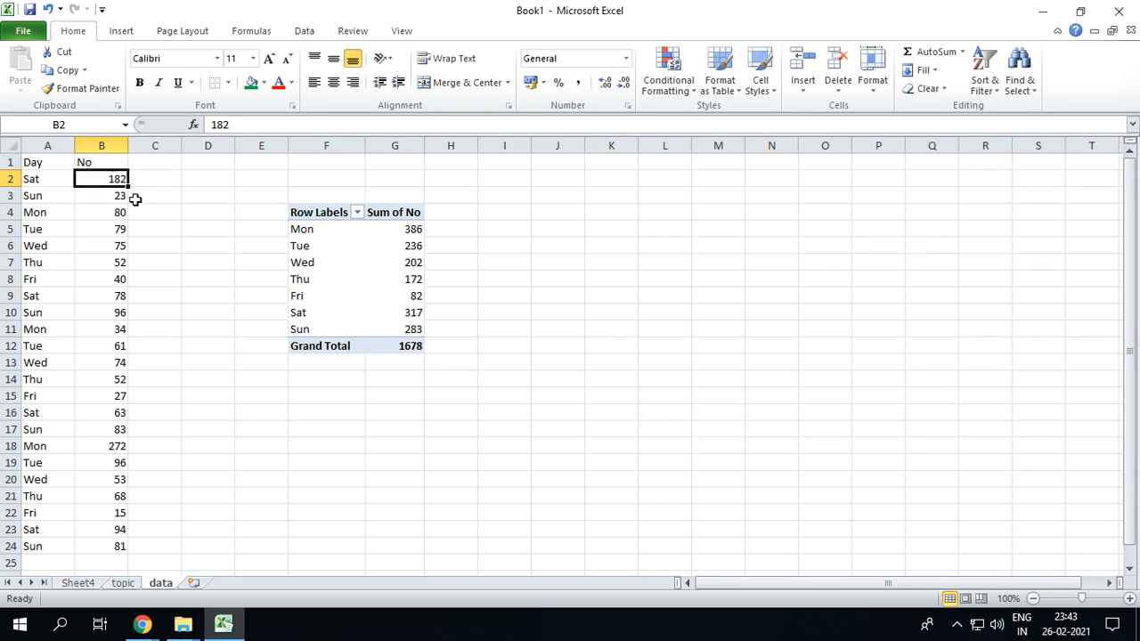
click(412, 297)
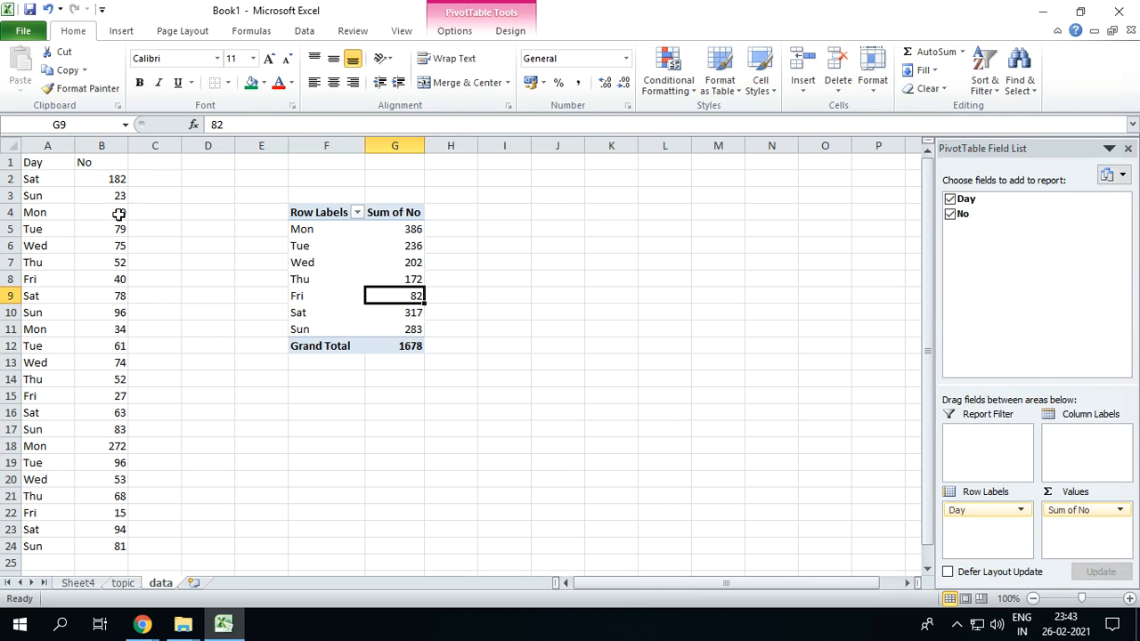
Set the Fri value in cell B8 of the data sheet to 140, and compare it with the pivot
click(100, 279)
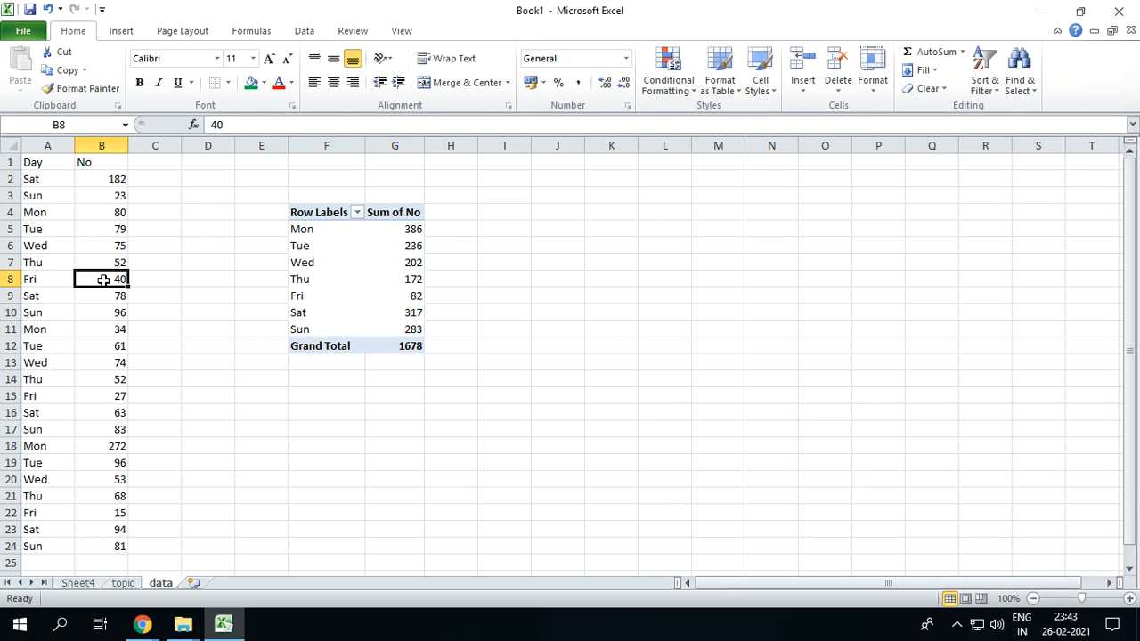
click(208, 125)
text(1)
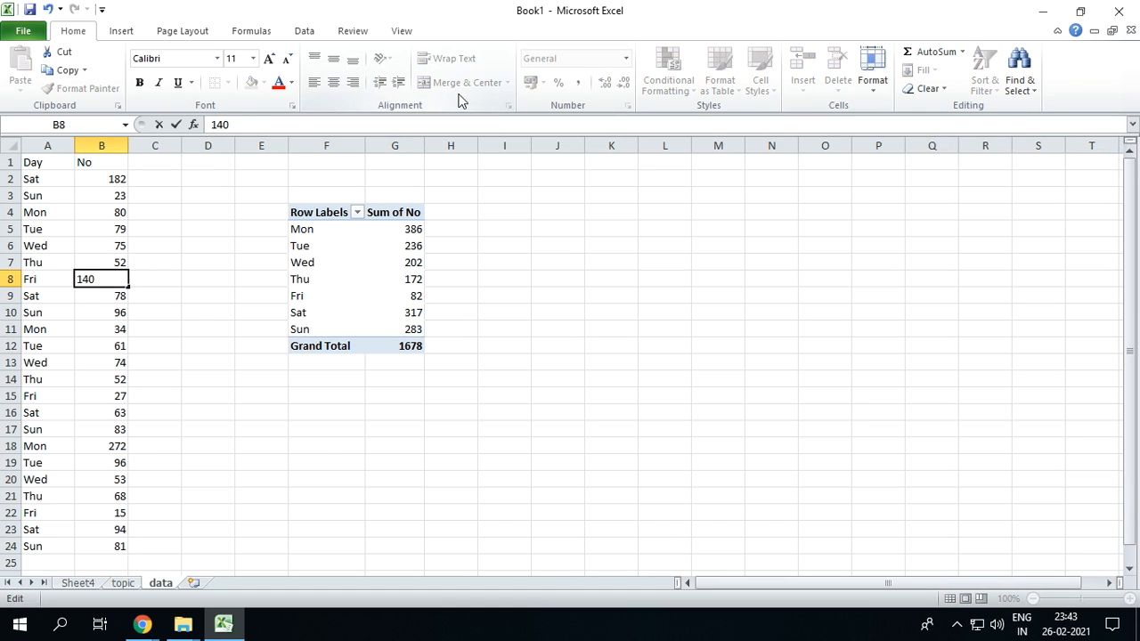
key(Return)
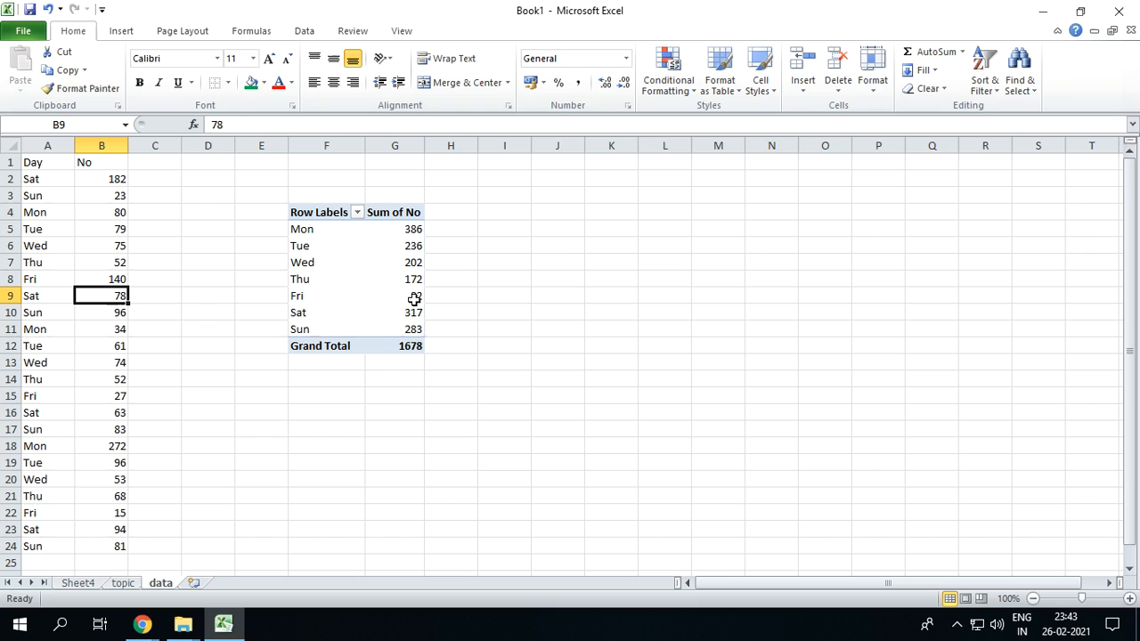
mouse_move(414, 298)
click(117, 277)
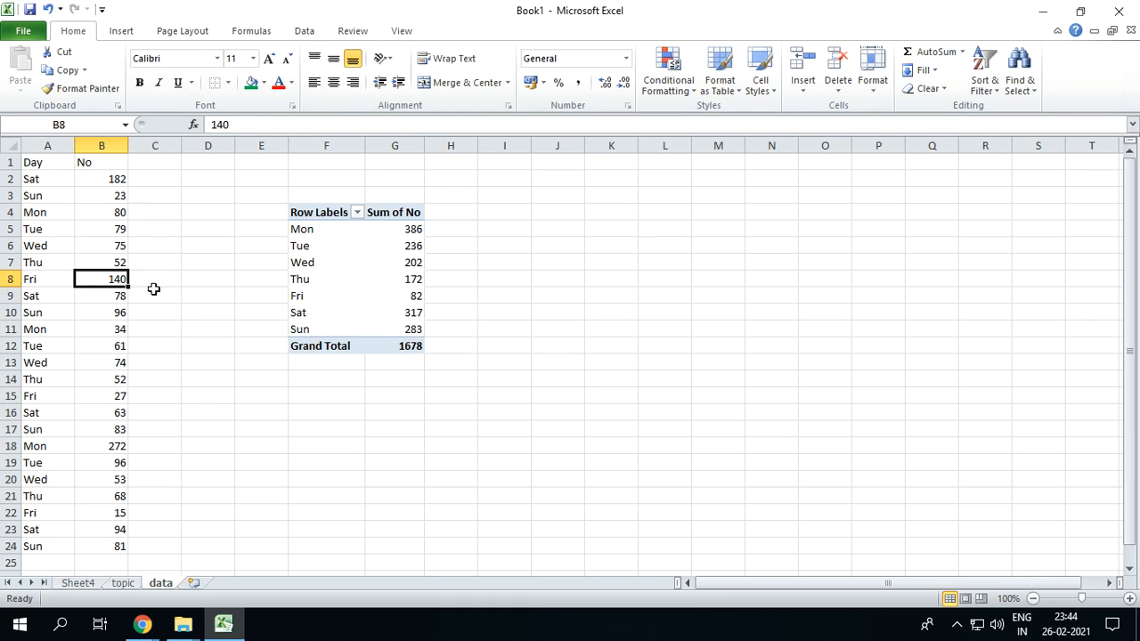
Run Refresh All from within the data sheet's pivot, and check the Fri and Sat sums
click(382, 263)
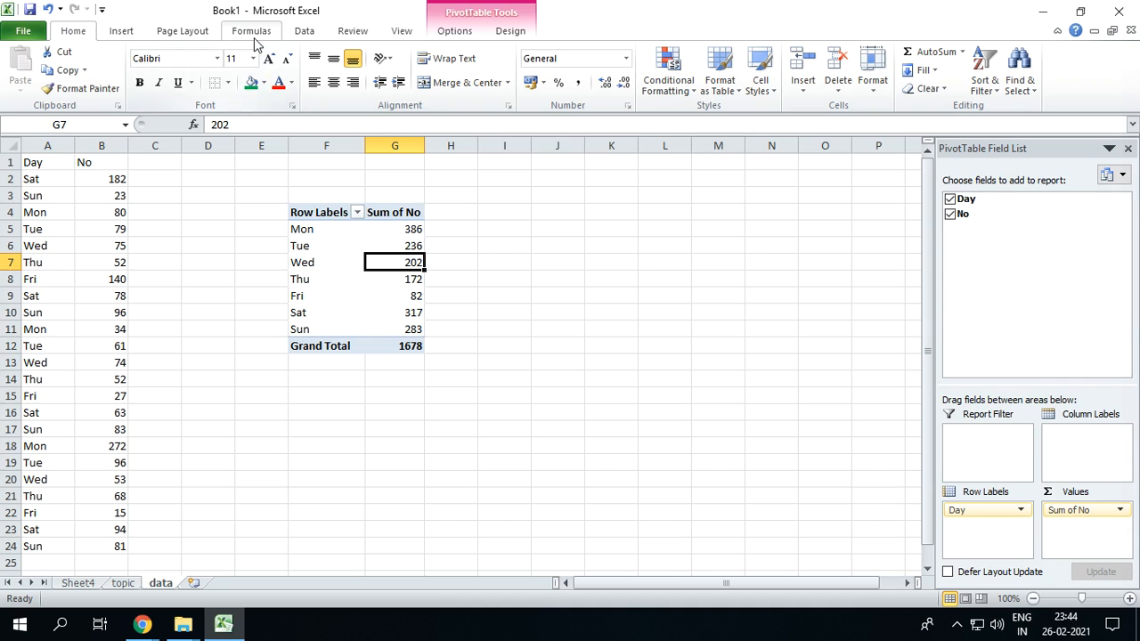
click(307, 32)
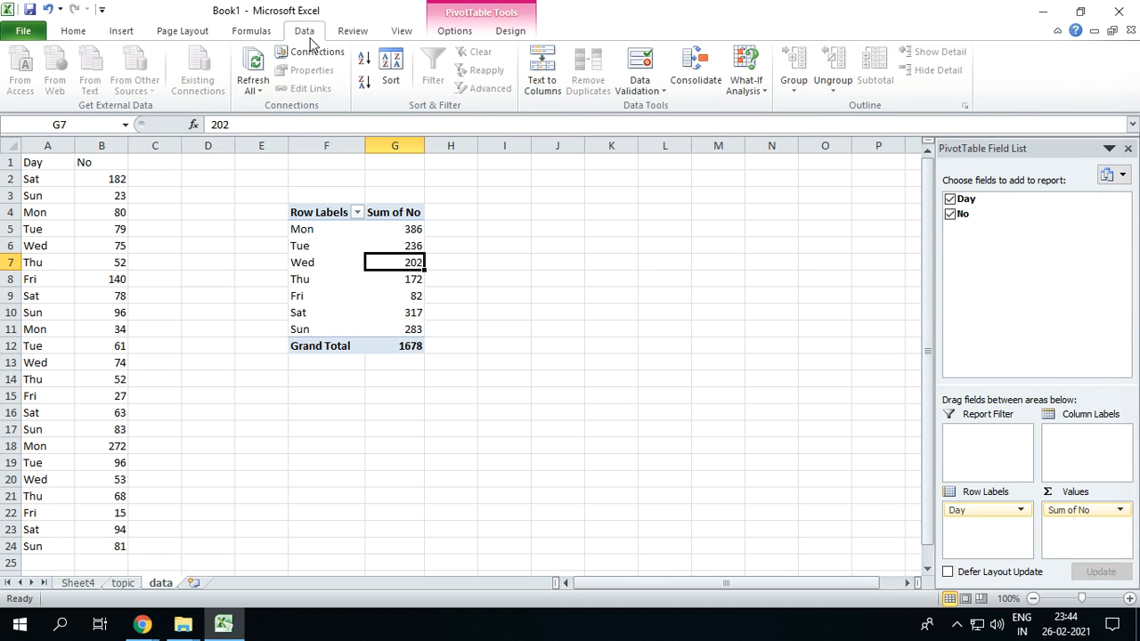
click(259, 94)
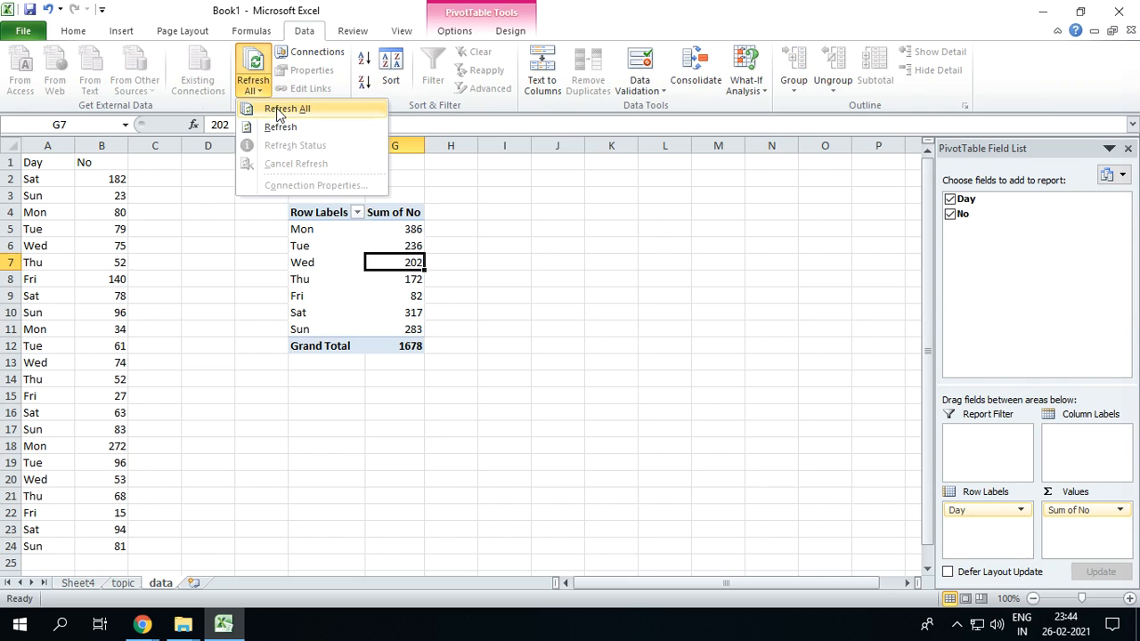
click(278, 109)
click(405, 298)
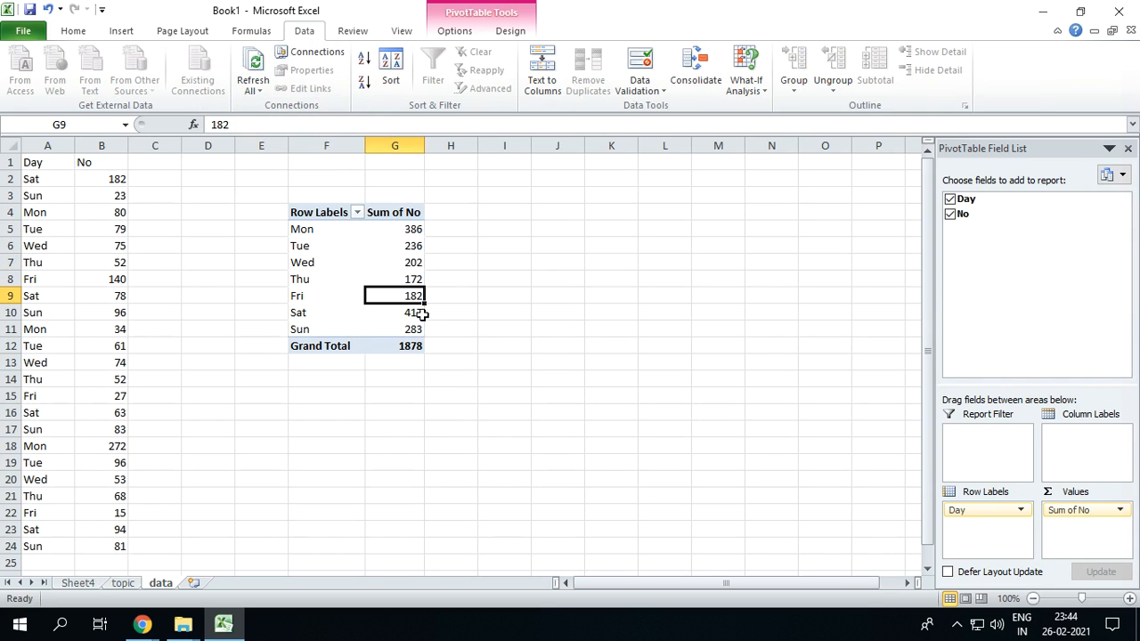
mouse_move(421, 314)
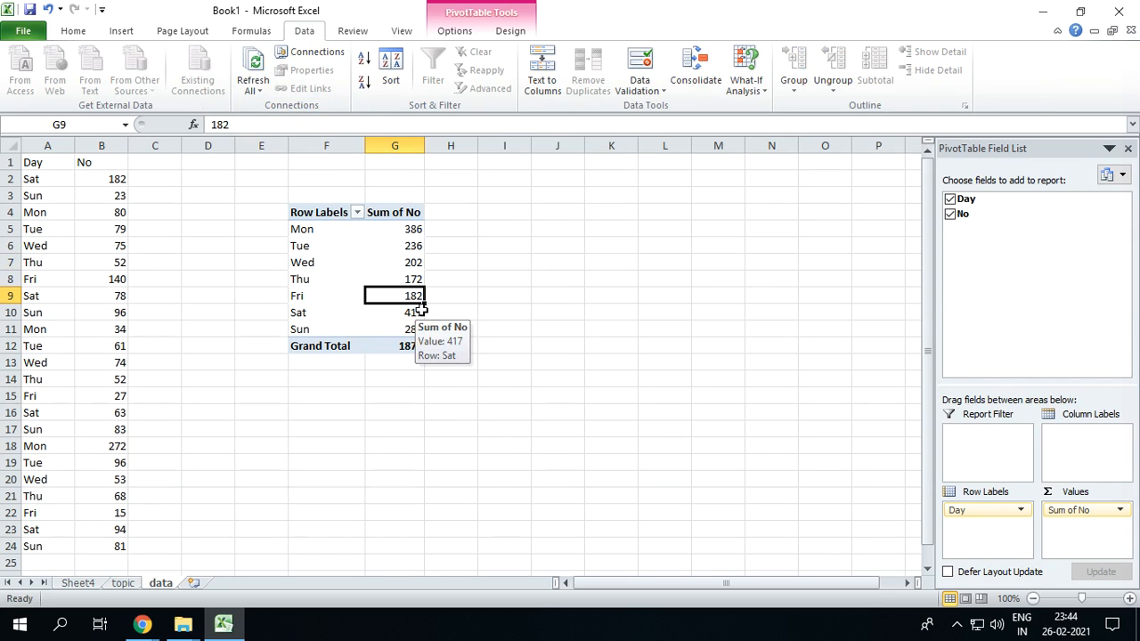
Fill the pivot's Fri sum in cell G9 with green
click(78, 34)
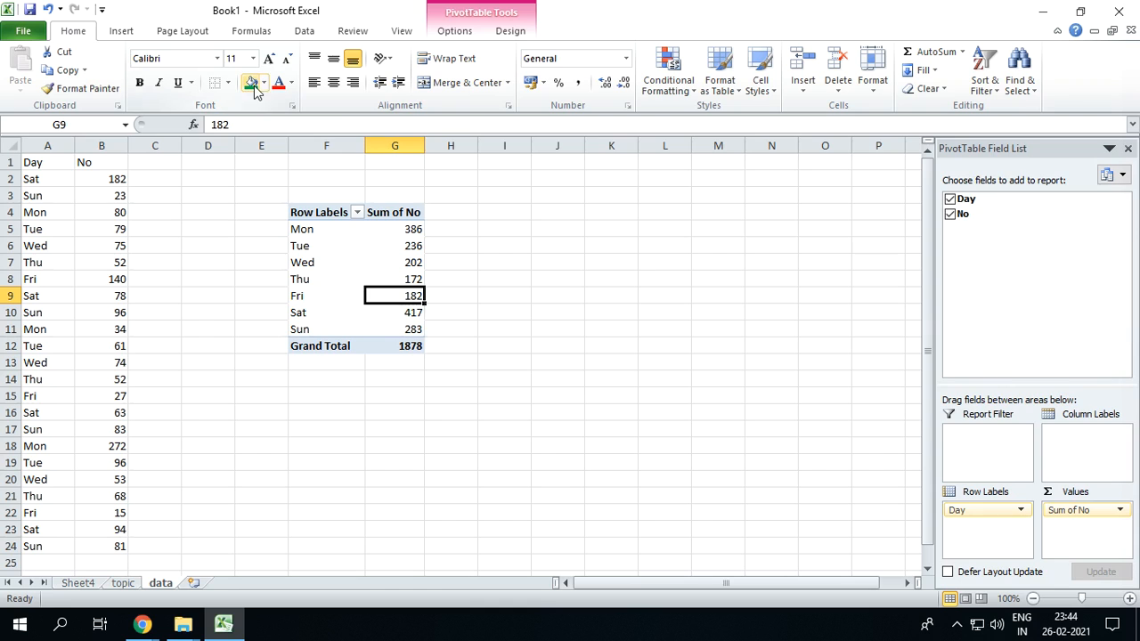
click(253, 85)
click(557, 279)
click(414, 296)
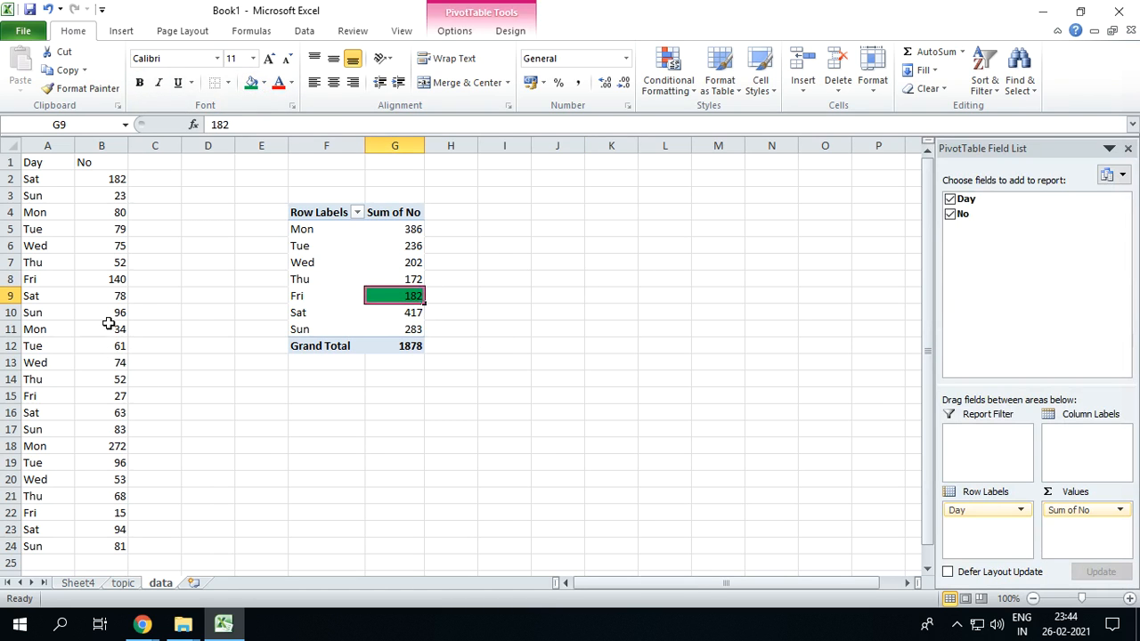
Set the Fri value in cell B15 of the data sheet to 127, and select a cell in the pivot
click(114, 396)
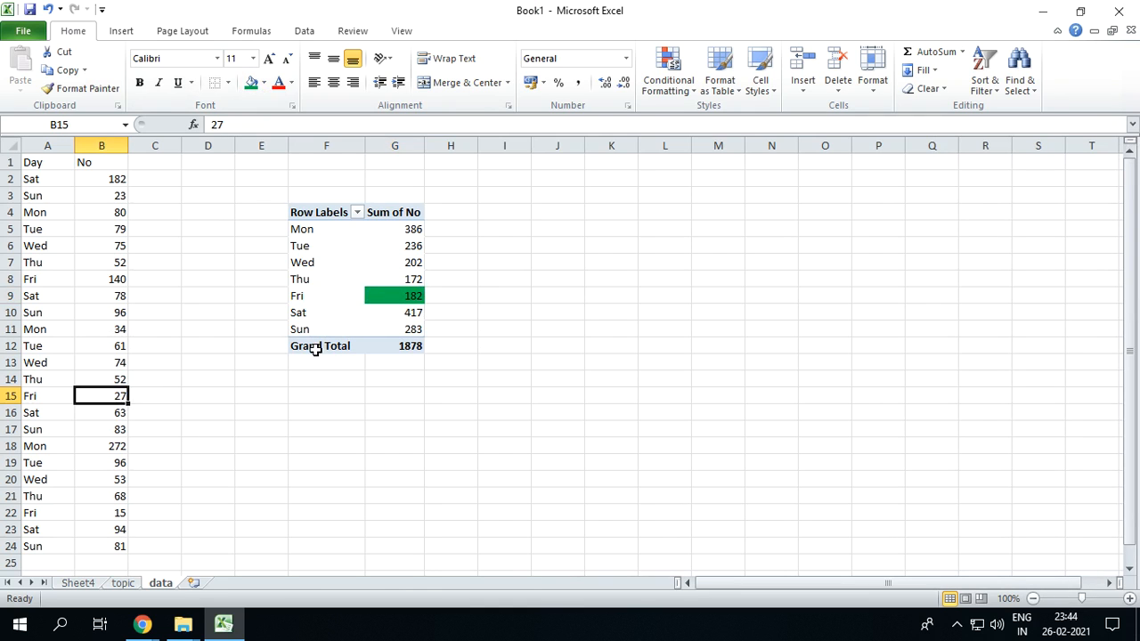
click(211, 125)
text(1)
key(Return)
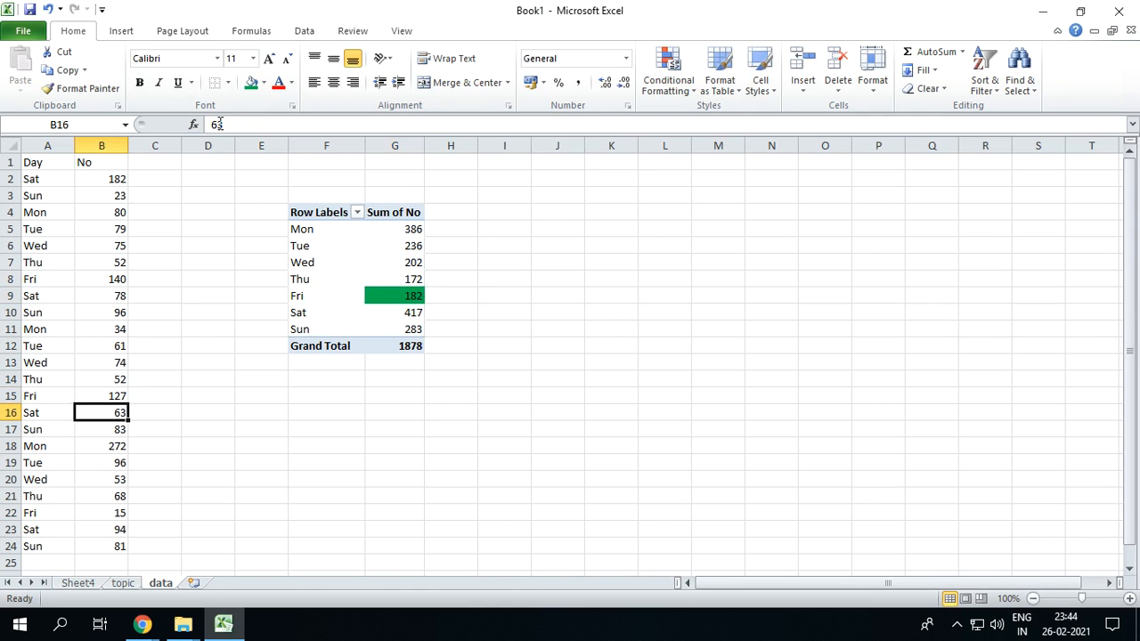
click(397, 279)
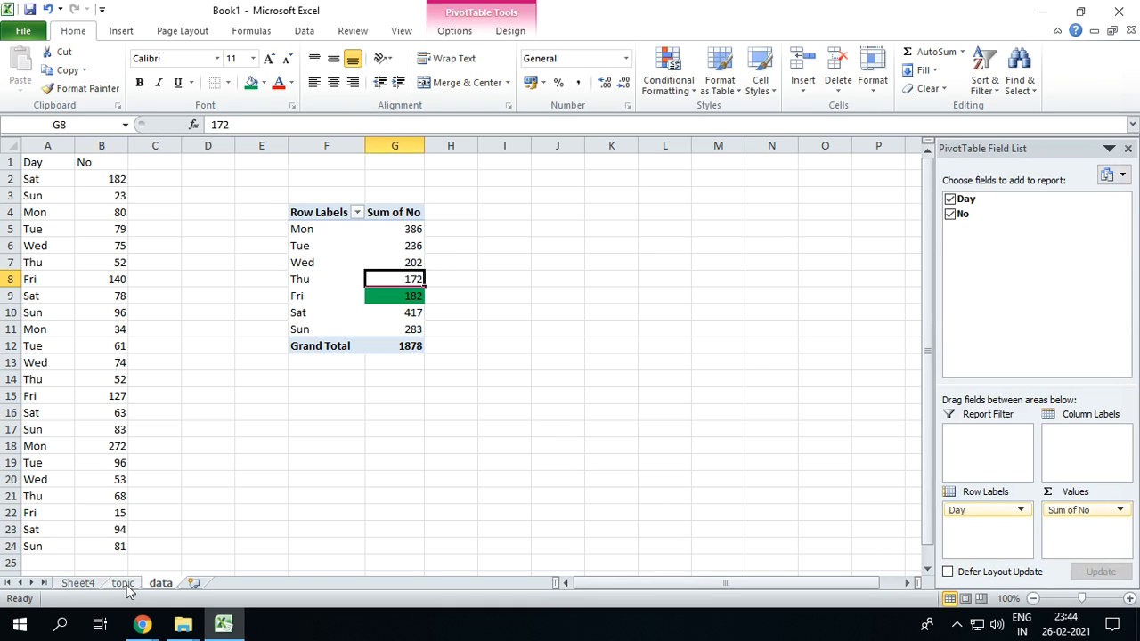
Enter "ALT D R" in cell C7 of the topic sheet as the refresh-pivot shortcut
click(82, 584)
click(124, 584)
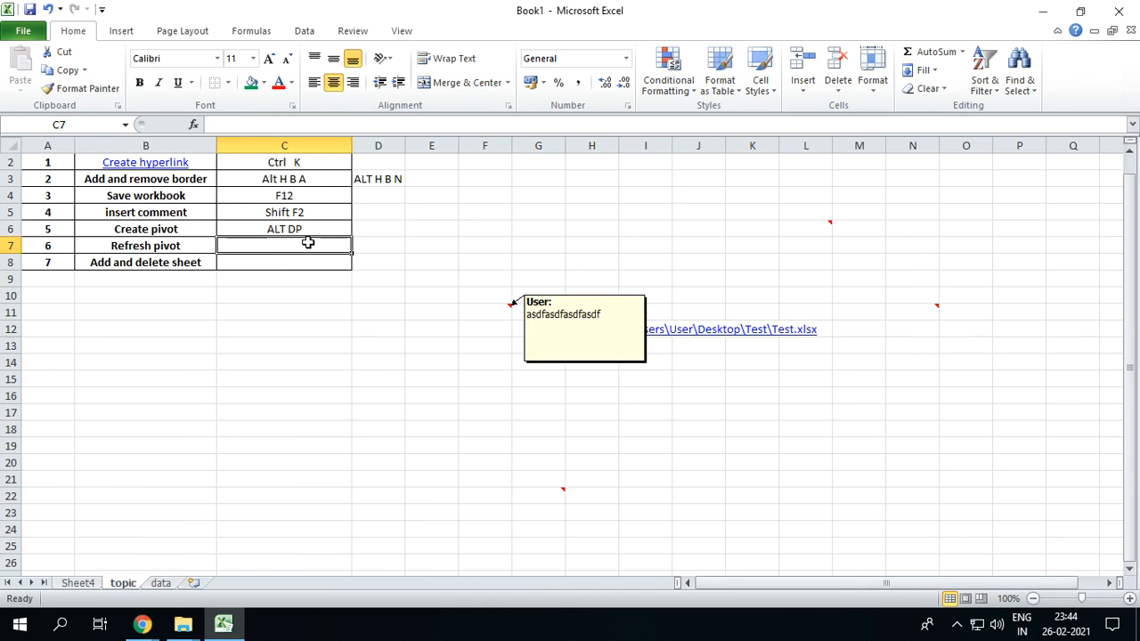
text(ALT D)
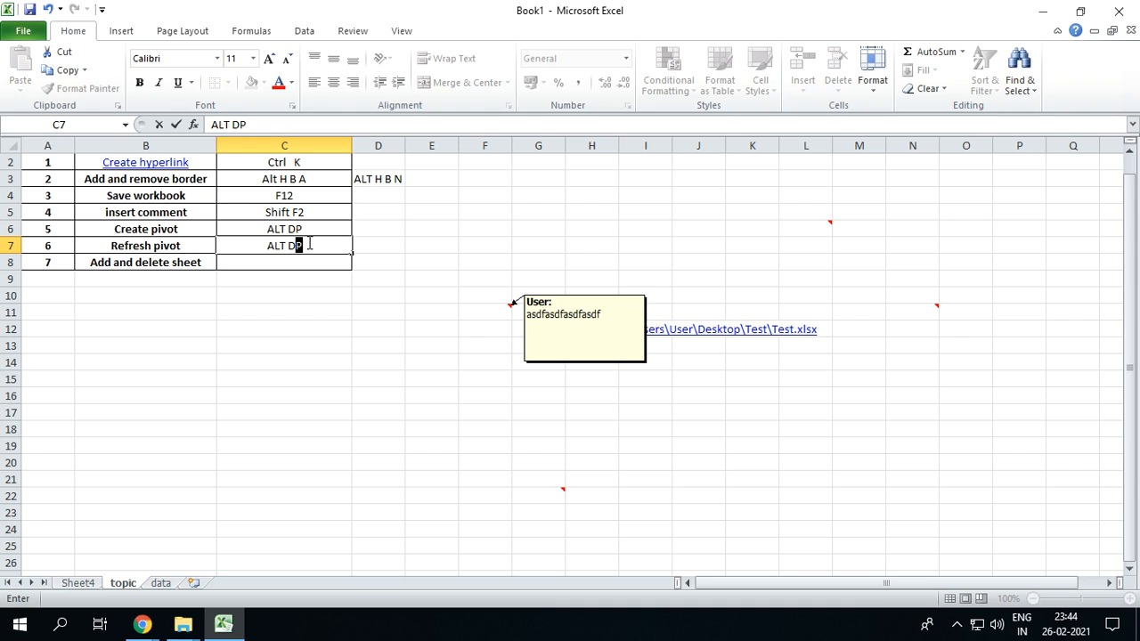
text( R)
key(Return)
Correct the create-pivot shortcut in cell C6 of the topic sheet to "ALT D P"
click(317, 224)
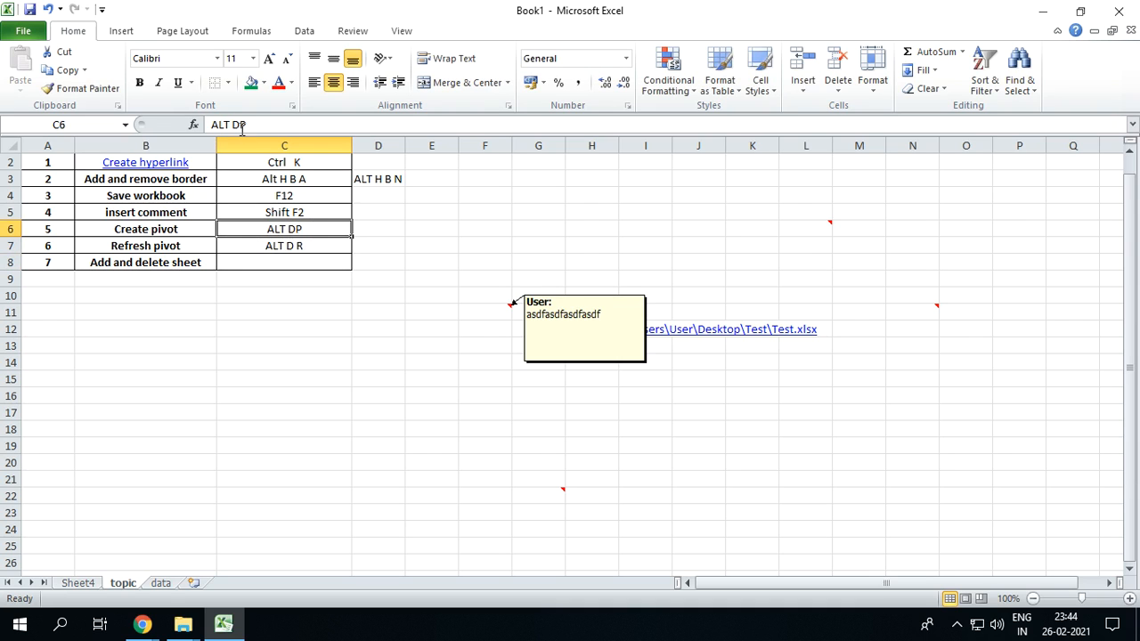
click(242, 126)
click(413, 397)
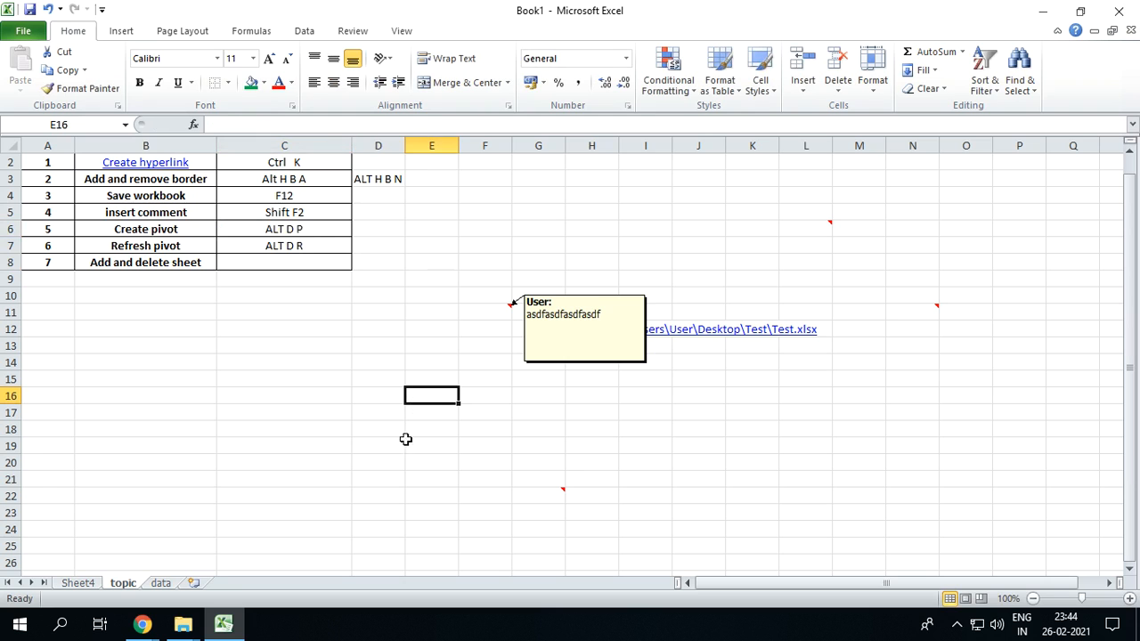
Refresh the data sheet's pivot from its green Fri sum in cell G9
click(160, 583)
click(394, 296)
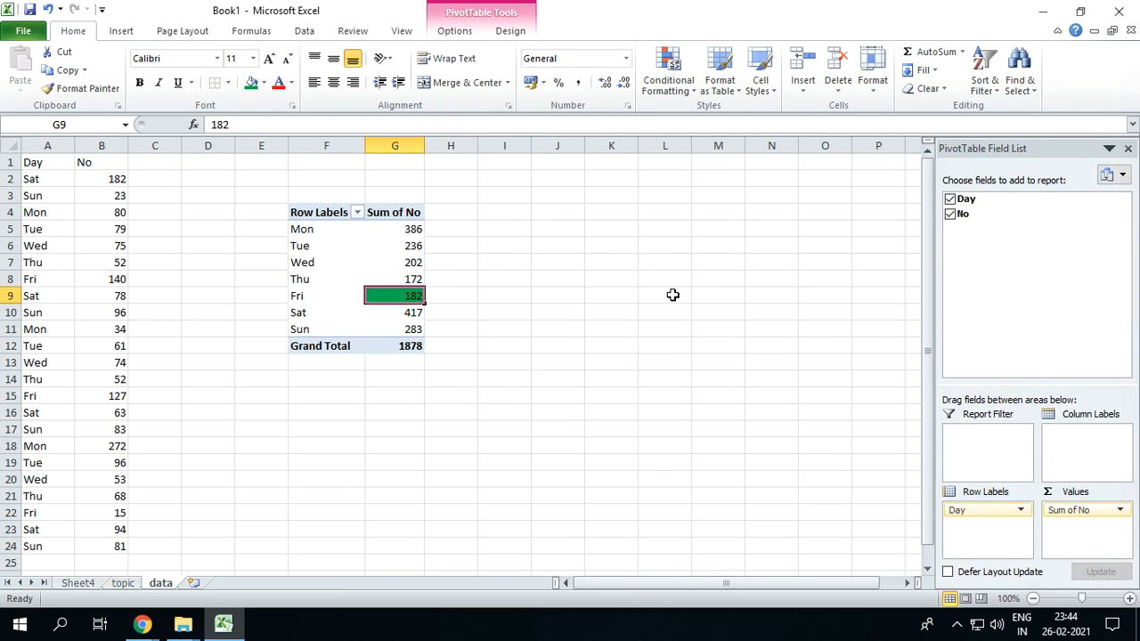
mouse_move(412, 282)
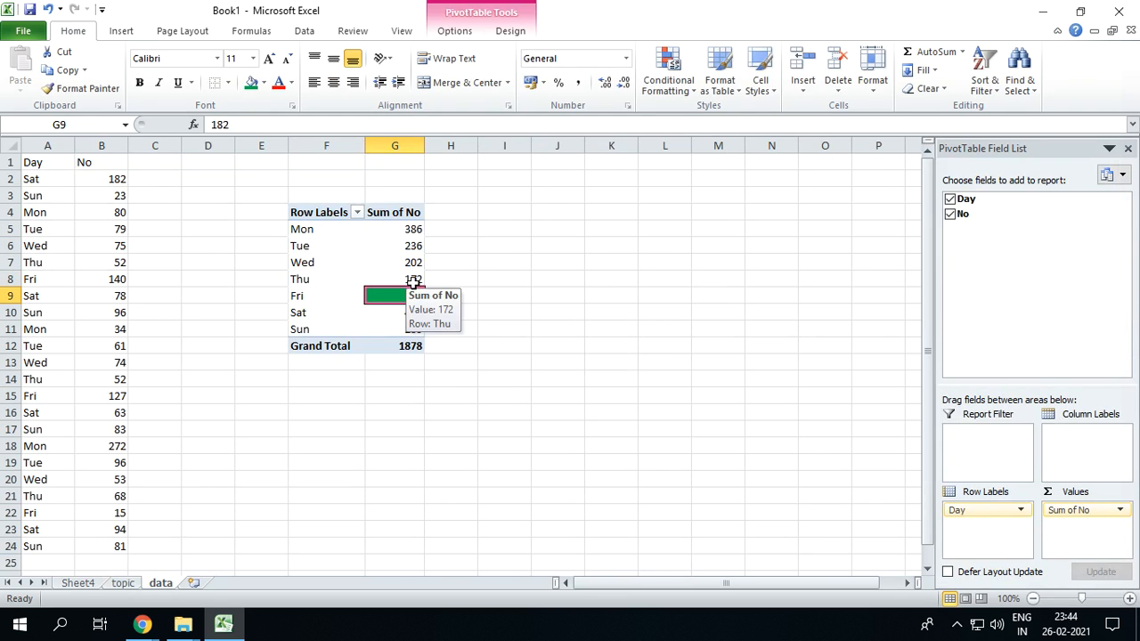
key(alt)
key(d)
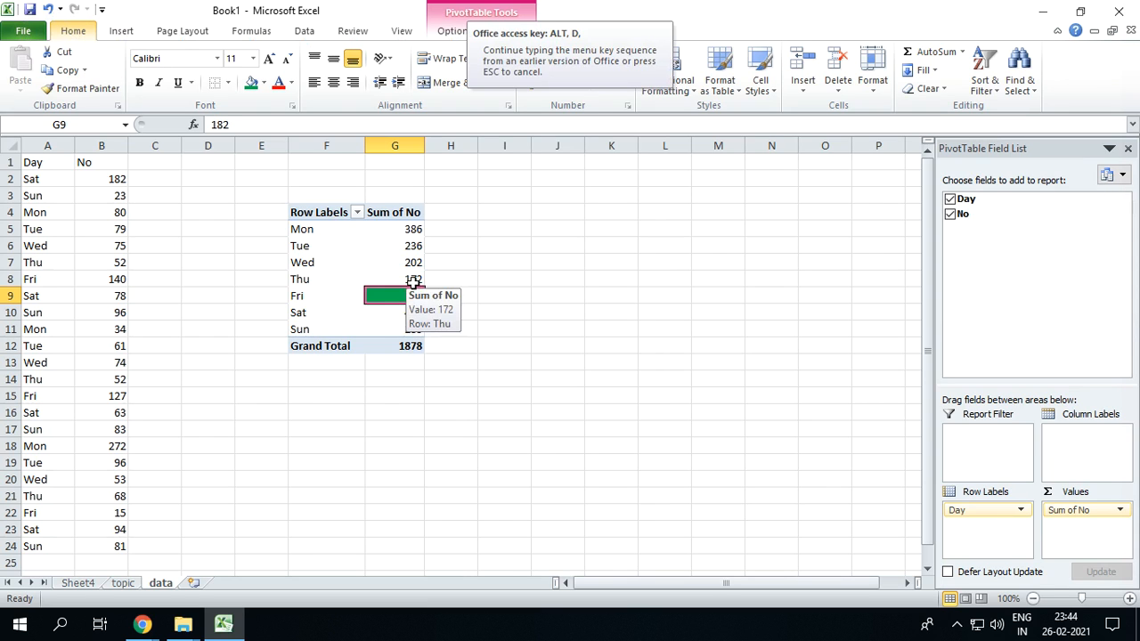
key(r)
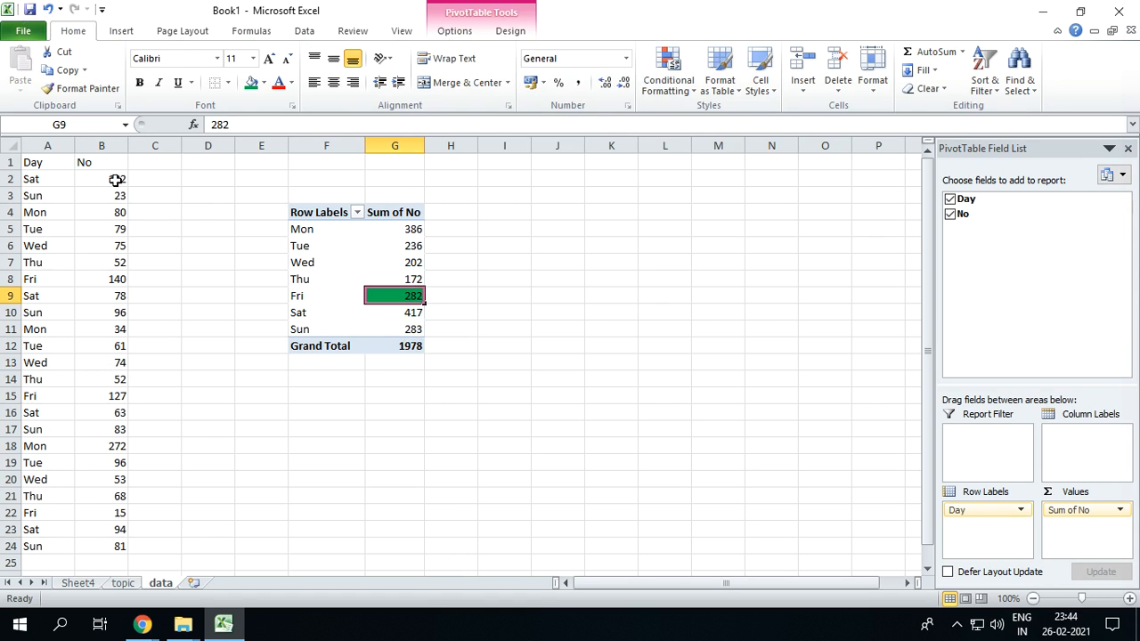
Set the Fri value in cell B15 of the data sheet to 1127
click(105, 396)
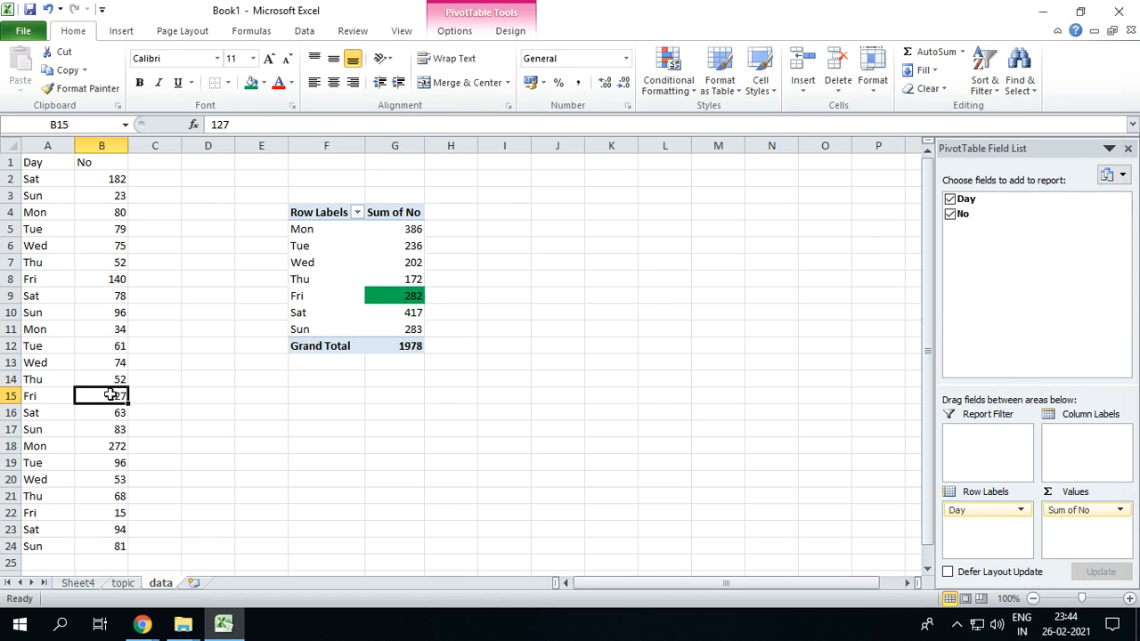
click(211, 125)
text(1)
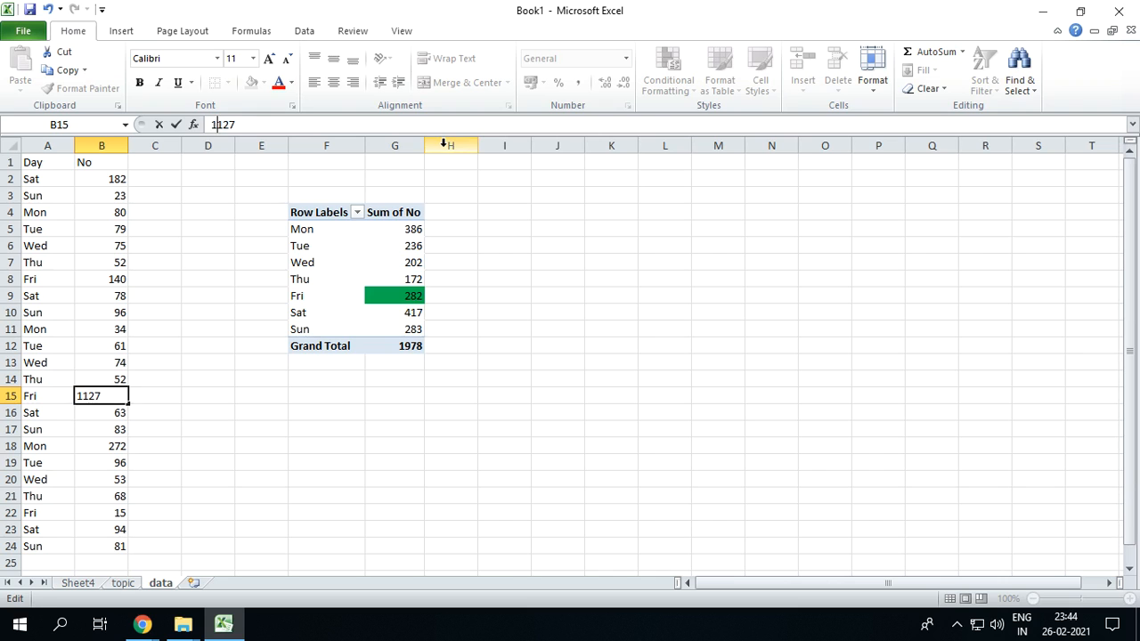
key(Return)
Refresh the pivot again from cell G9 to include the new B15 value
click(405, 295)
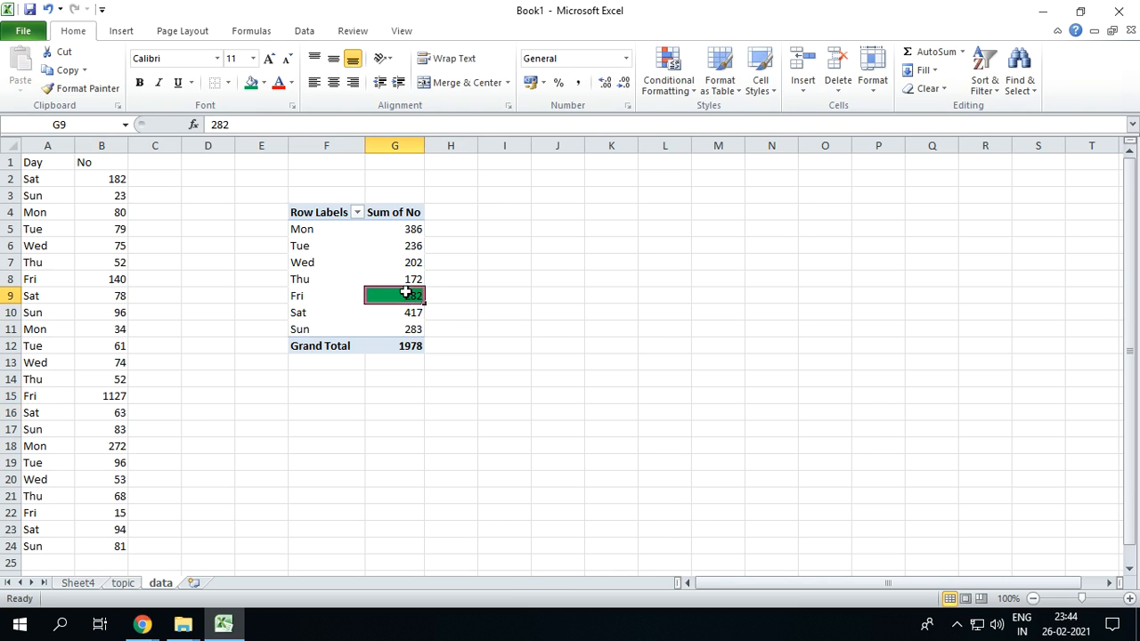
key(alt)
key(d)
key(r)
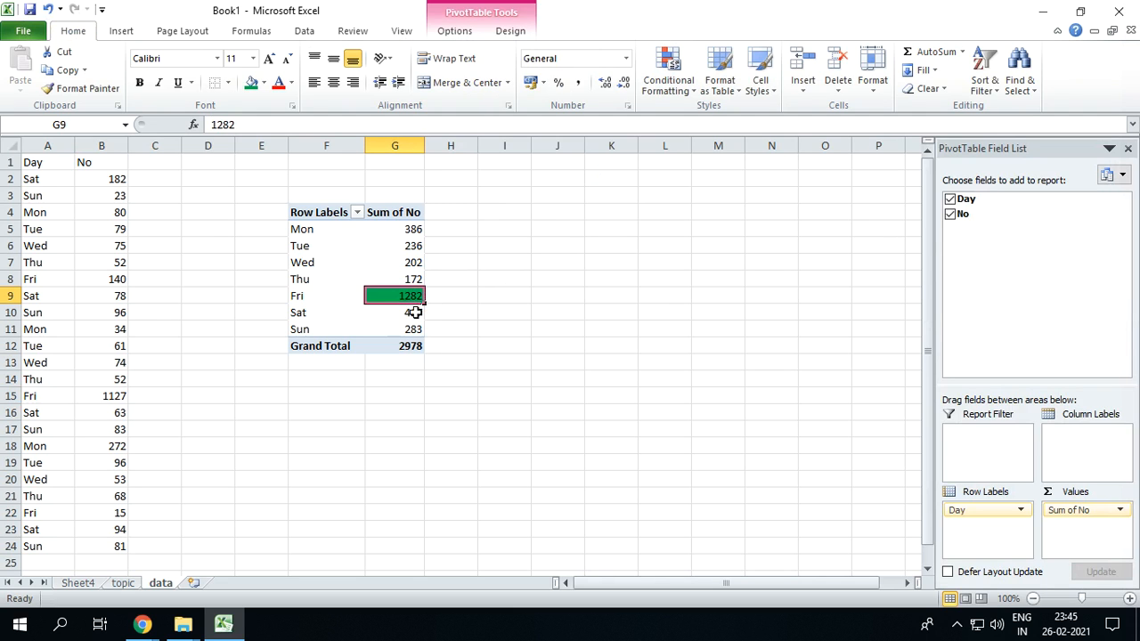
Review the refresh-pivot and create-pivot shortcuts in cells C7 and C6 of the topic sheet
click(121, 583)
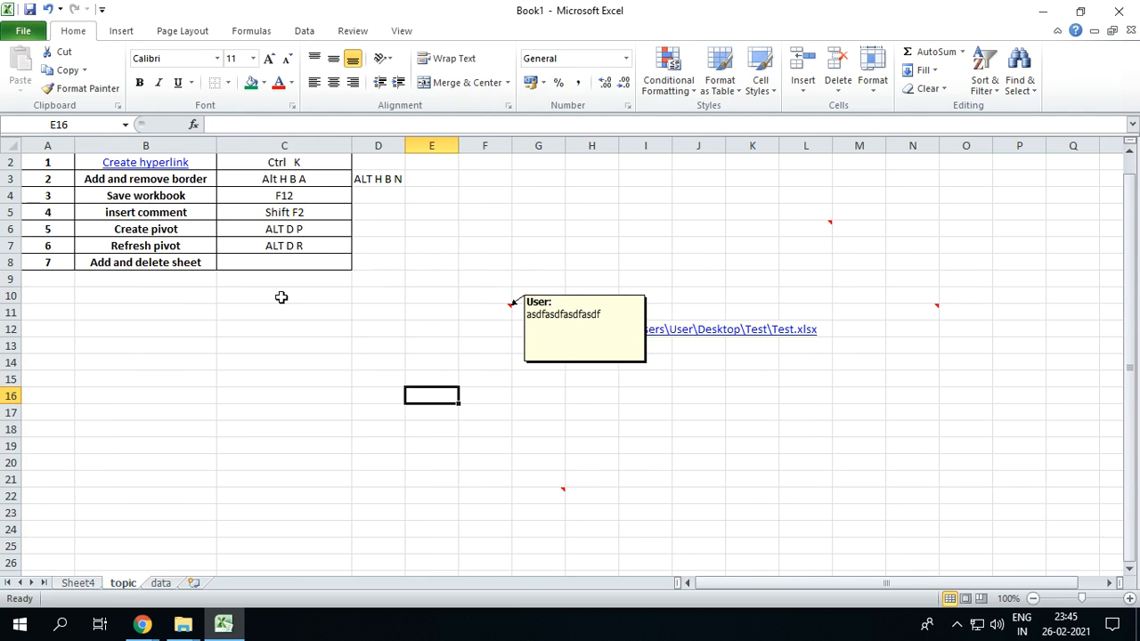
click(305, 247)
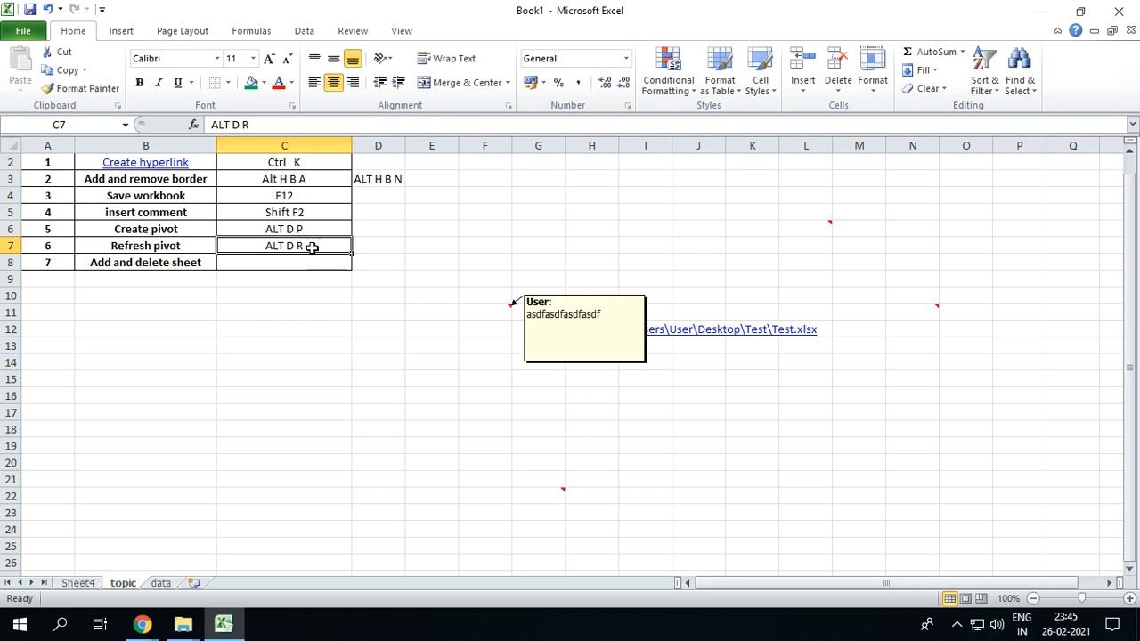
click(298, 228)
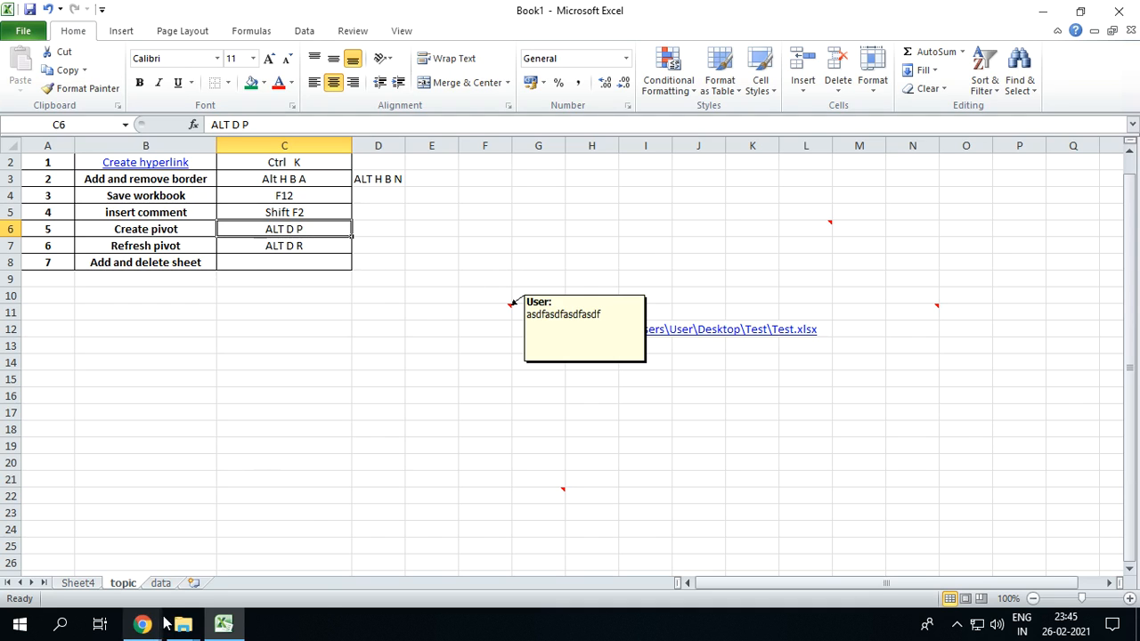
Insert three new worksheets after the data sheet
click(194, 583)
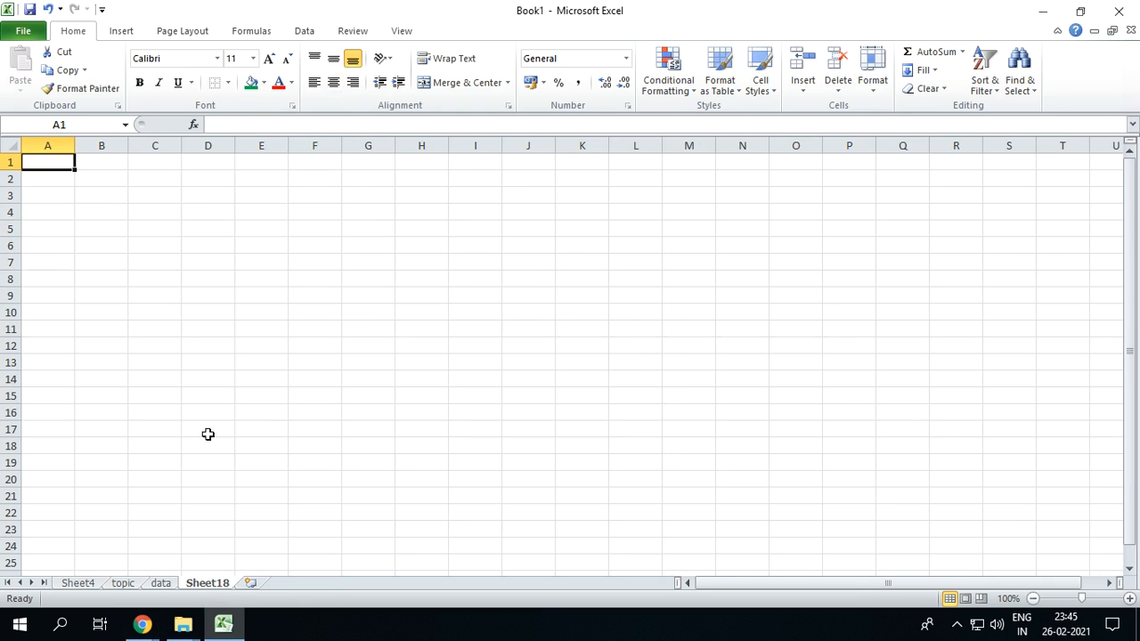
click(255, 583)
click(306, 583)
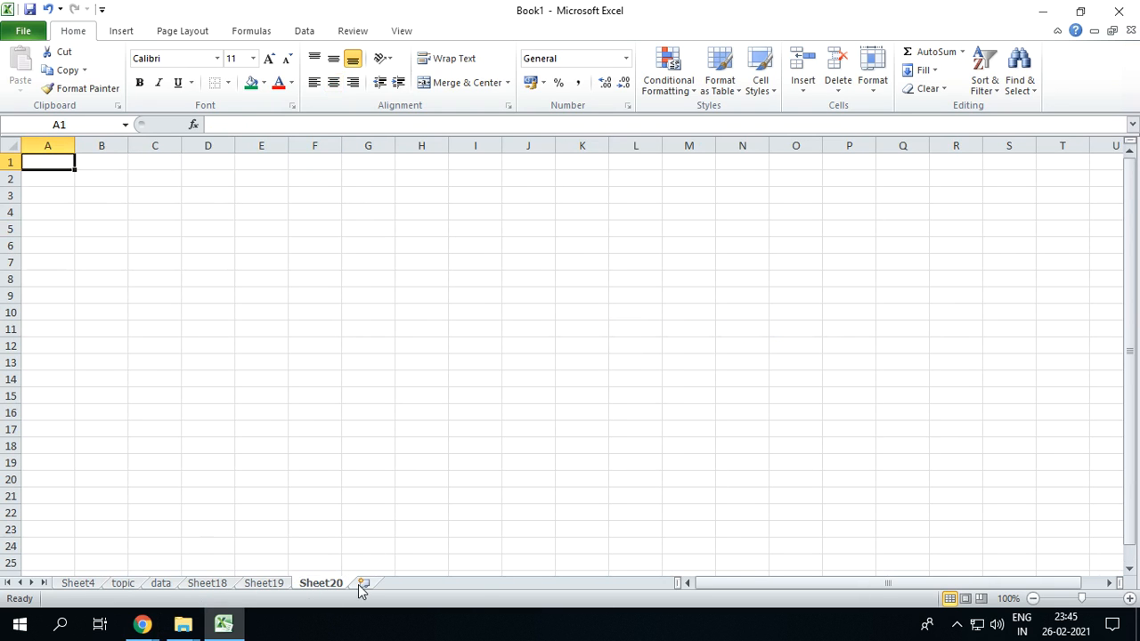
Group the three new sheets, Sheet18 to Sheet20, and delete them together
click(223, 584)
shift+click(317, 584)
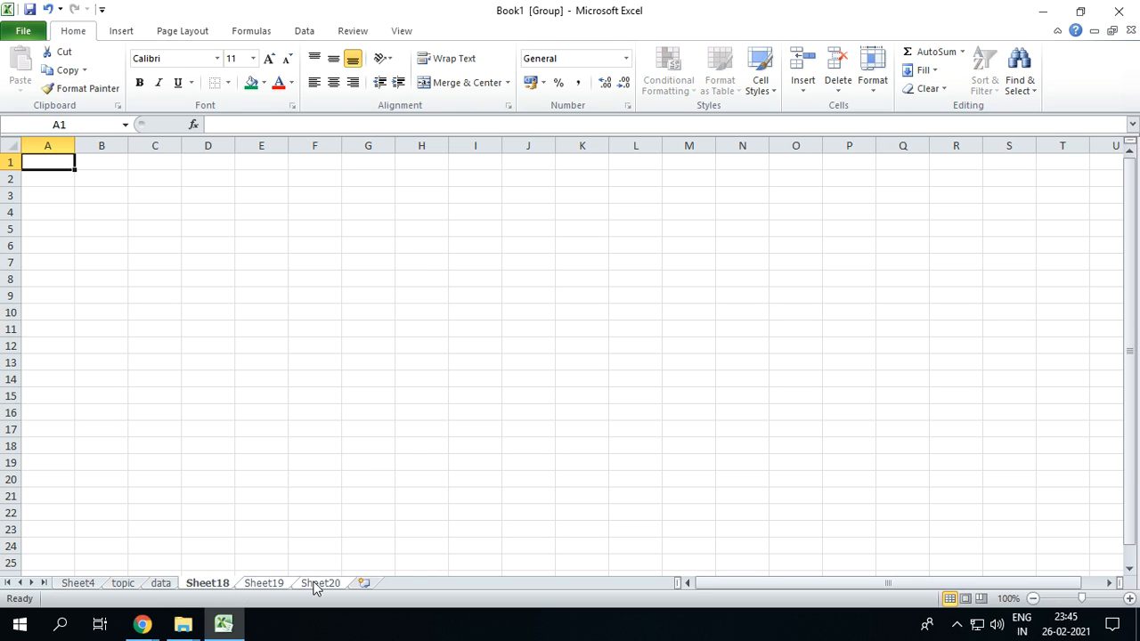
right_click(289, 584)
click(331, 399)
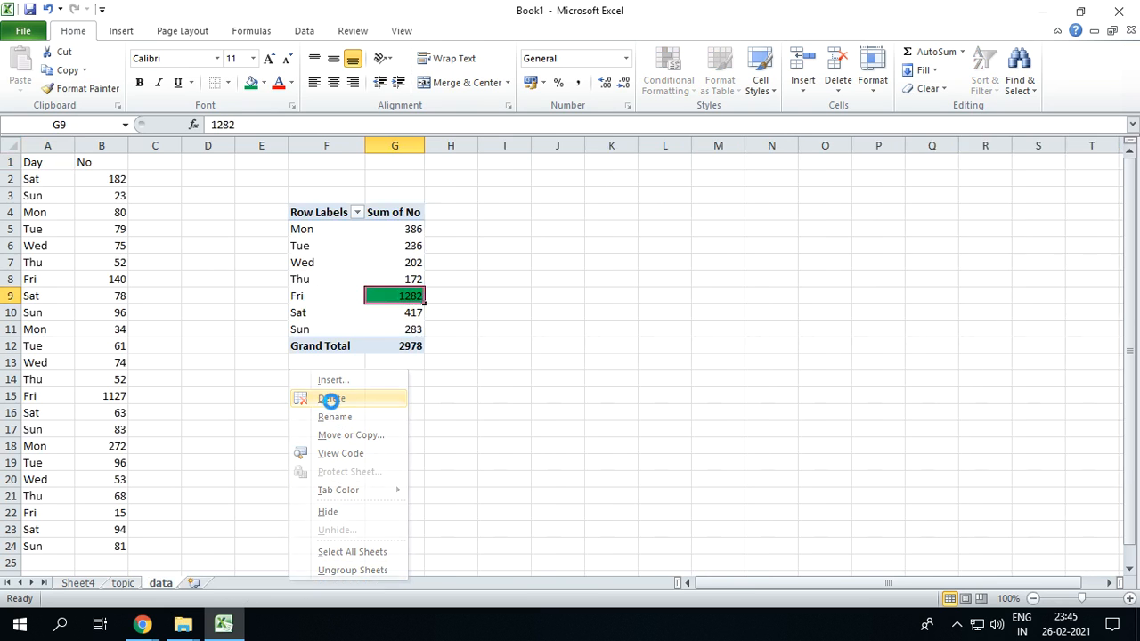
From cell J12 of the data sheet, insert eleven new worksheets between the topic and data sheets
click(577, 341)
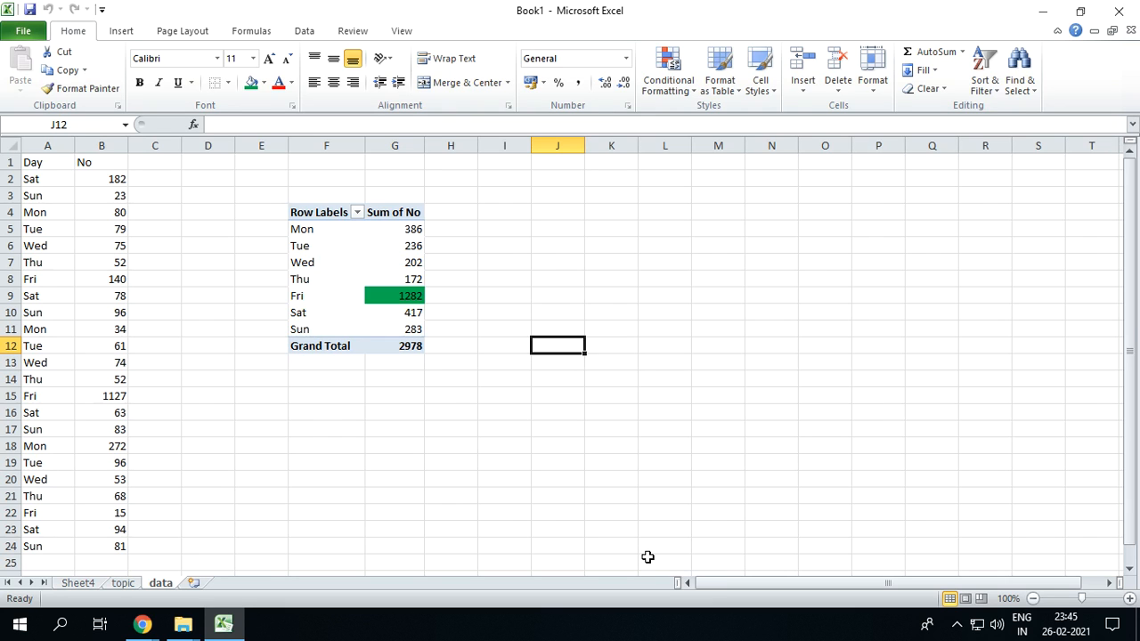
key(shift+F11)
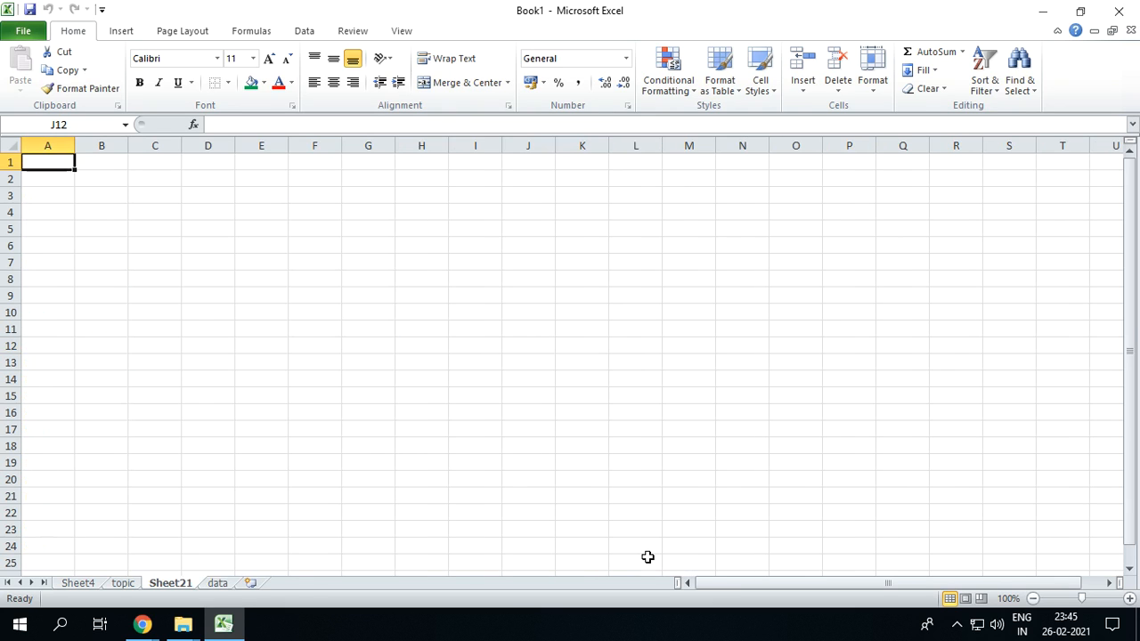
key(shift+F11)
key(shift+F11)
key(shift+F11)
key(shift+F11)
key(shift+F11)
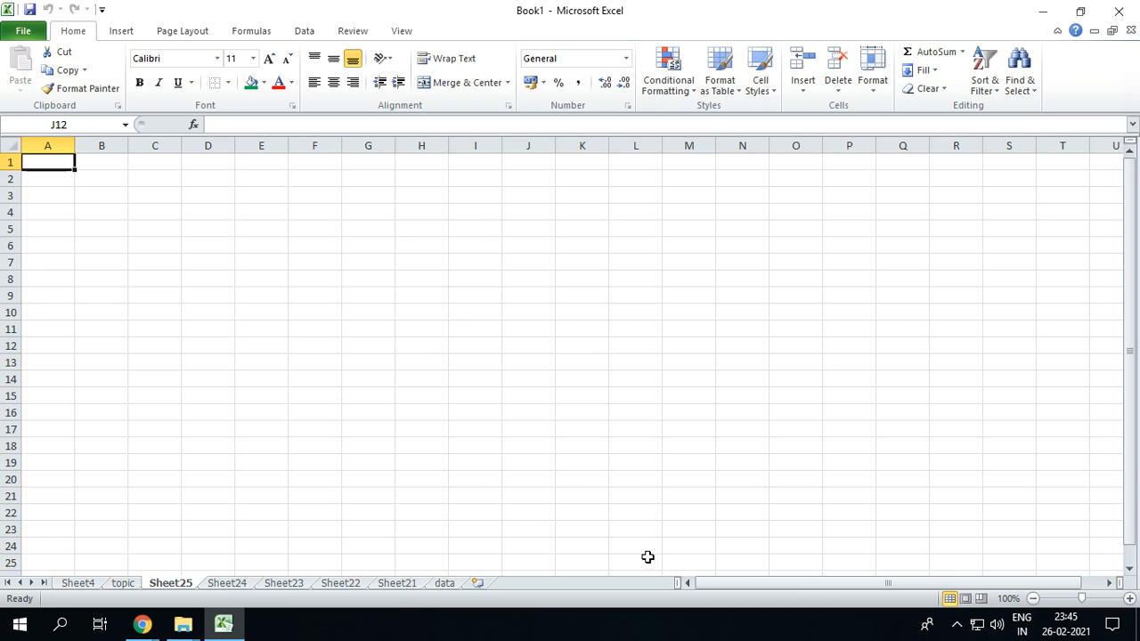
key(shift+F11)
key(shift+F11)
key(shift+F11)
key(shift+F11)
key(shift+F11)
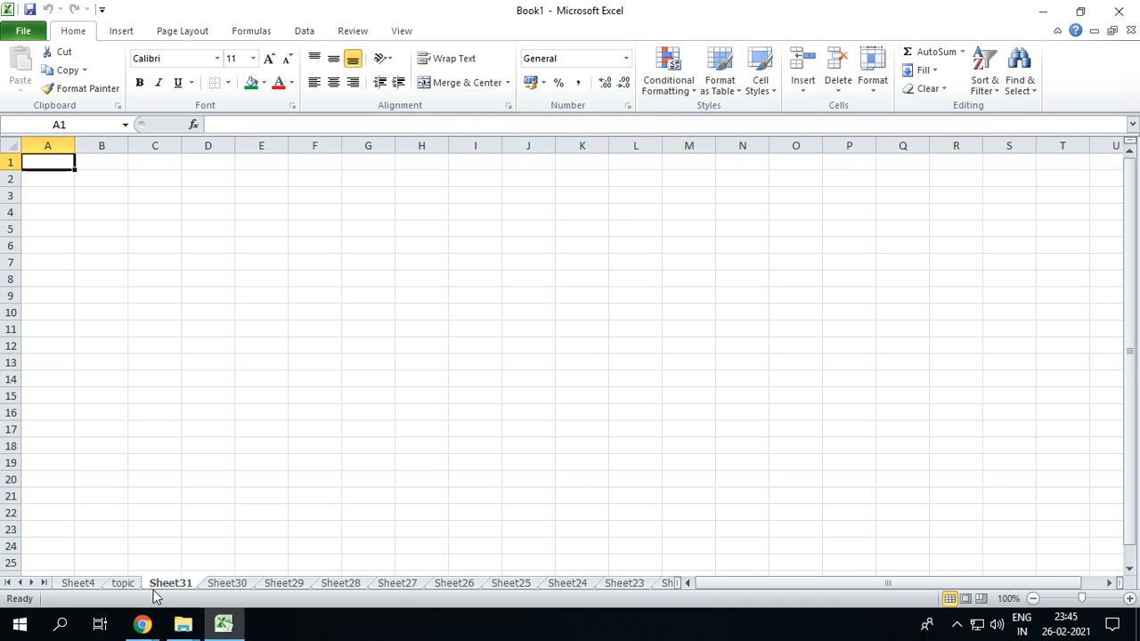
Record Shift F11 in cell C8 of the topic sheet as the shortcut for adding a sheet
click(116, 584)
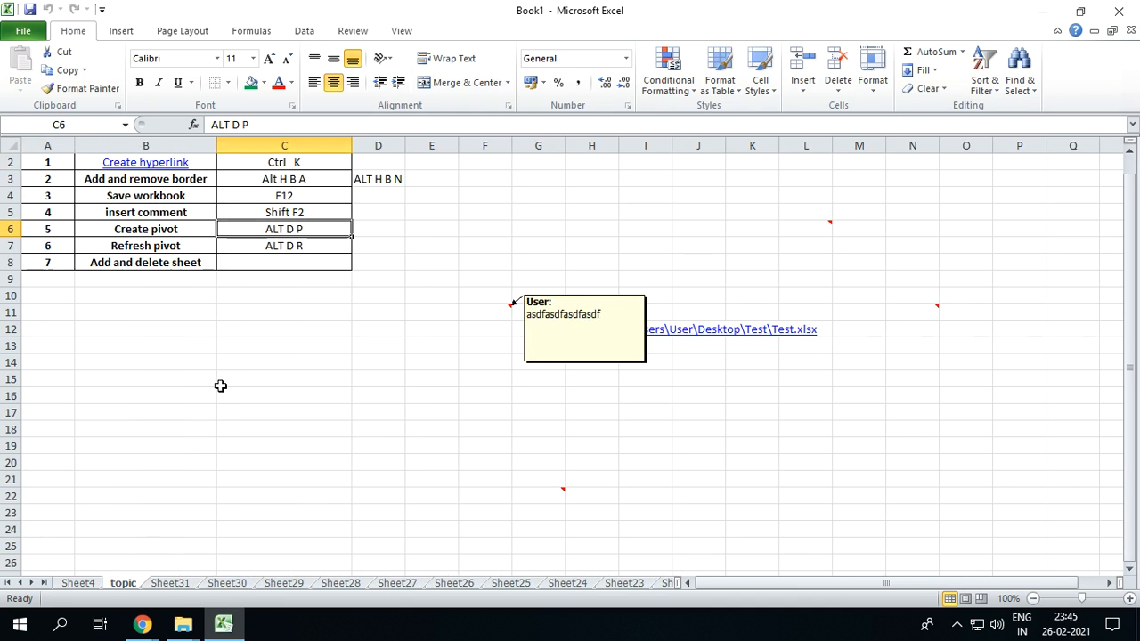
click(258, 261)
text(Shirt)
key(BackSpace)
key(BackSpace)
text(f)
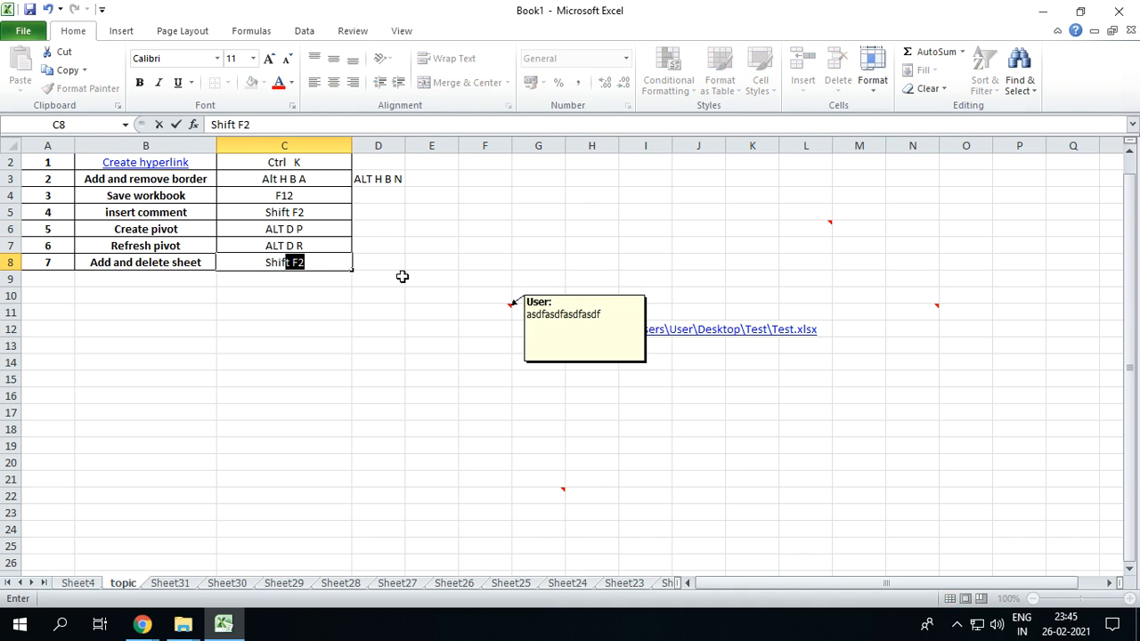
text(t F11)
key(Return)
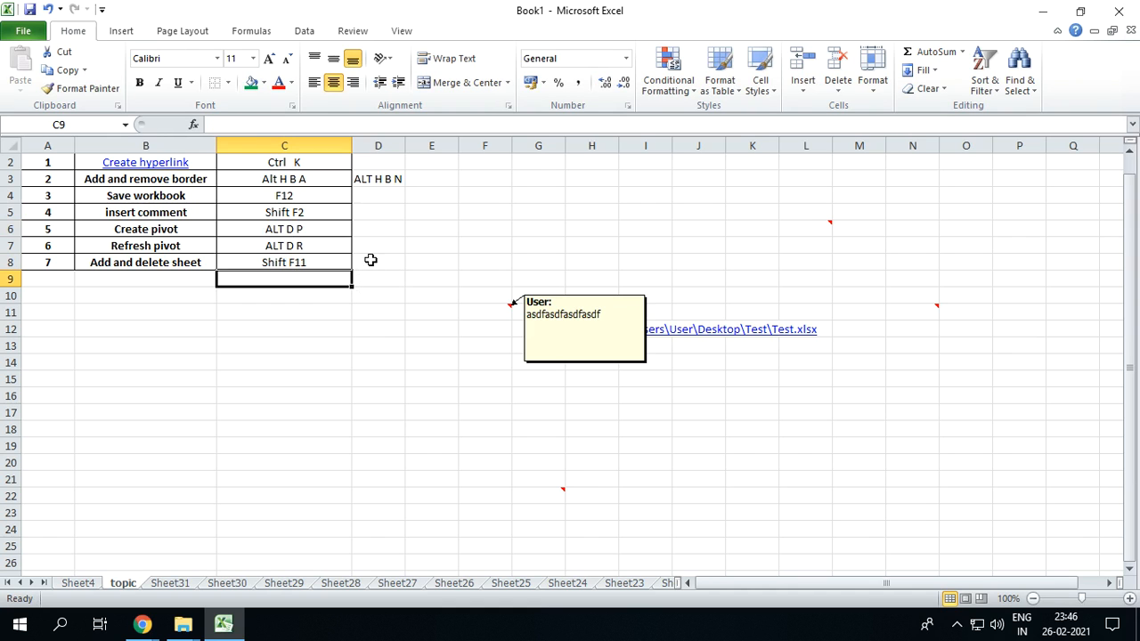
click(371, 261)
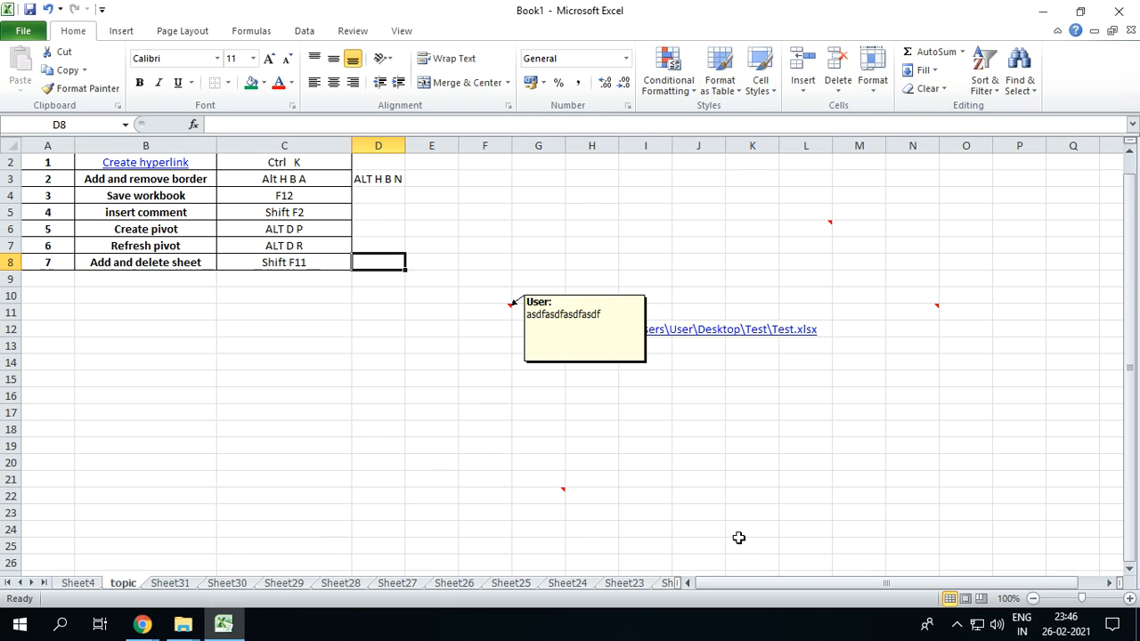
Bring the last sheets of the workbook into reach and delete Sheet29
click(43, 583)
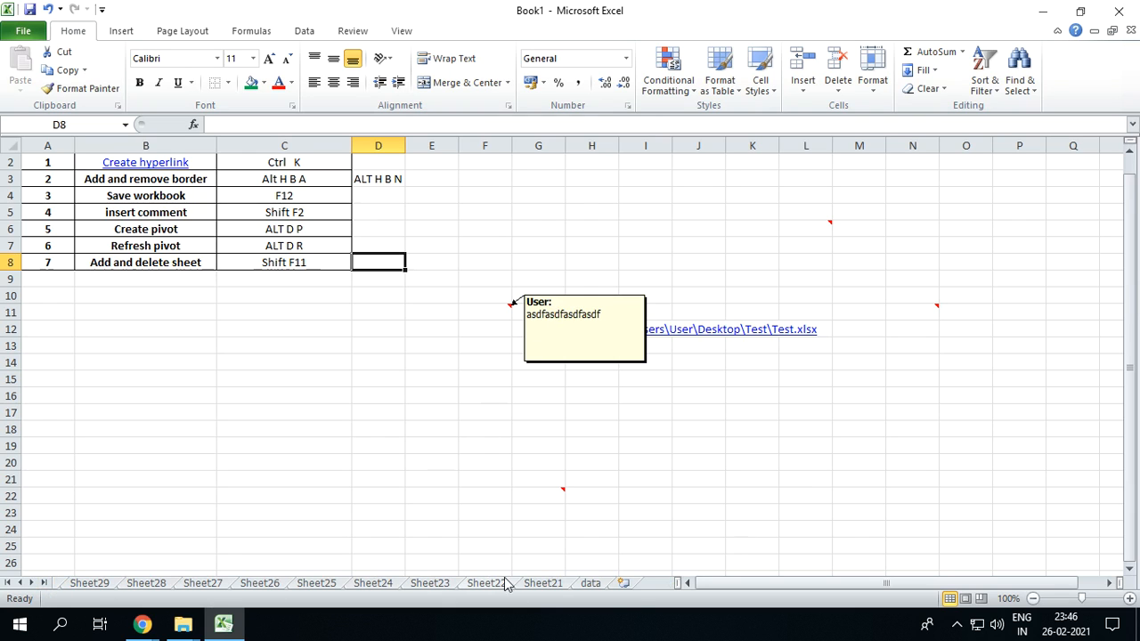
click(108, 588)
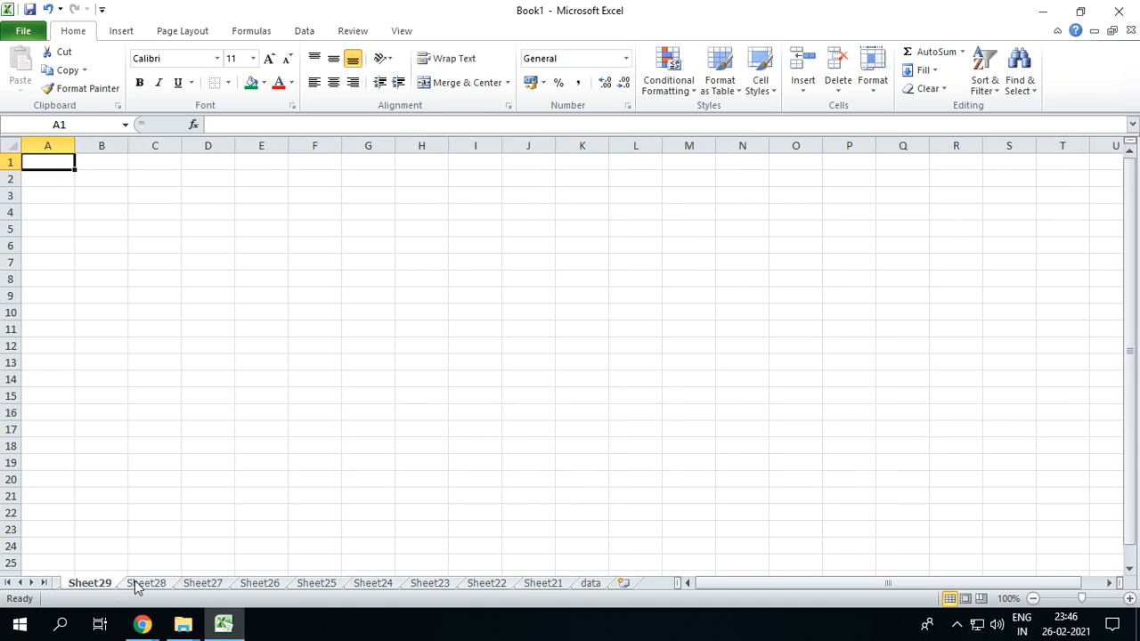
right_click(85, 587)
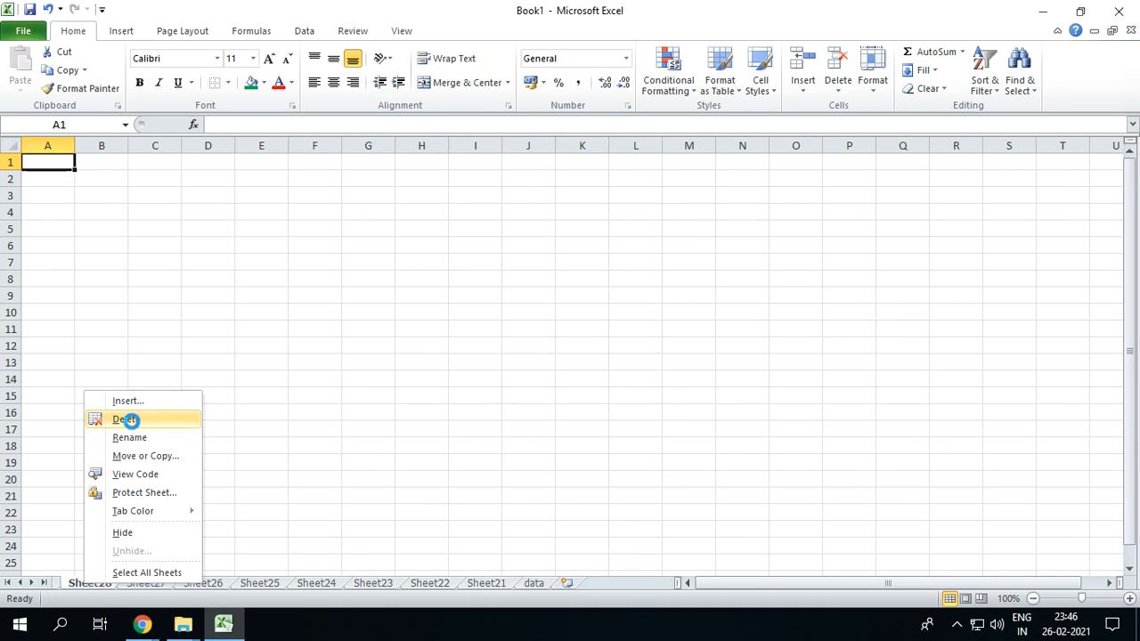
click(161, 419)
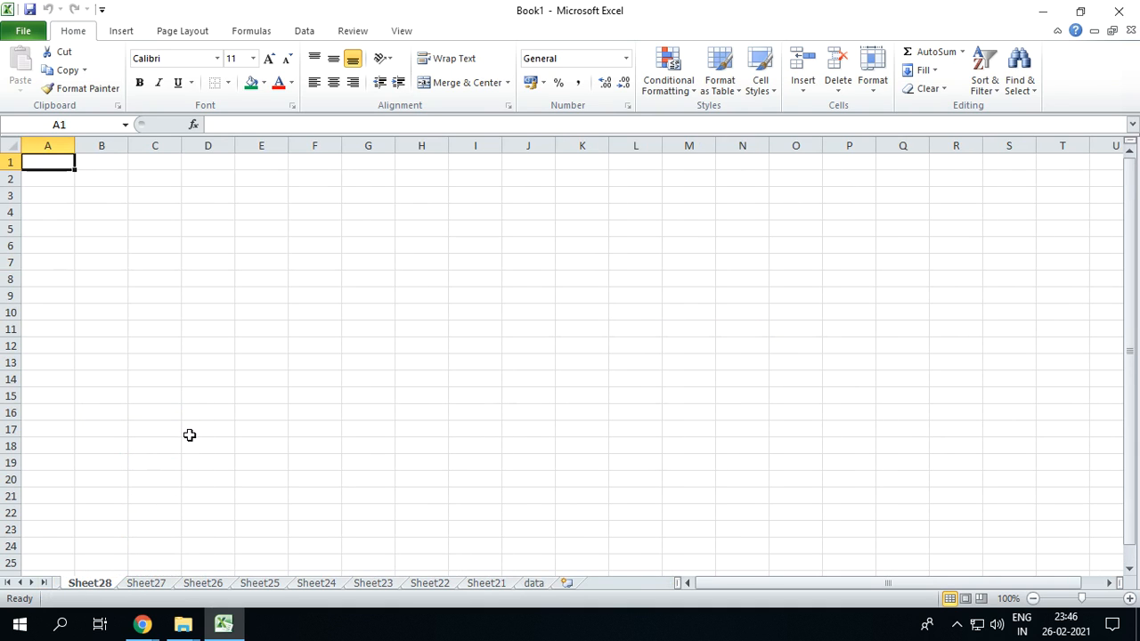
key(alt)
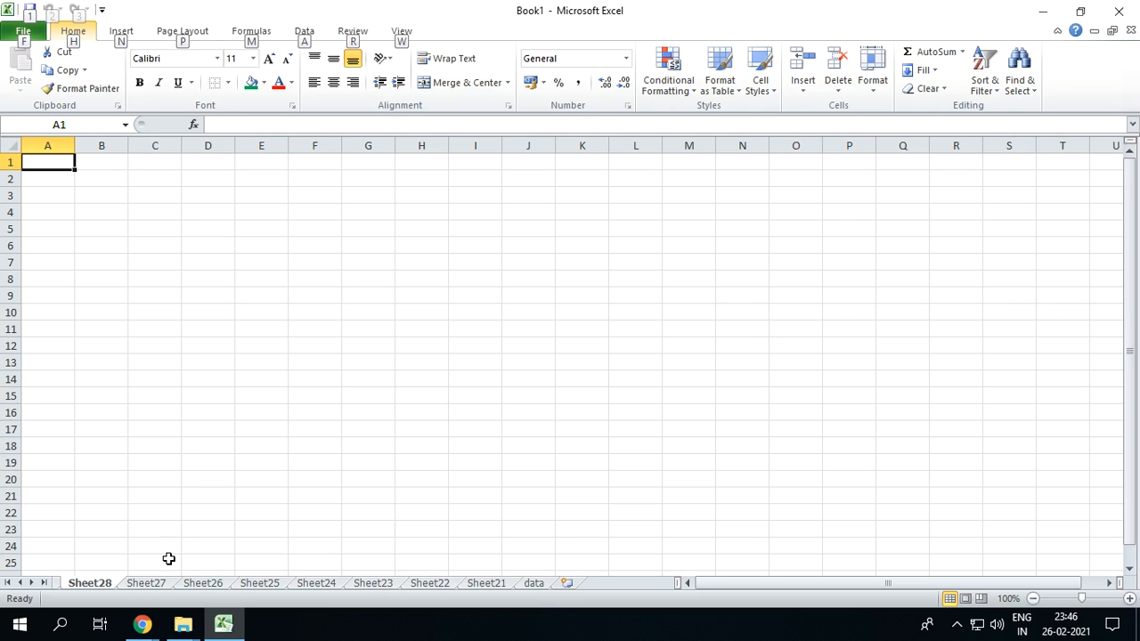
key(Escape)
text(e)
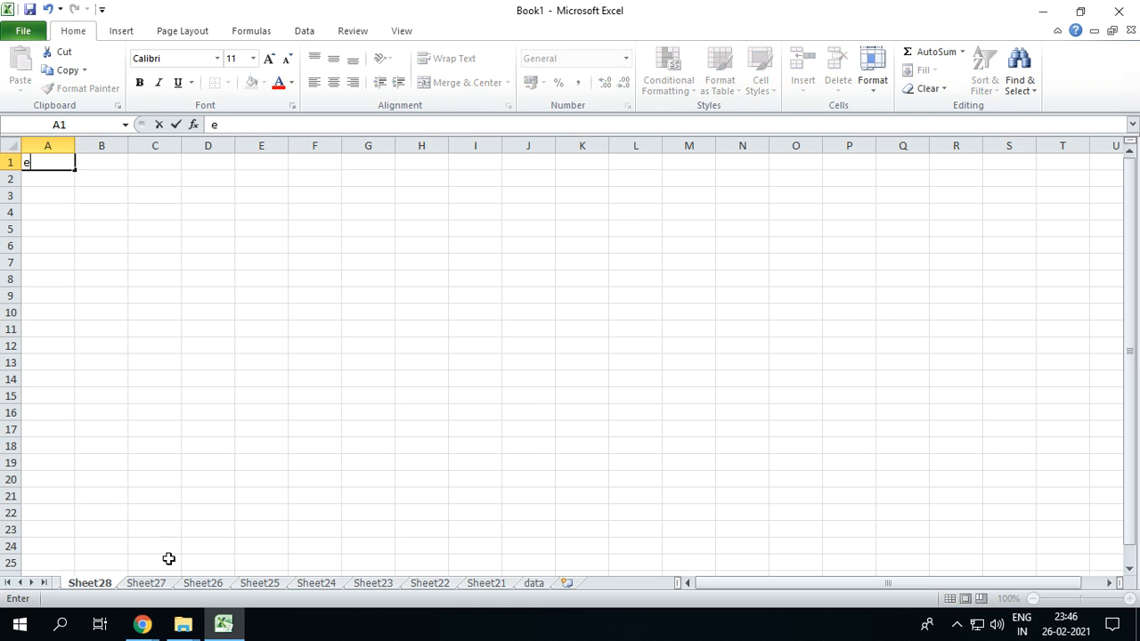
text(l)
key(Escape)
Delete the blank worksheets Sheet28 down to Sheet21 one after another with the delete-sheet shortcut
key(alt)
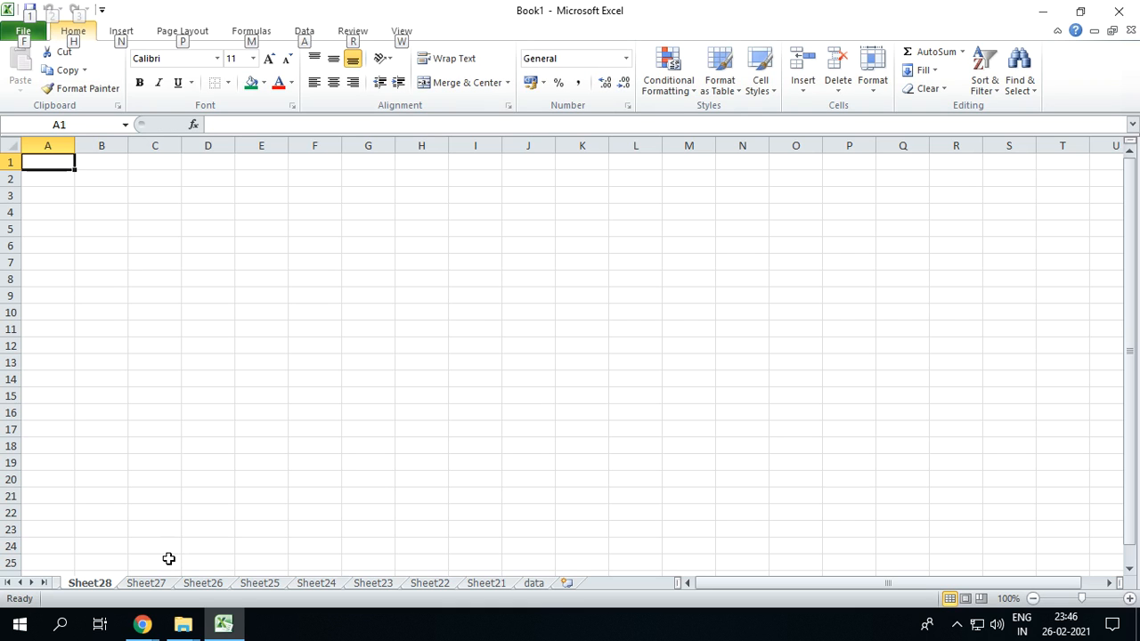
key(e)
key(l)
key(alt+e)
key(l)
key(alt)
key(e)
key(l)
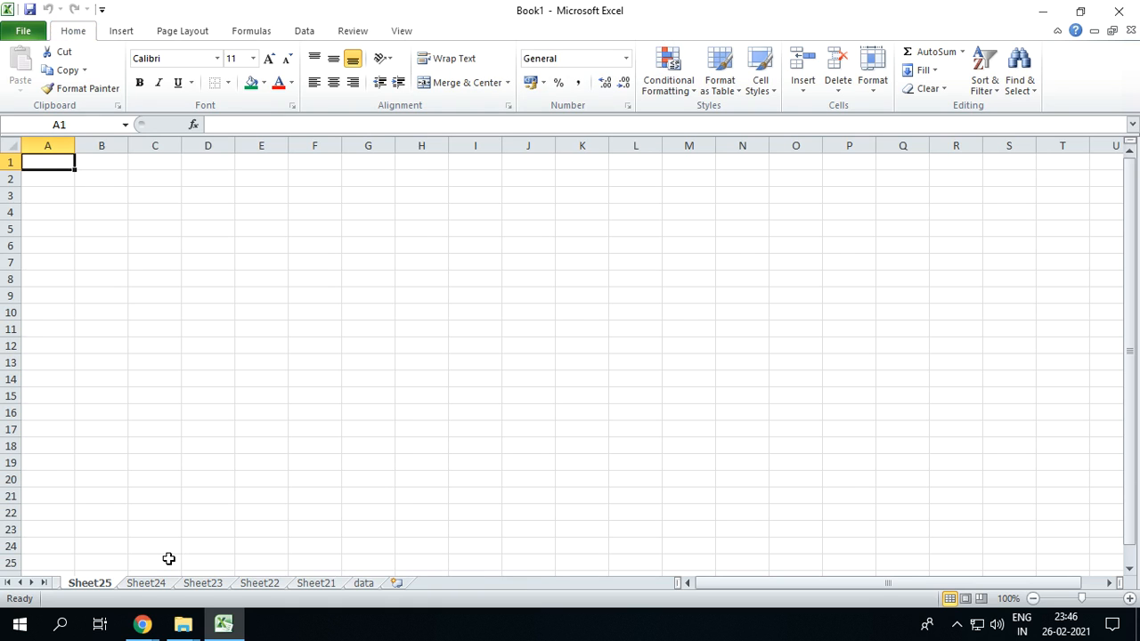
key(alt+e)
key(l)
key(alt+e)
key(l)
key(alt)
key(e)
key(l)
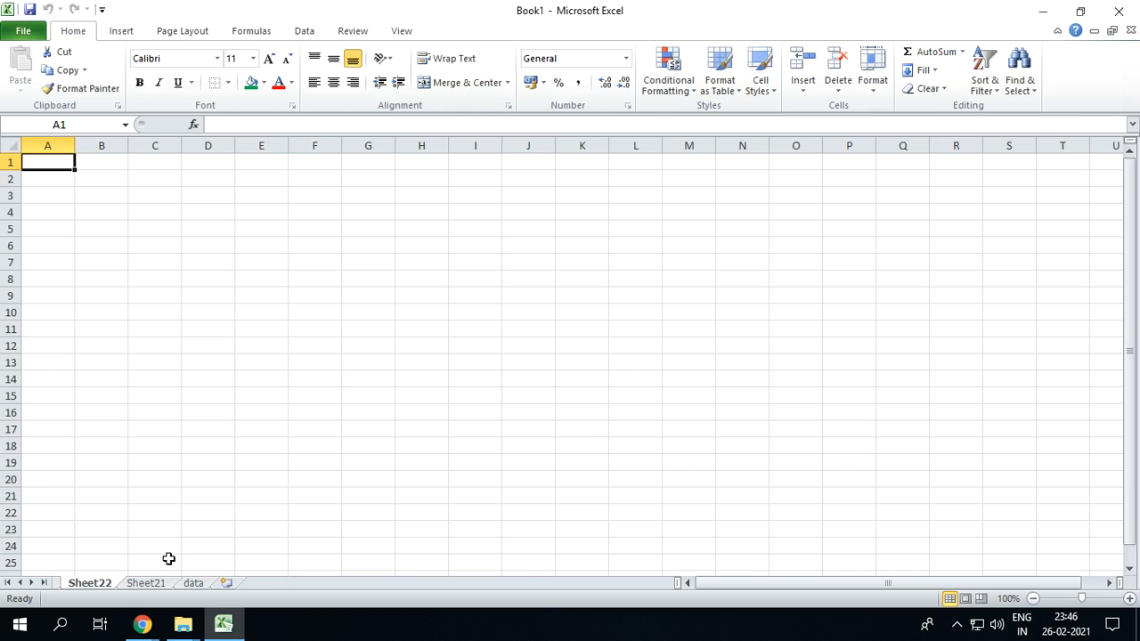
key(alt+e)
key(l)
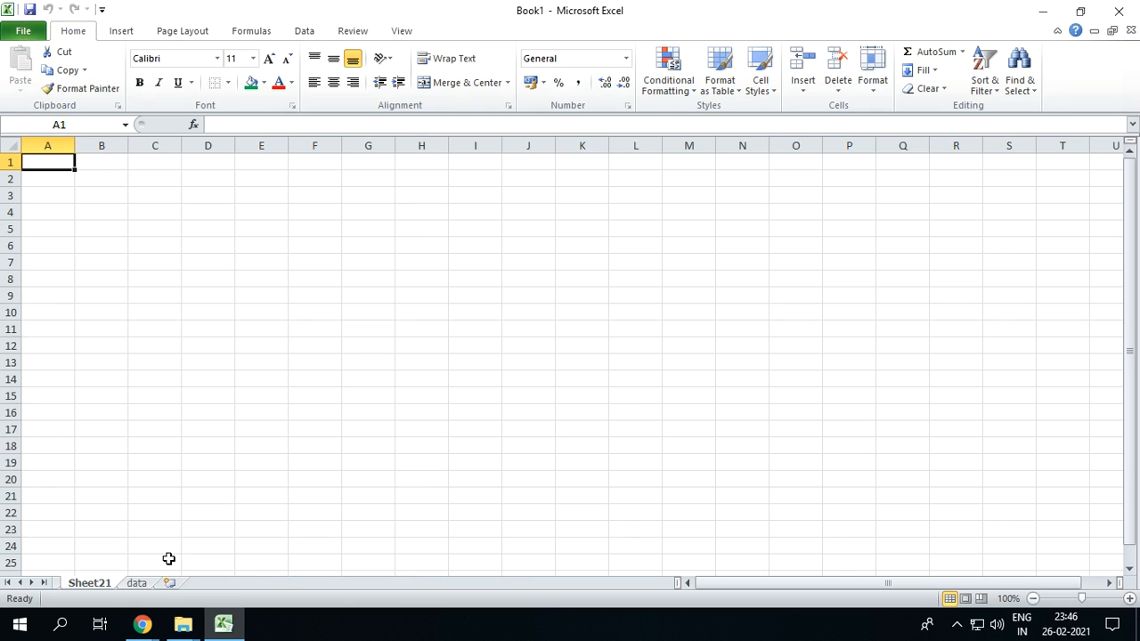
key(alt+e)
key(l)
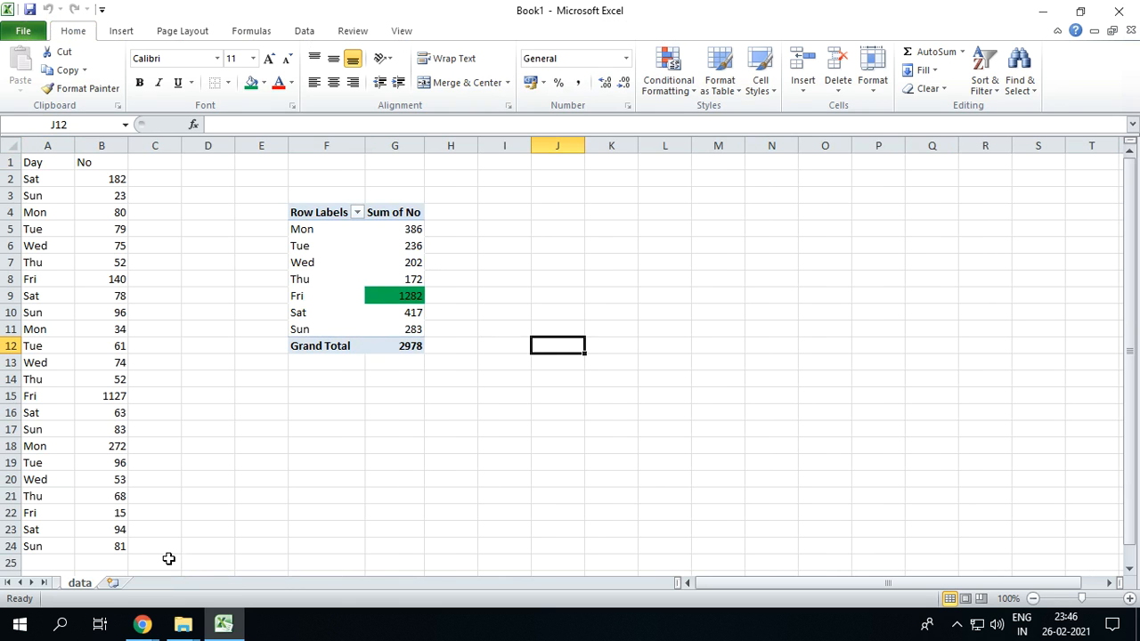
Delete the remaining blank worksheets Sheet31 and Sheet30 beside the topic sheet
click(8, 582)
click(165, 586)
key(alt)
key(e)
key(l)
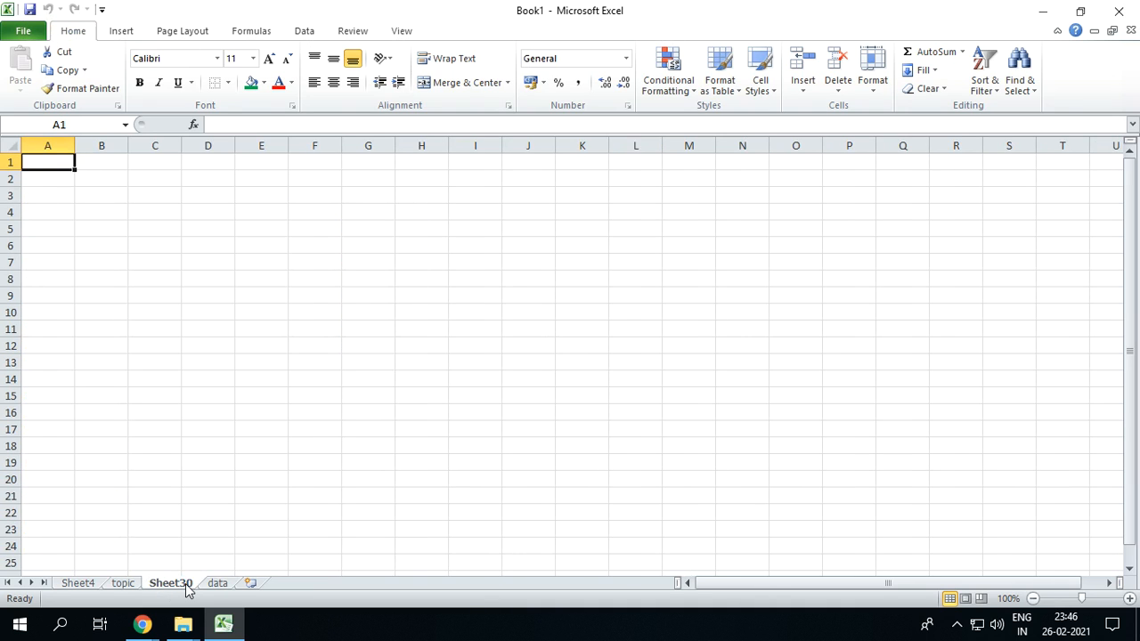
key(alt)
key(e)
key(l)
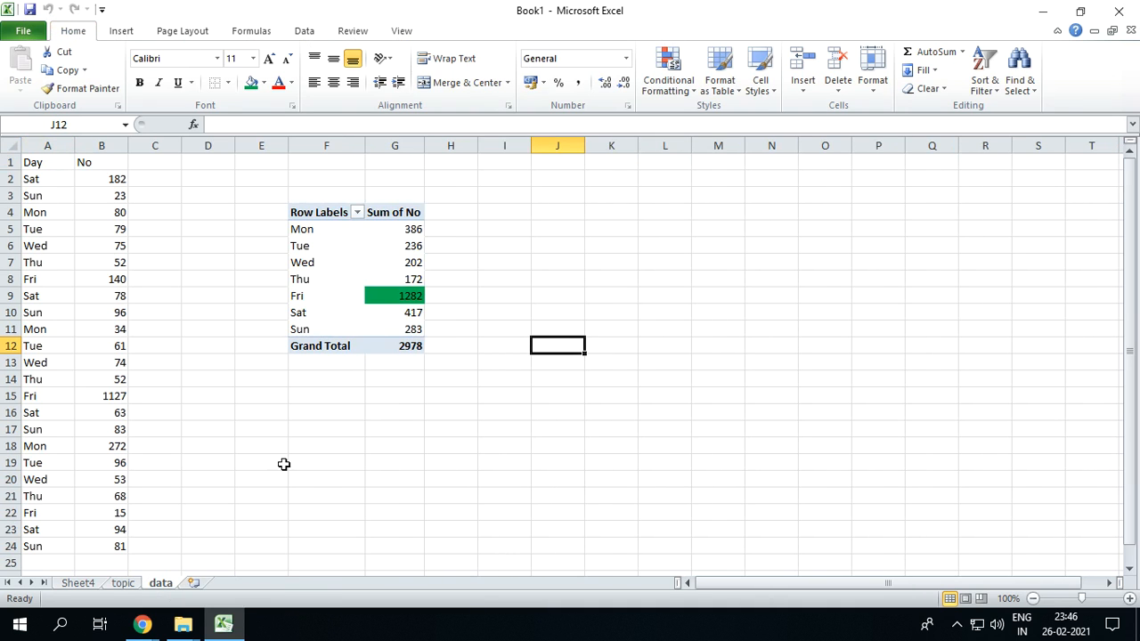
Insert a new worksheet before the data sheet and delete it again
key(shift+F11)
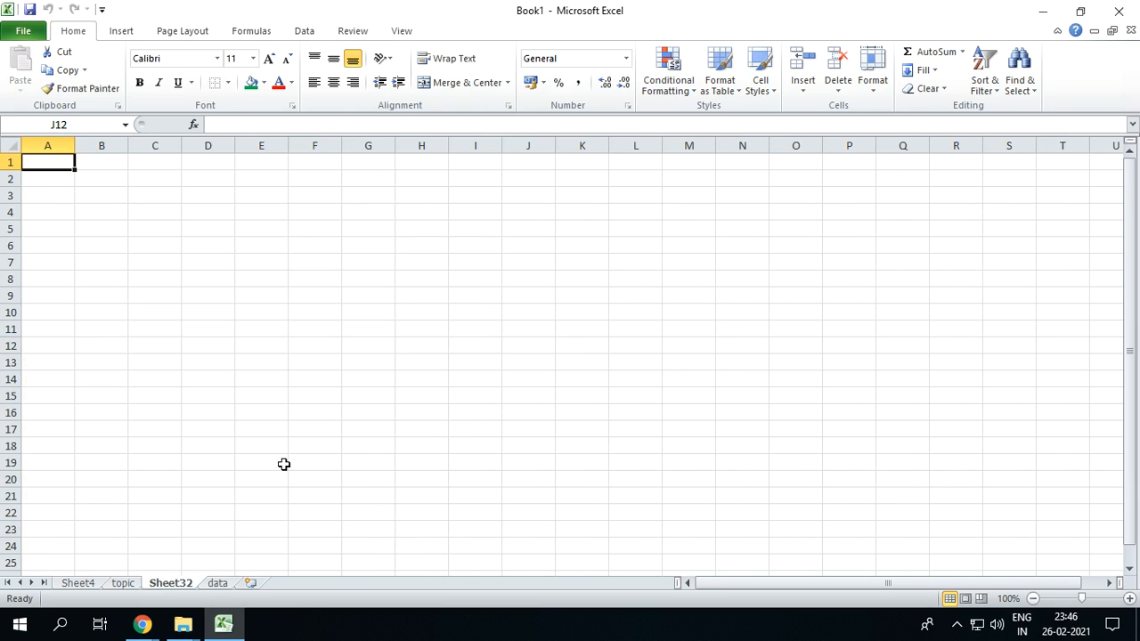
key(alt)
key(e)
key(l)
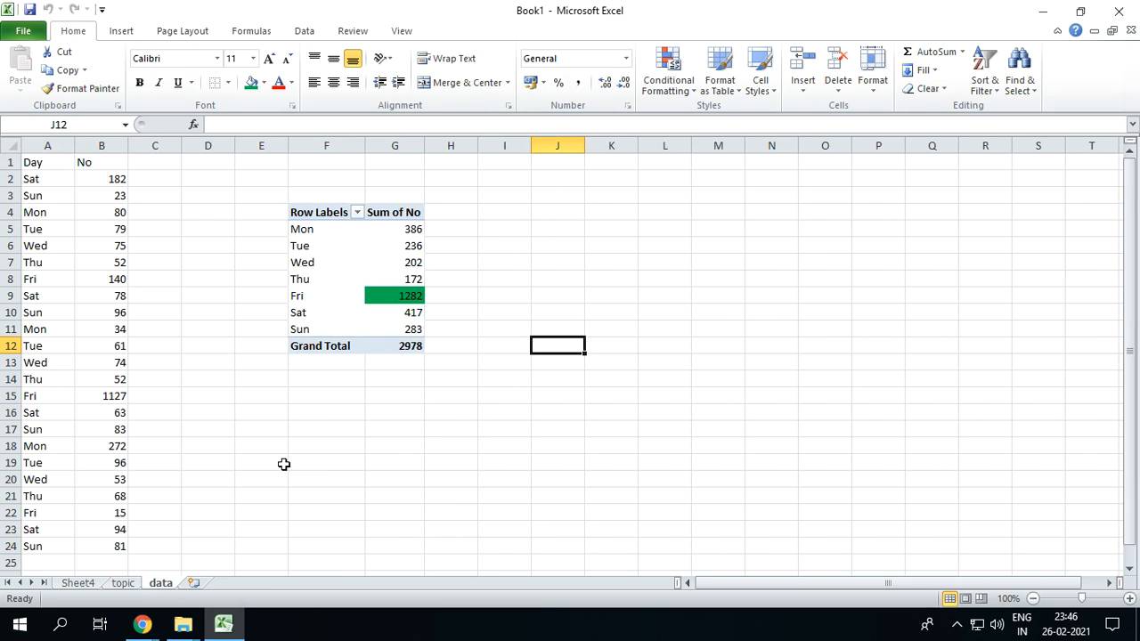
Record Alt E L in cell D8 of the topic sheet as the shortcut for deleting a sheet
click(130, 581)
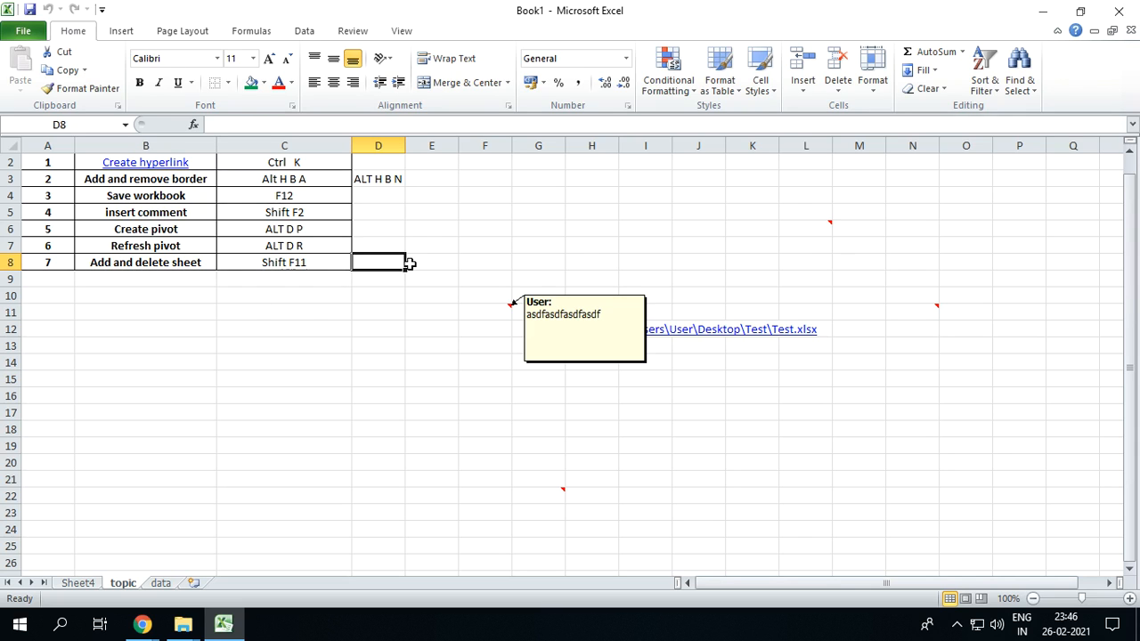
text(Alt )
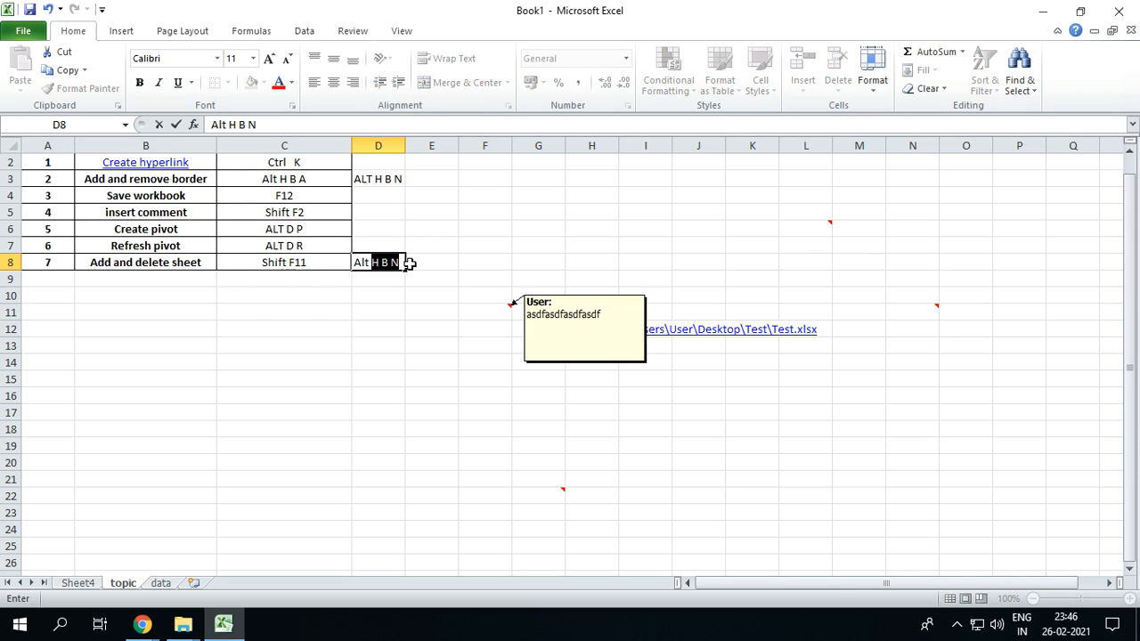
text(E L)
key(Return)
Make the shortcut entries in cells C2:D8 of the topic sheet bold
drag(276, 162, 369, 287)
scroll(326, 220, up, 1)
key(ctrl+b)
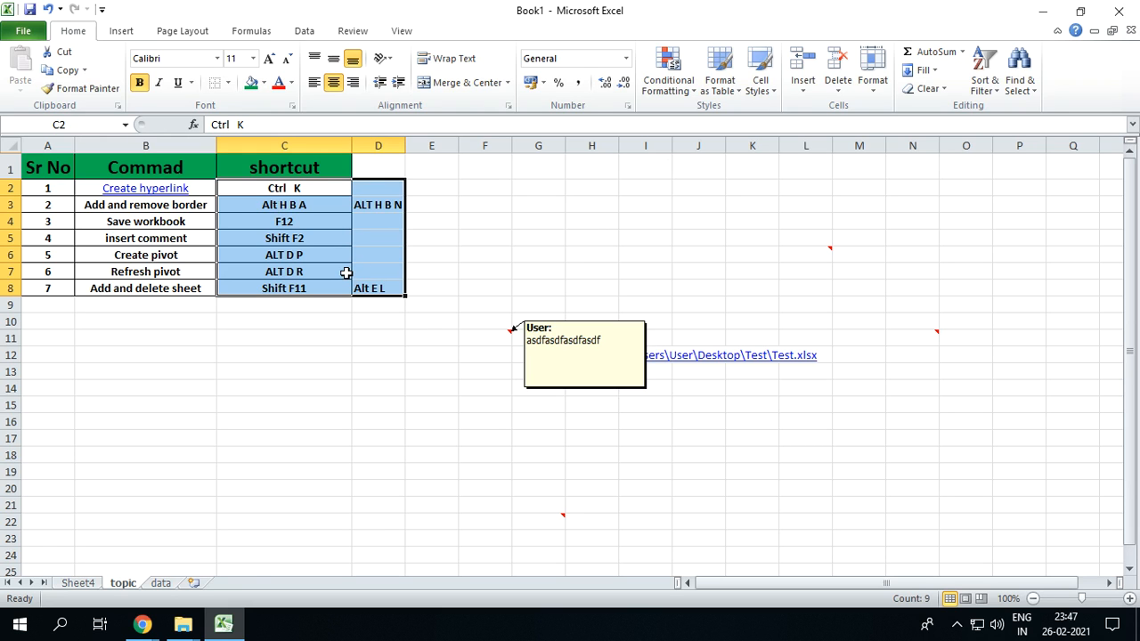
Insert a new worksheet before the topic sheet and delete it again
key(shift+F11)
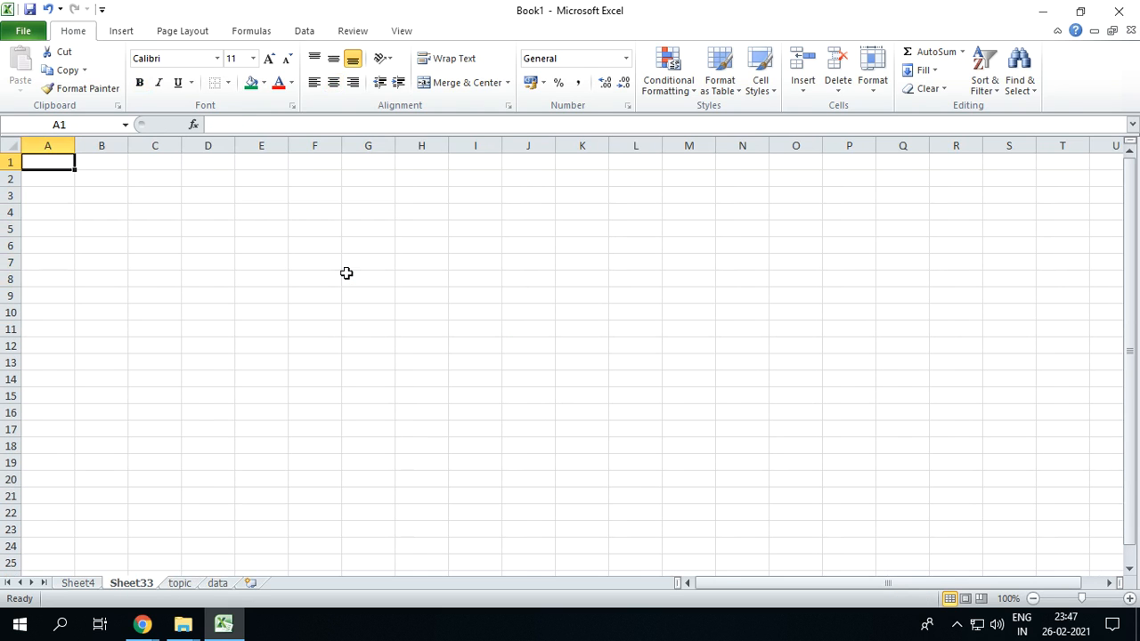
key(alt+e)
key(l)
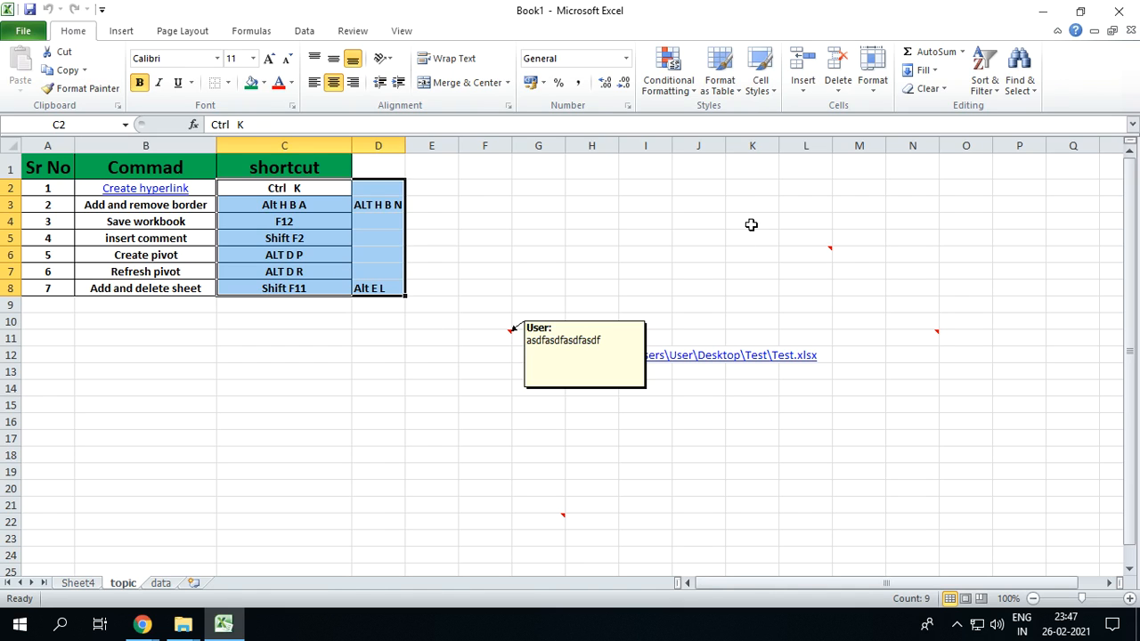